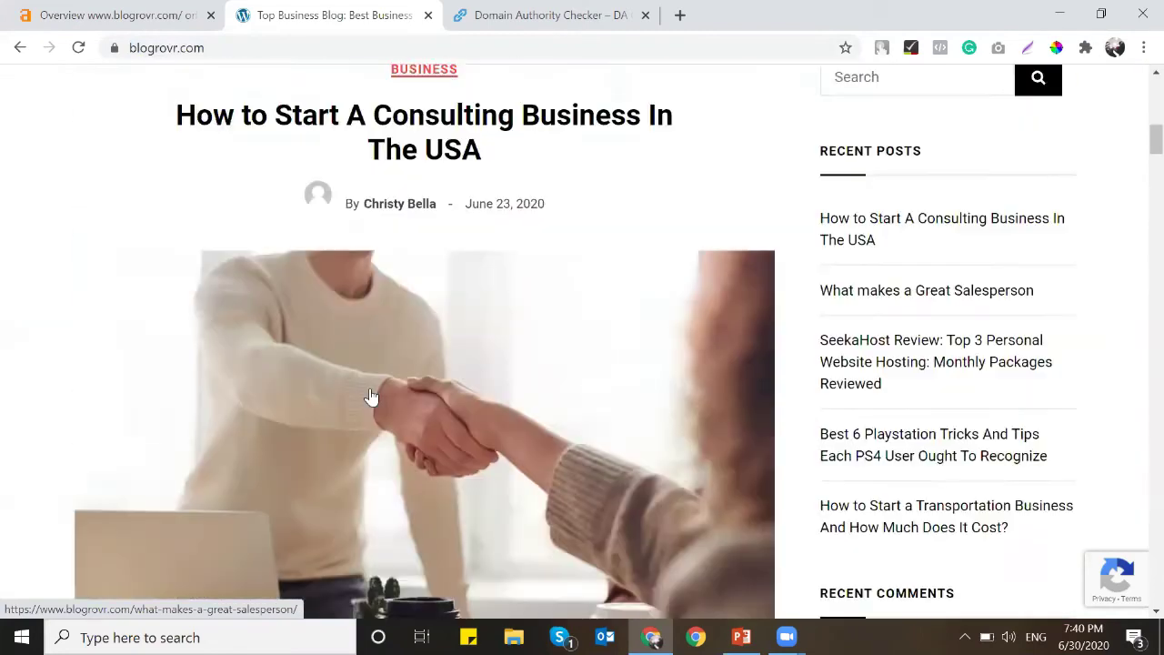
scroll(371, 397, up, 20)
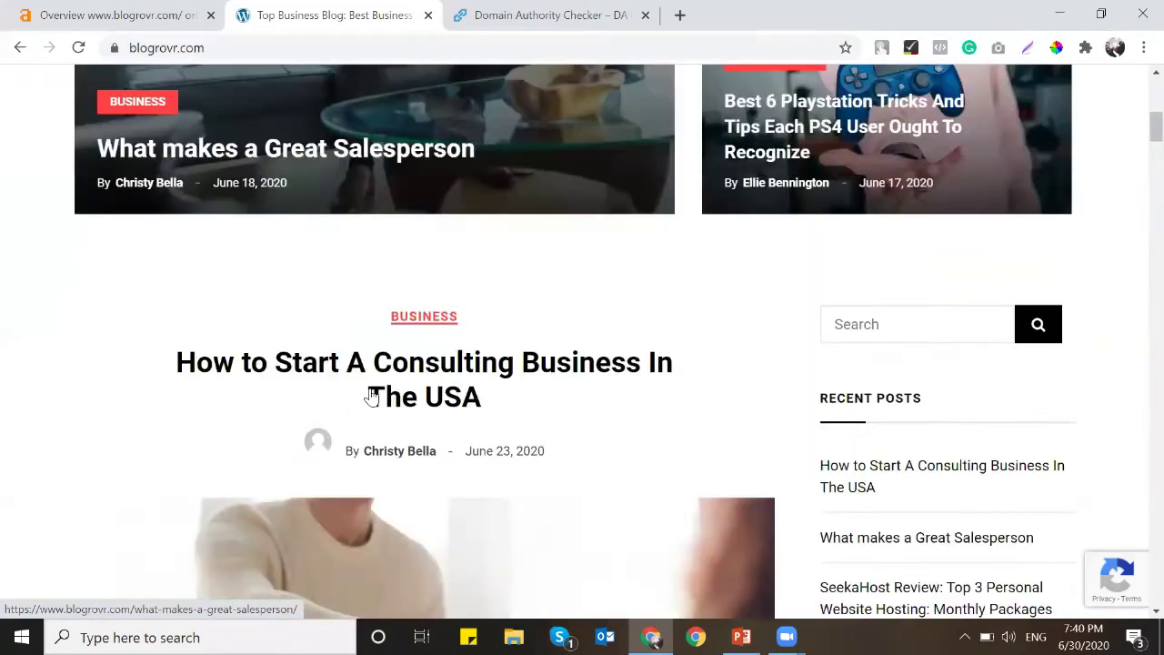
click(618, 9)
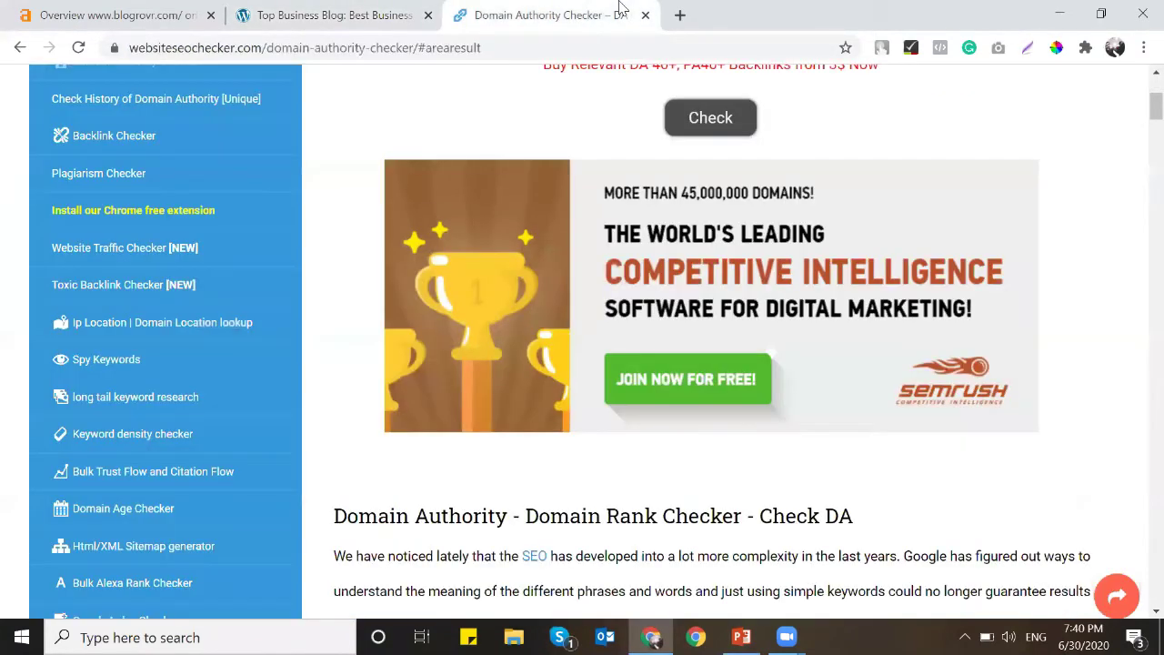
scroll(582, 309, up, 3)
click(323, 11)
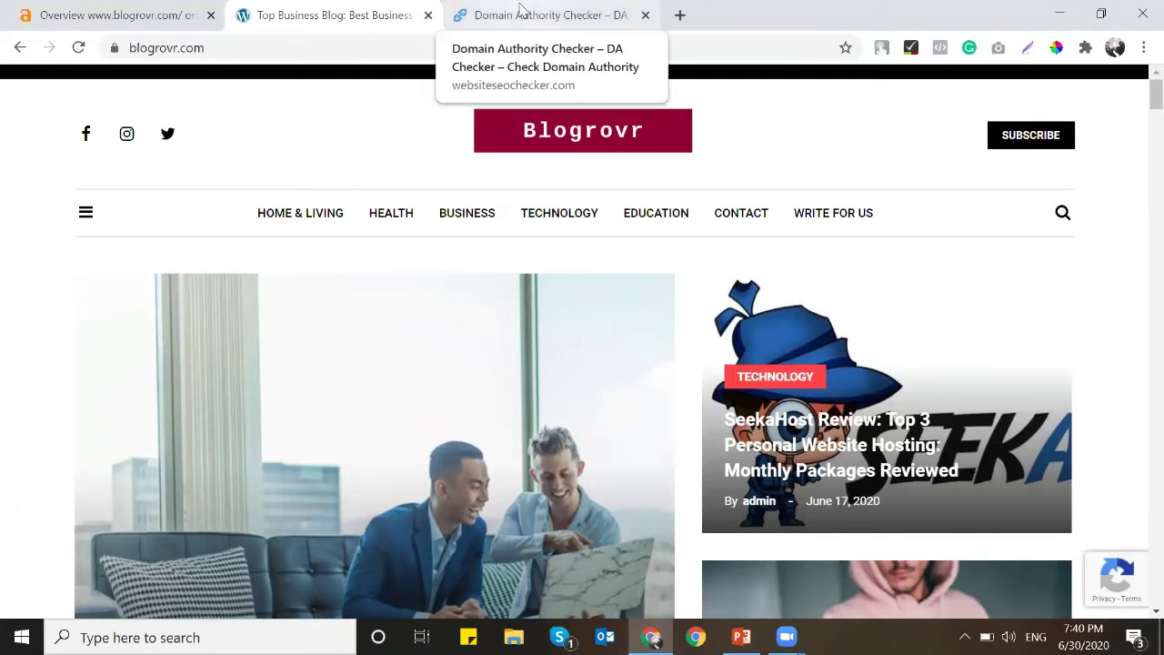
click(488, 12)
click(519, 172)
text(https://www.blogrovr.com/)
click(681, 282)
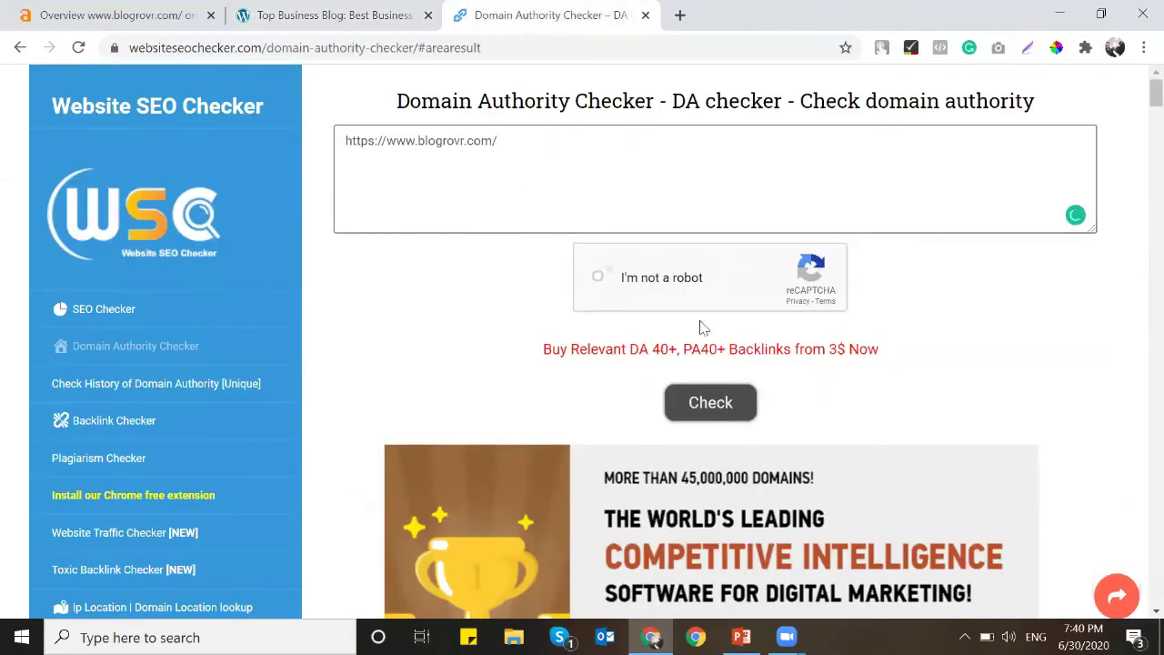
Run the check and review blogrovr.com's DA 33 and PA 37 results
click(715, 401)
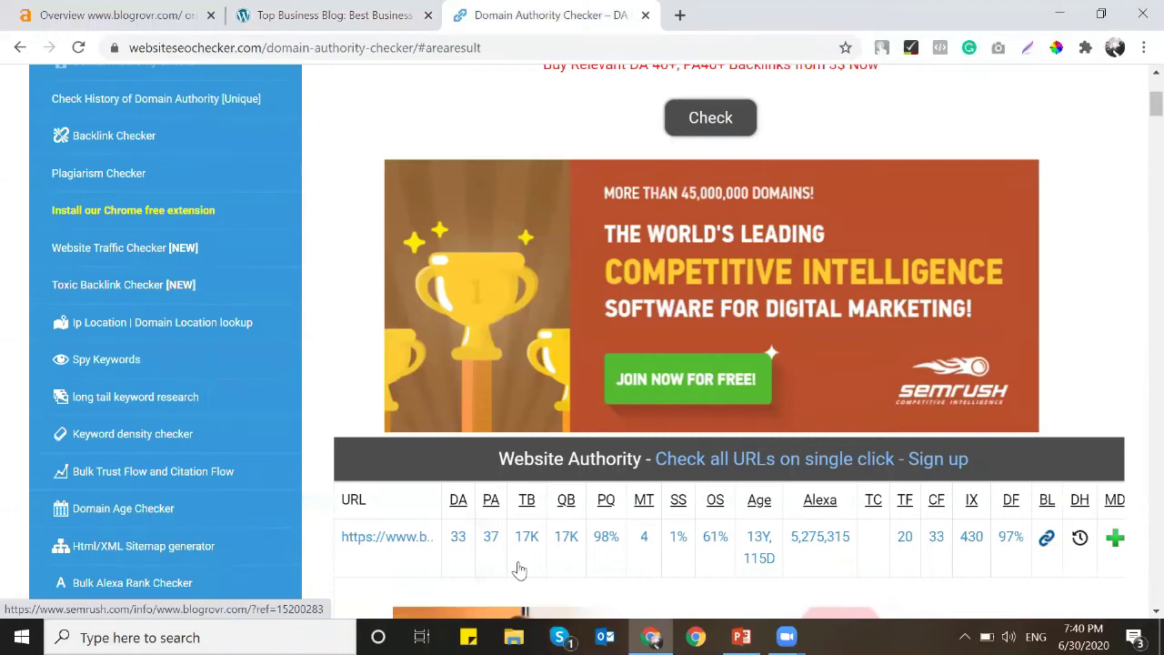
scroll(454, 300, down, 3)
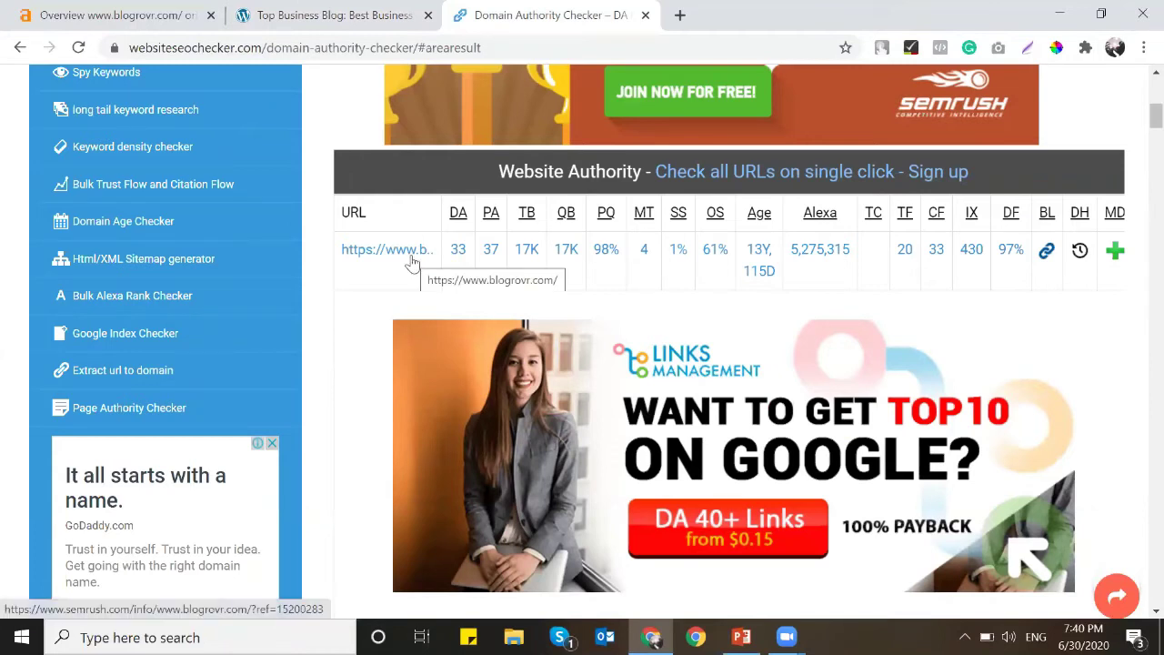
scroll(411, 263, up, 5)
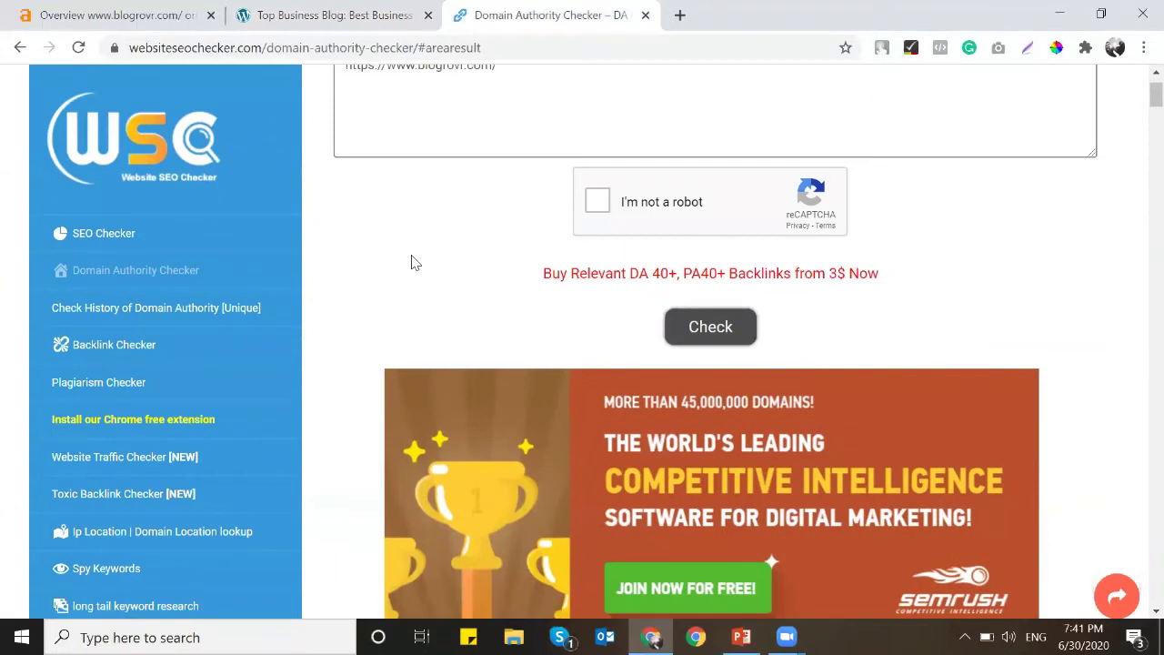
click(787, 636)
key(alt+Tab)
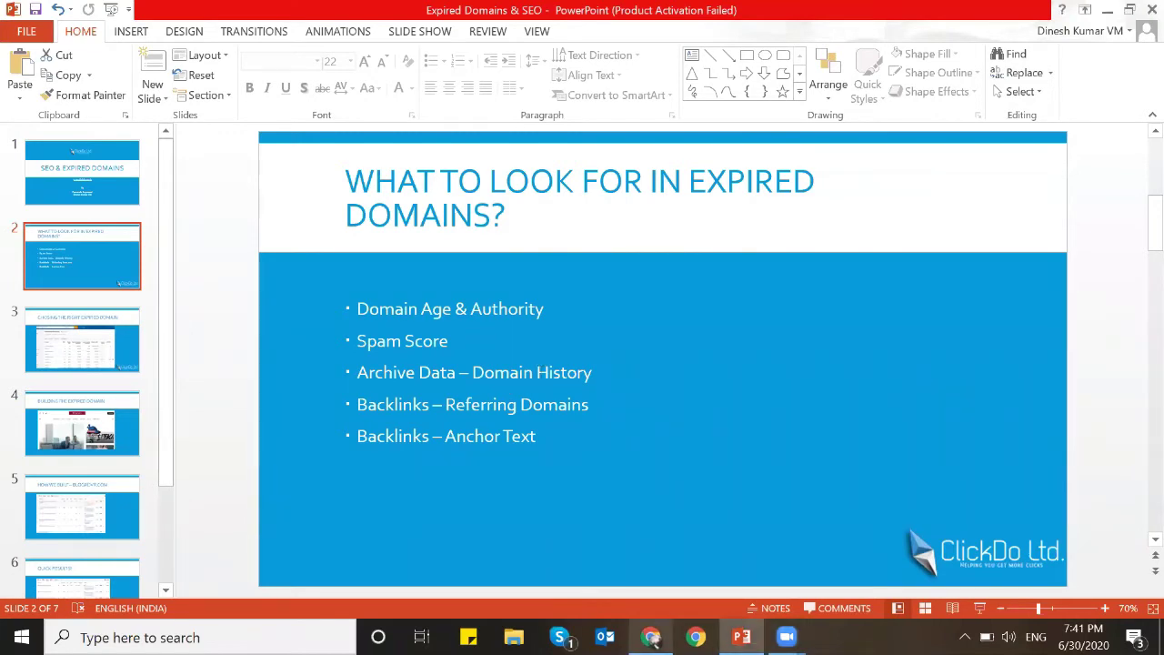
click(650, 637)
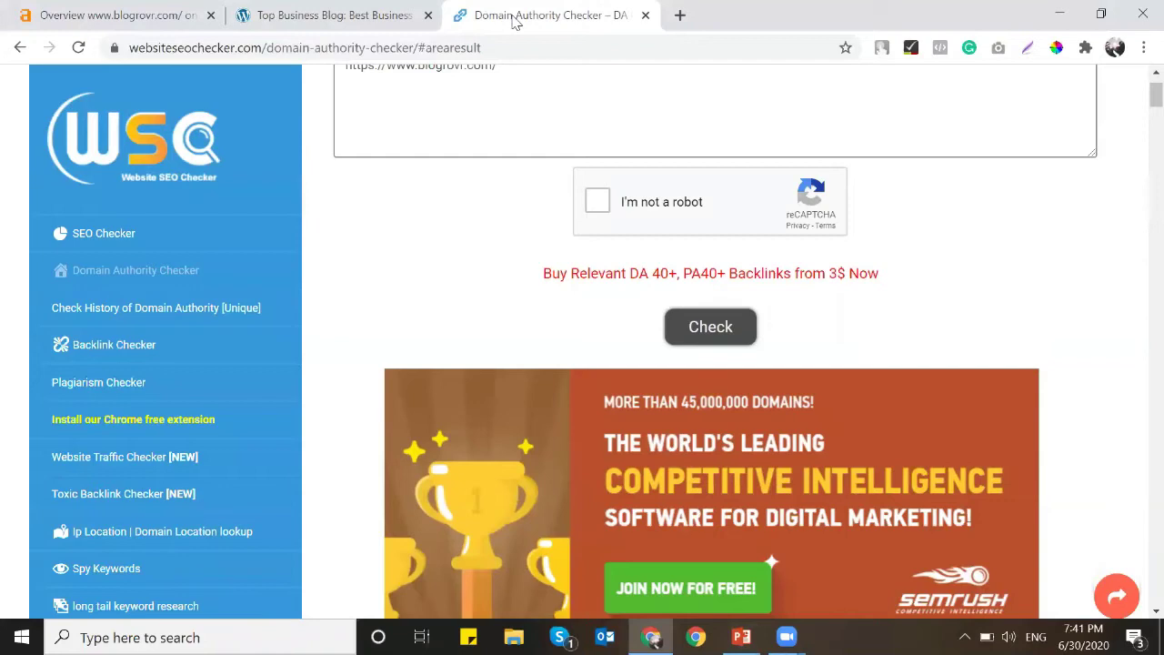
Load archive.org in a new tab to the right of the checker
right_click(513, 20)
click(557, 32)
text(archi)
key(Return)
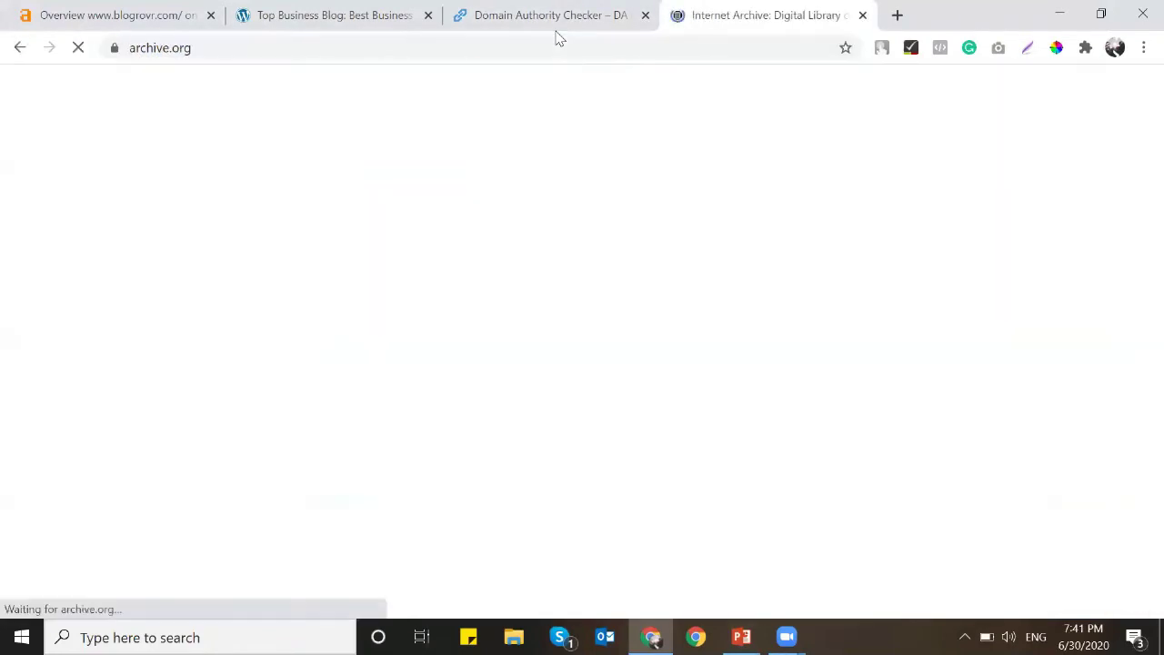
Copy the blogrovr.com address and look up its capture history in the Wayback Machine
click(345, 9)
click(348, 47)
key(ctrl+c)
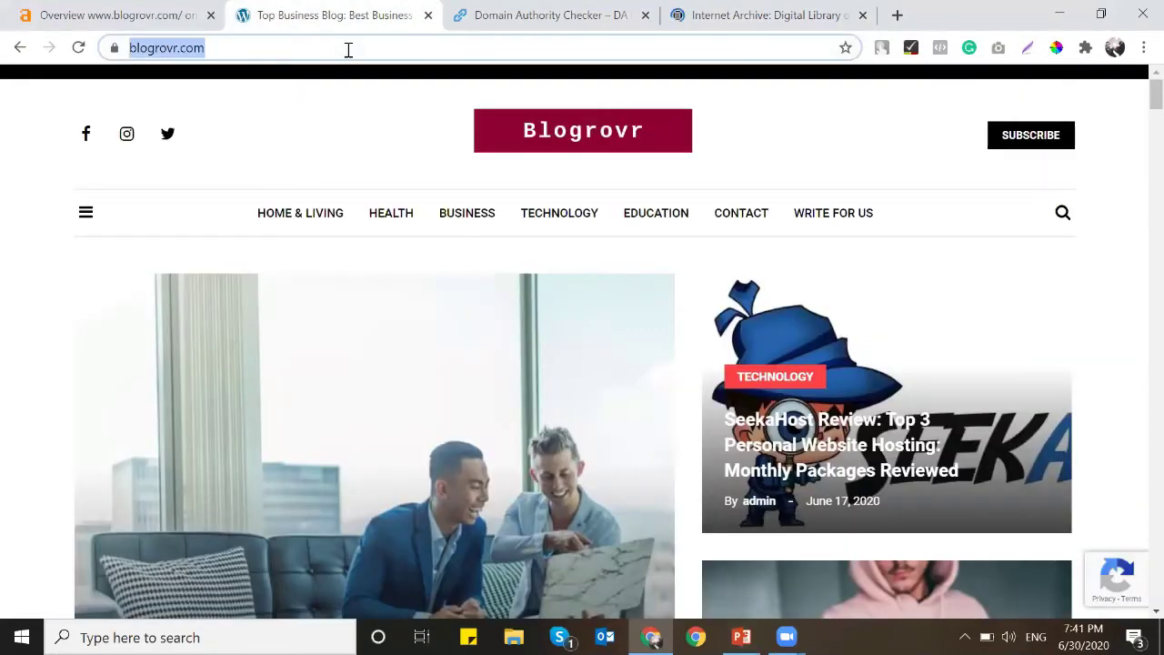
click(724, 9)
key(ctrl+v)
key(Return)
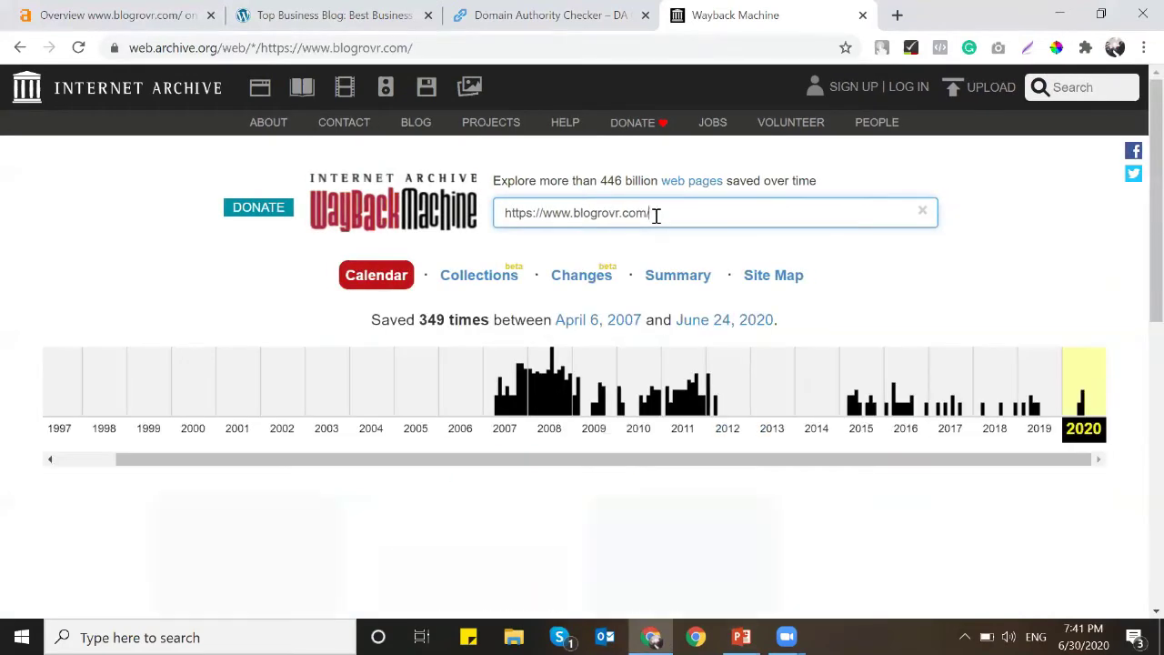
Open the July 2, 2008 03:45:16 capture from the 2008 calendar
scroll(646, 236, down, 1)
click(542, 315)
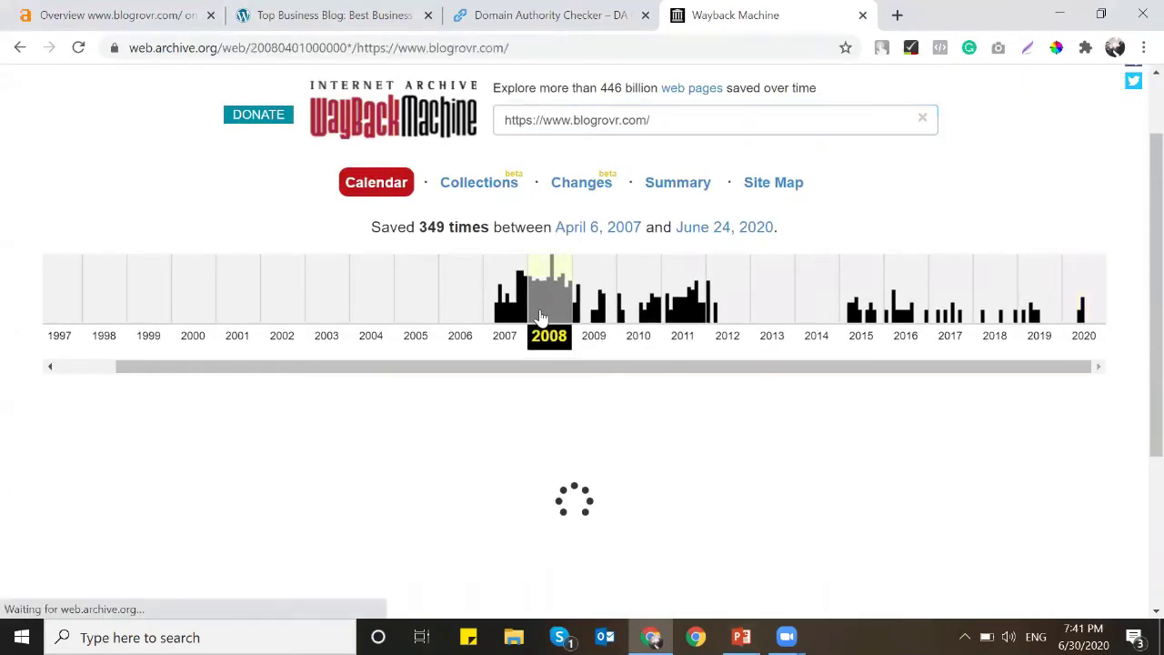
scroll(542, 315, down, 3)
scroll(542, 315, down, 2)
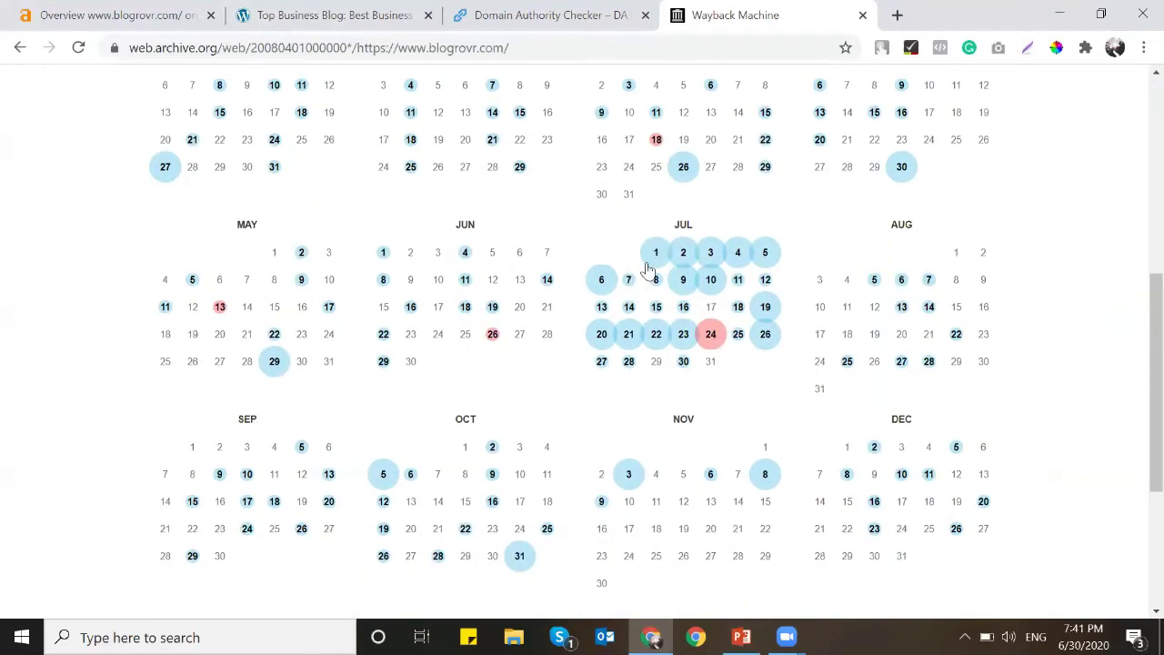
mouse_move(682, 259)
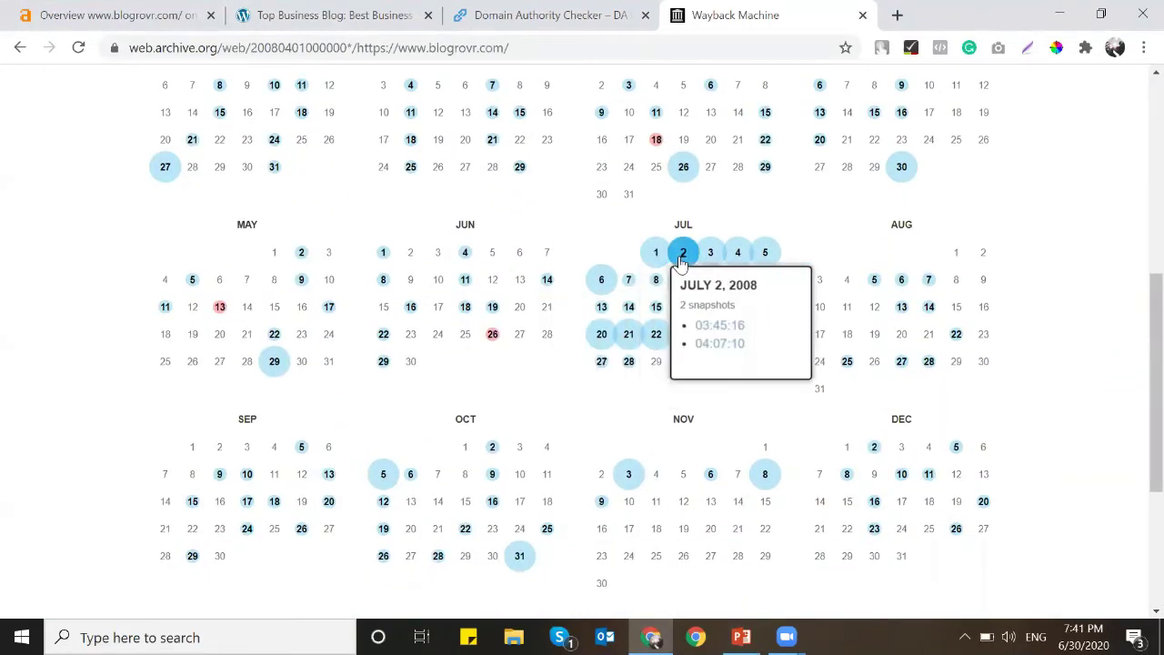
click(715, 327)
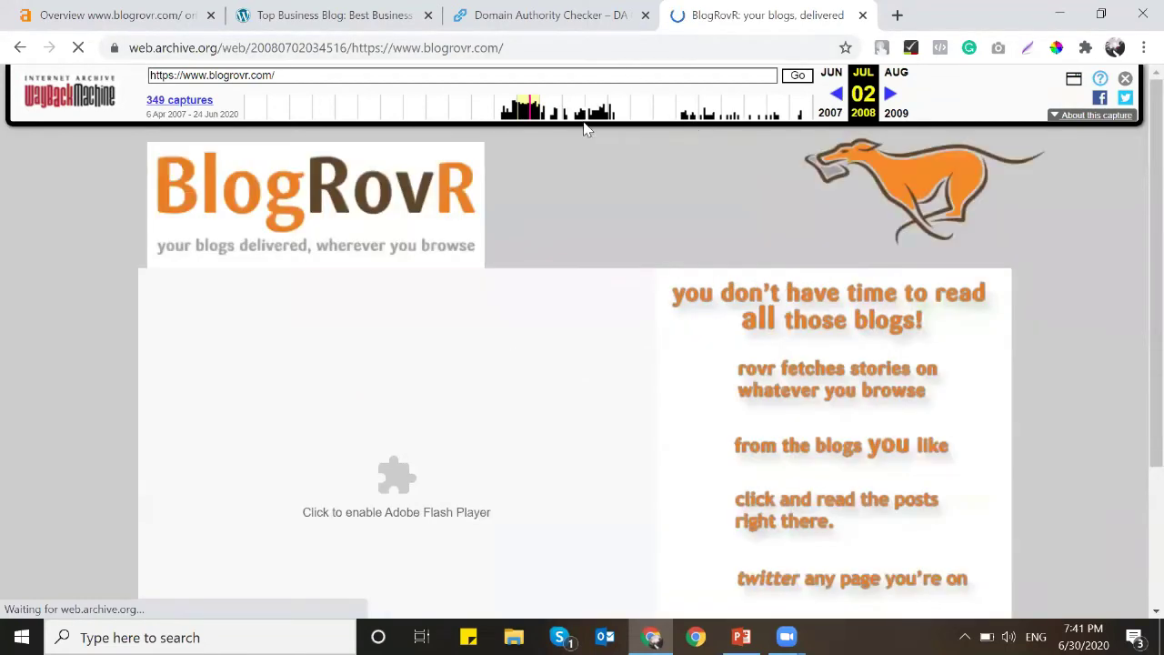
scroll(659, 382, down, 2)
scroll(659, 383, up, 2)
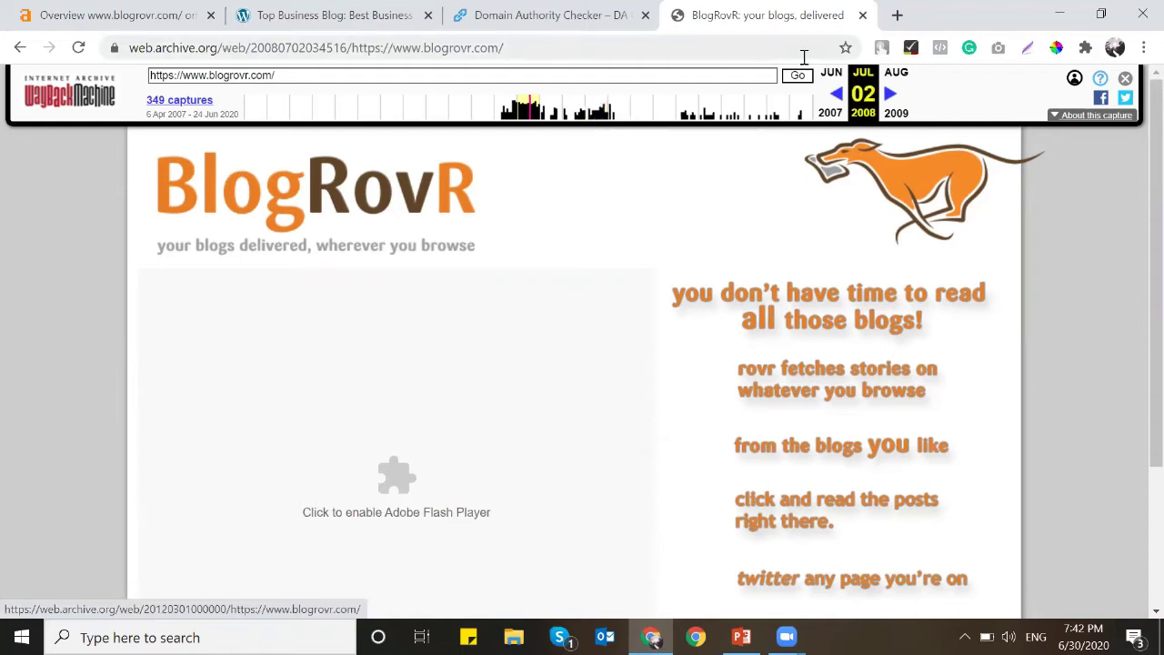
click(741, 636)
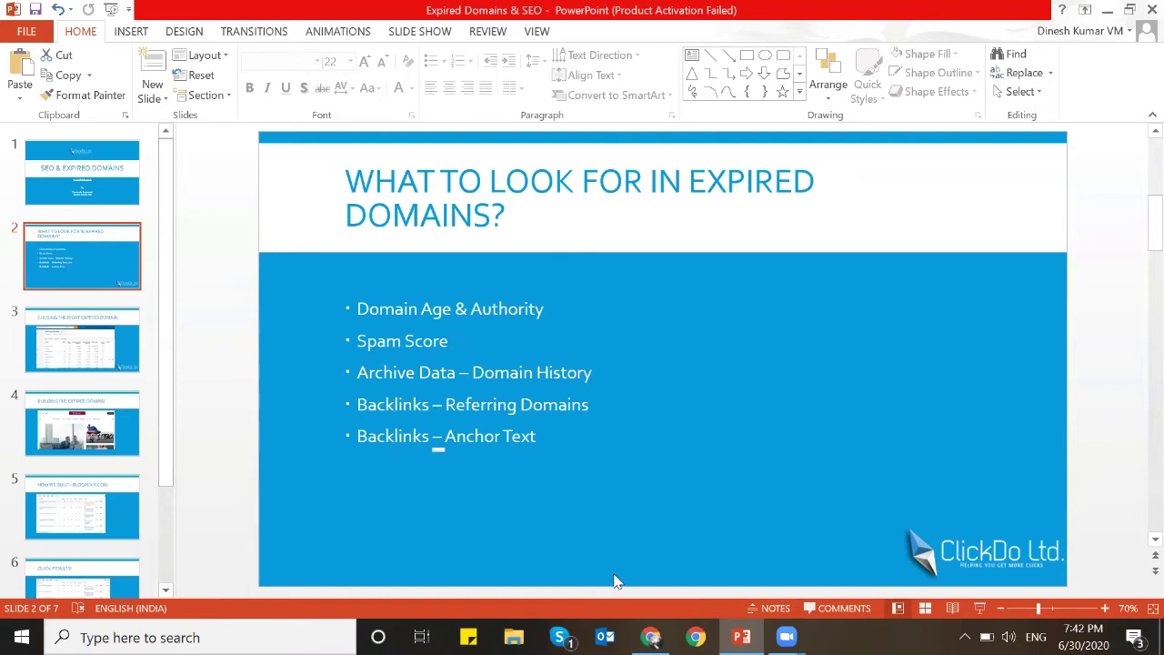
key(alt+Tab)
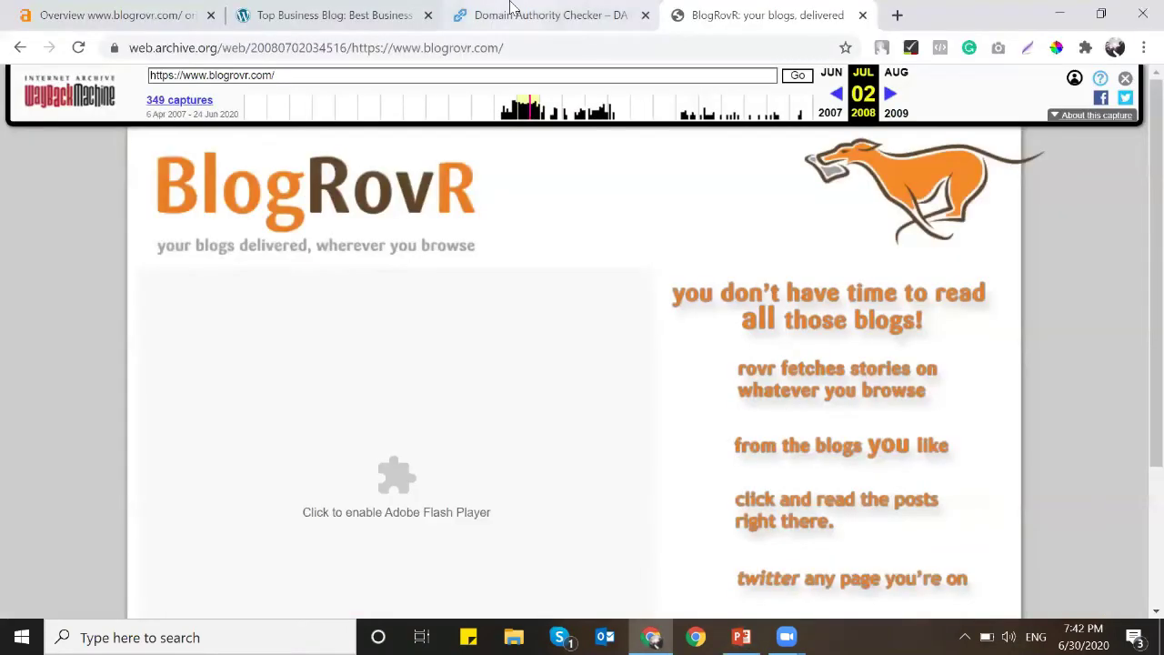
click(109, 14)
scroll(58, 136, up, 2)
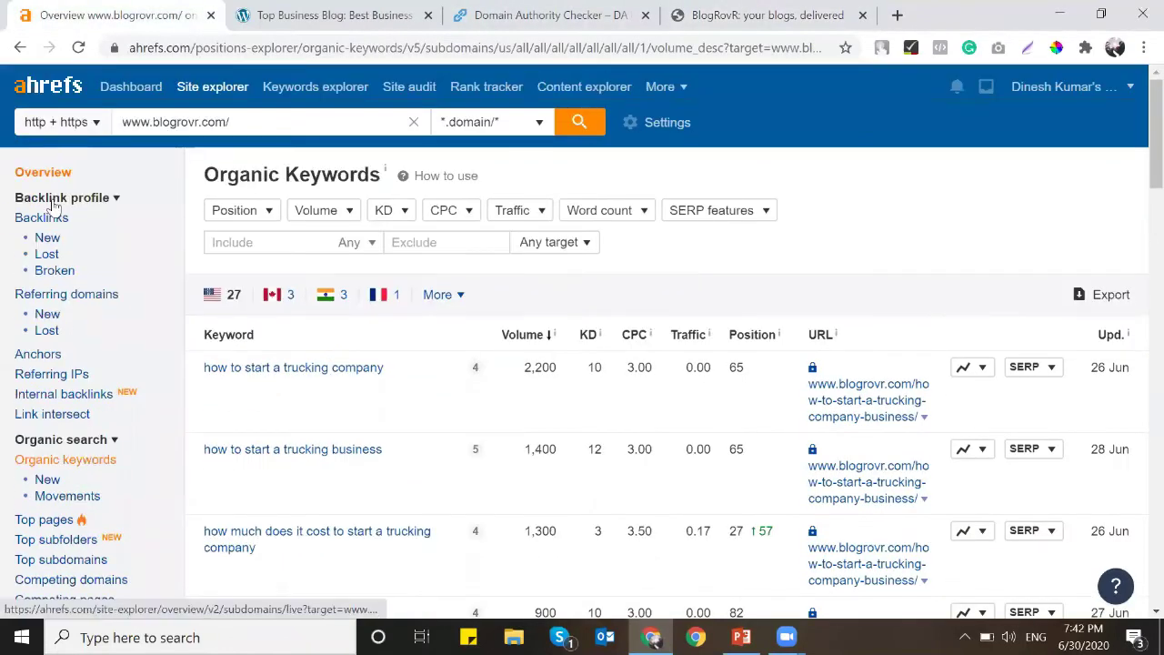
Browse blogrovr.com's 283 referring domains in Ahrefs, then open the Backlinks report
click(62, 294)
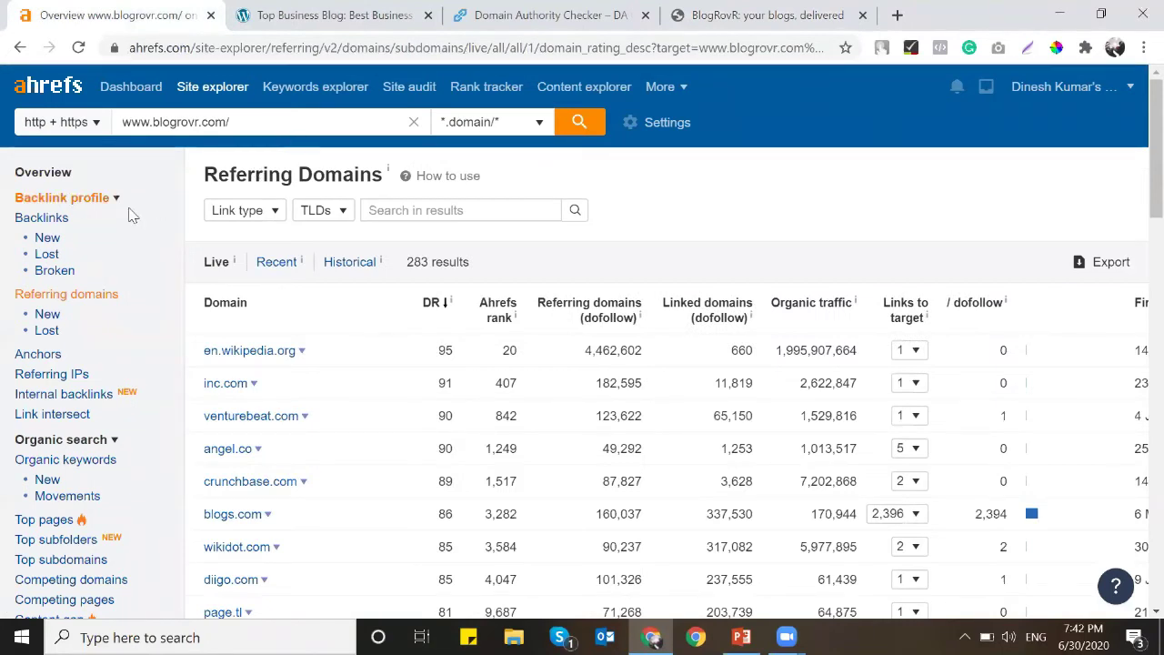
click(60, 179)
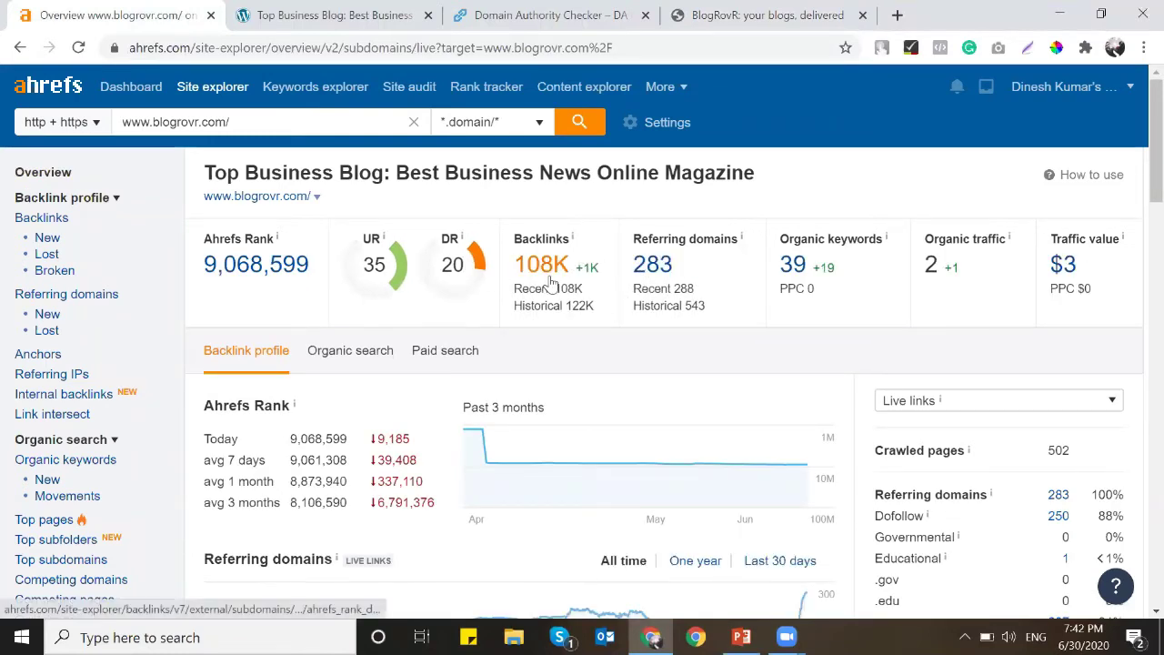
click(105, 294)
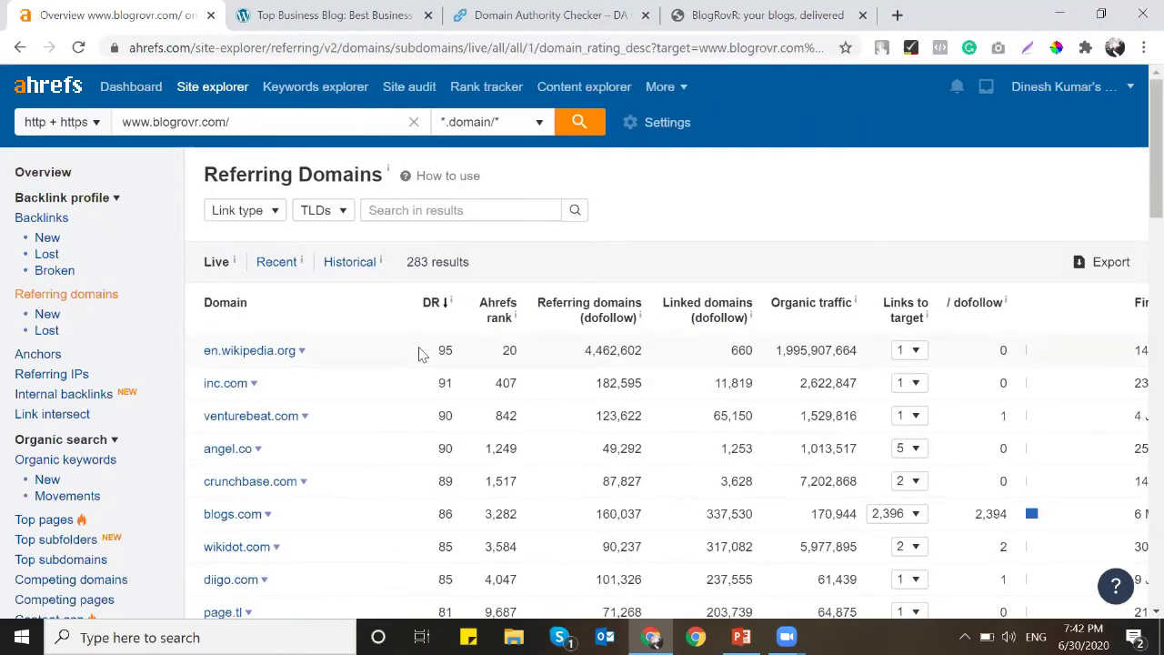
scroll(420, 355, down, 1)
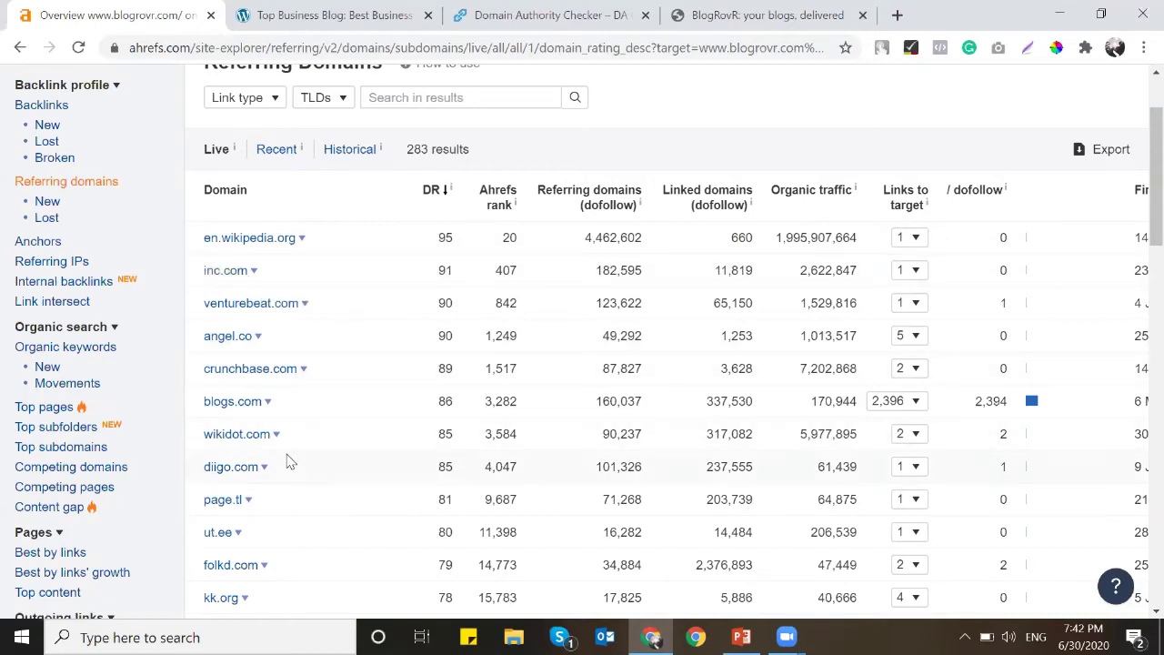
scroll(287, 461, down, 1)
scroll(286, 461, down, 1)
scroll(287, 461, up, 3)
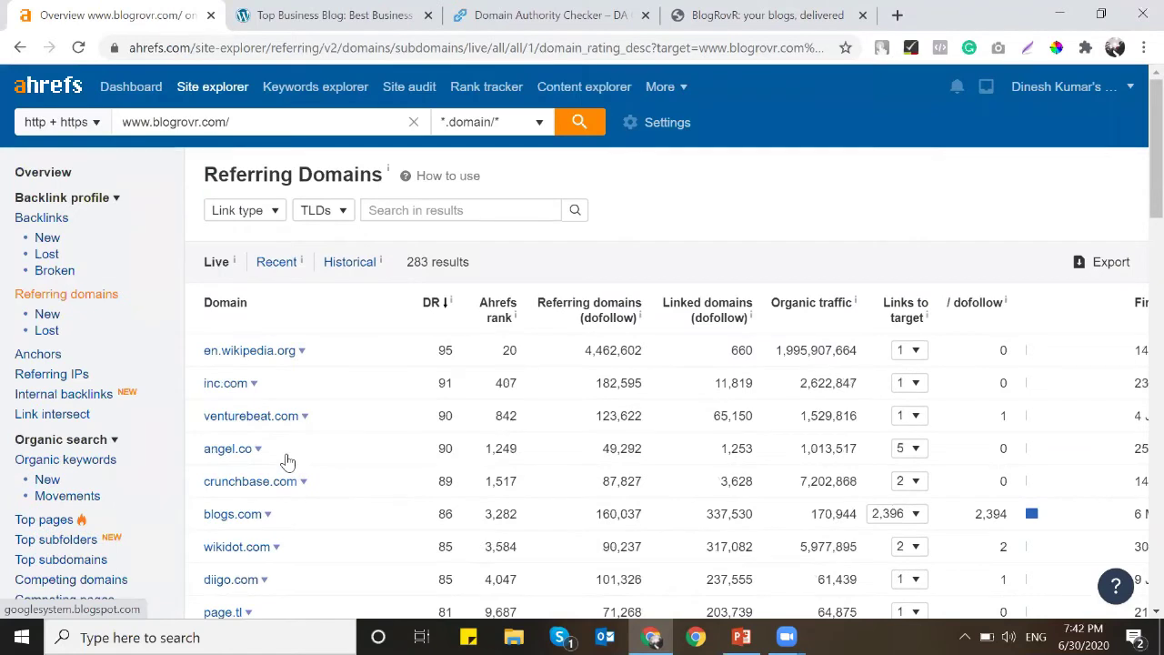
click(41, 218)
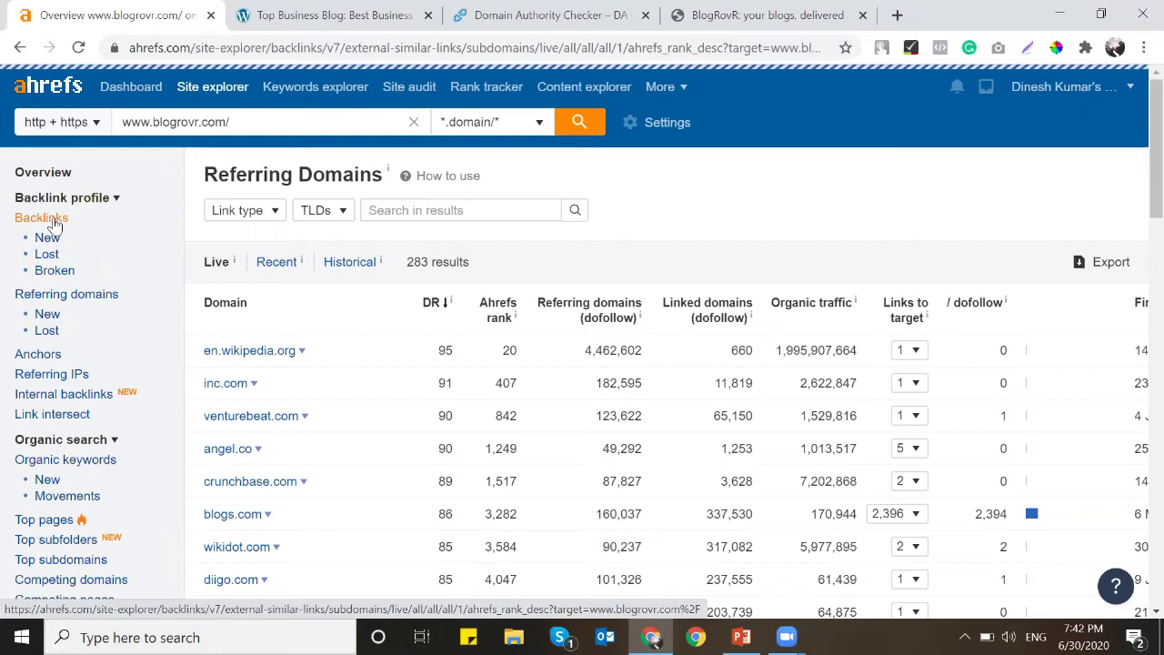
Check the slides, then view the Anchors report: 67 anchor phrases from 95 referring domains
click(651, 636)
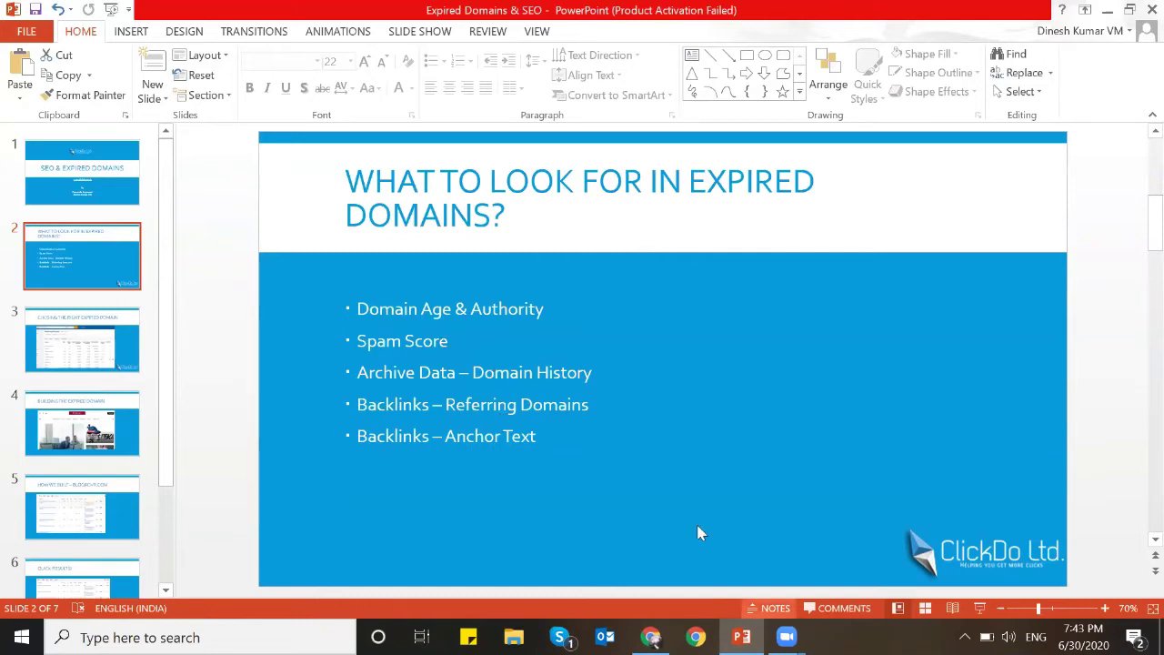
click(744, 629)
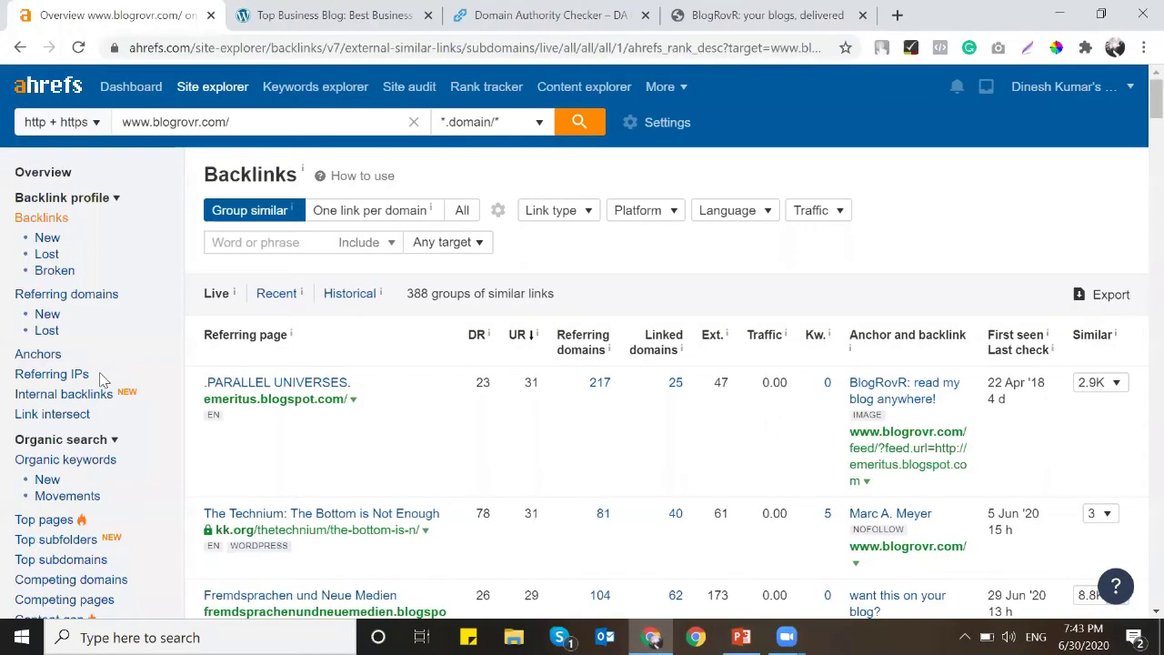
click(35, 356)
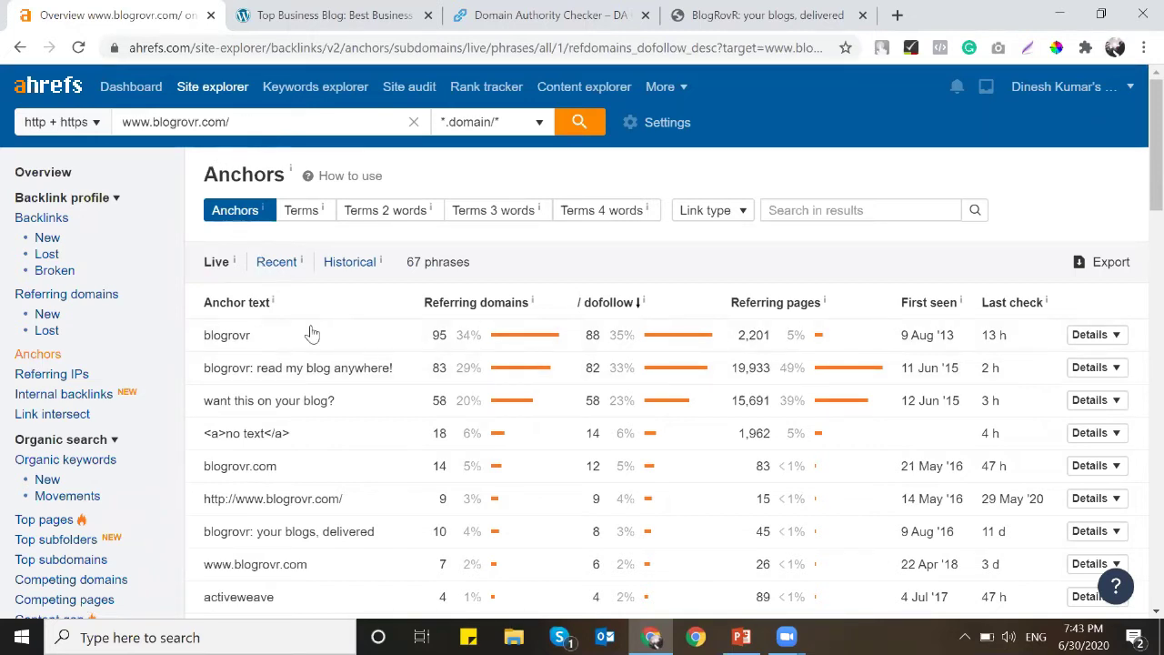
scroll(270, 347, down, 1)
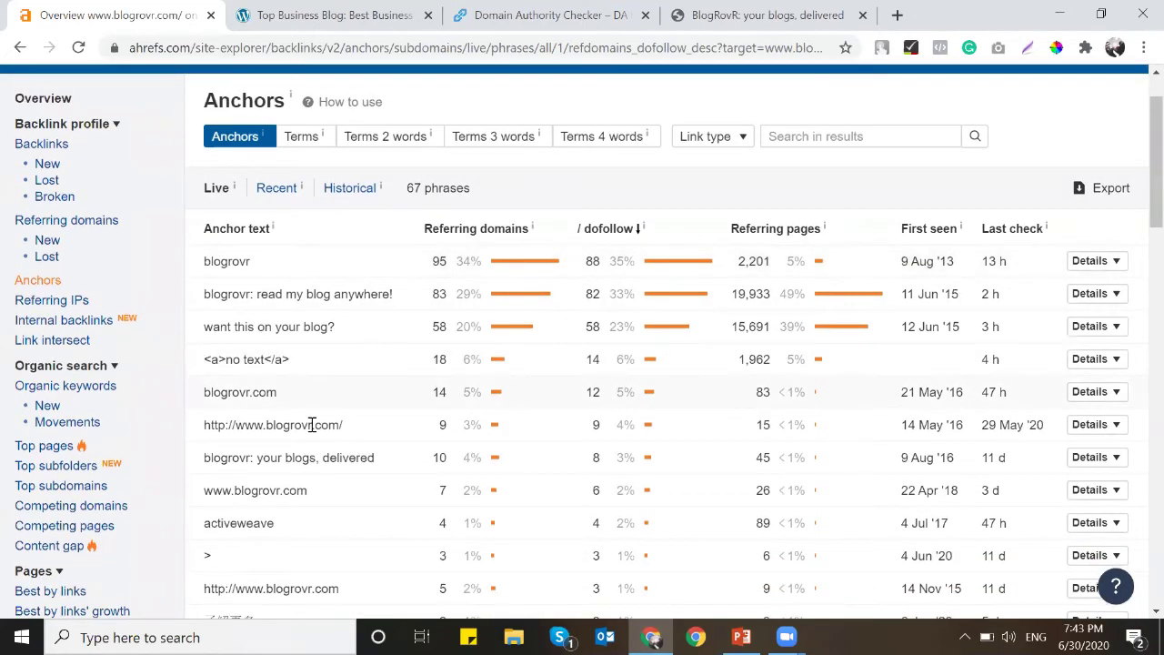
triple_click(284, 424)
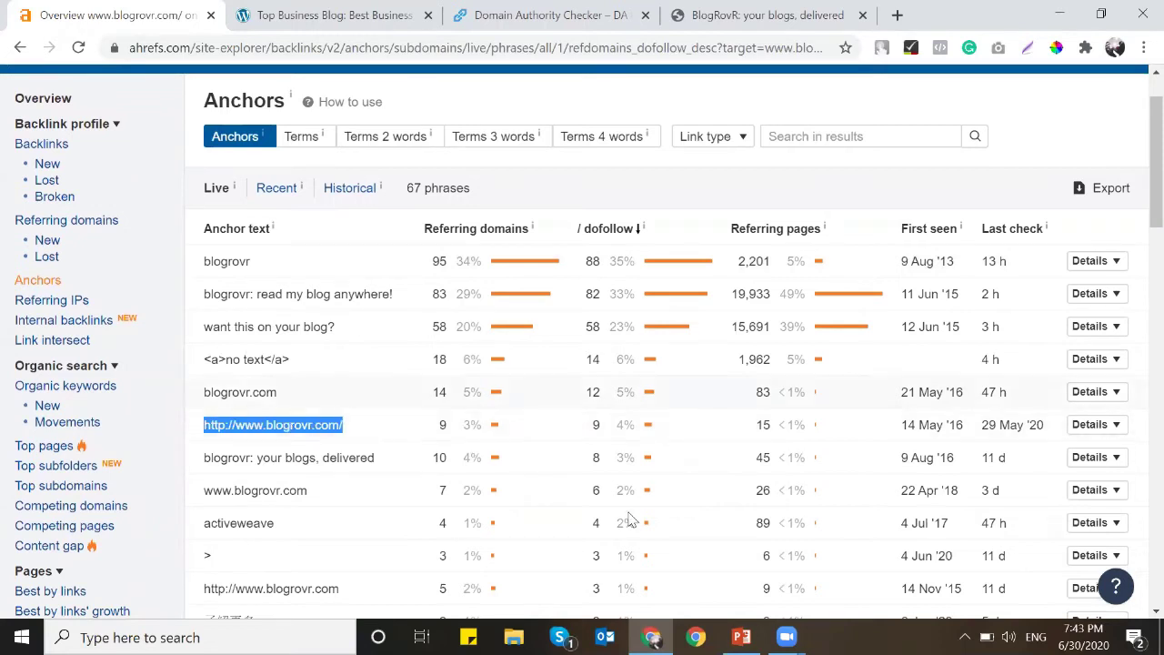
click(741, 636)
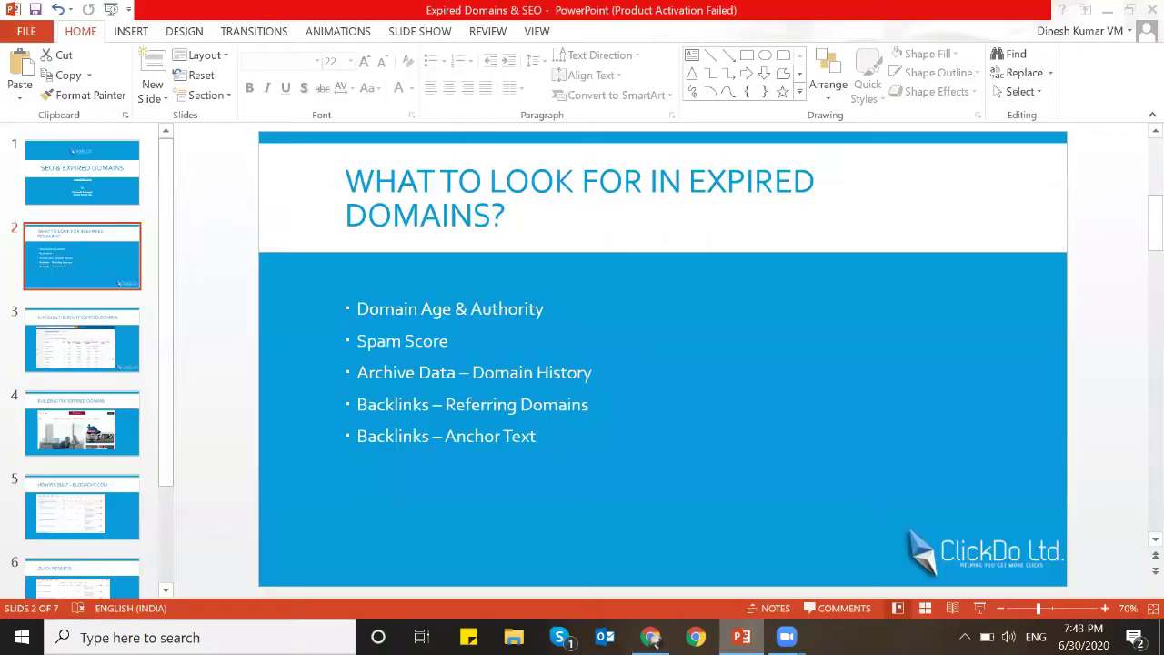
click(741, 636)
click(318, 11)
click(118, 11)
click(295, 11)
click(137, 10)
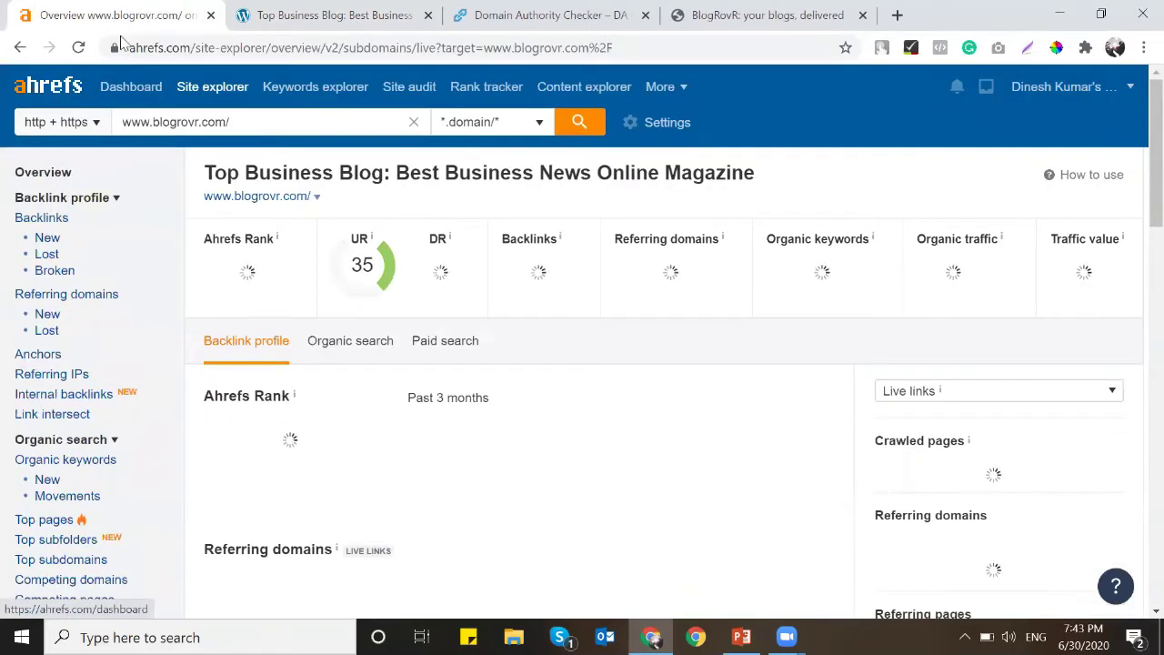
Recheck the DA 33 / PA 37 results and live blog, then show slide 2 of the deck
click(551, 13)
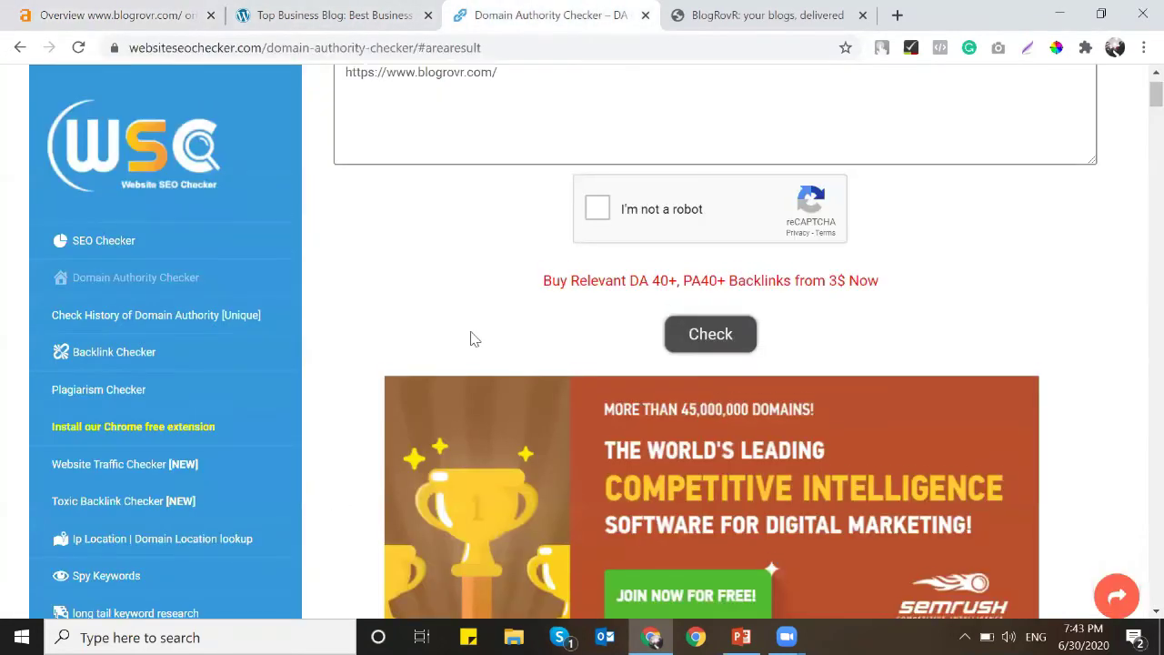
scroll(471, 334, down, 4)
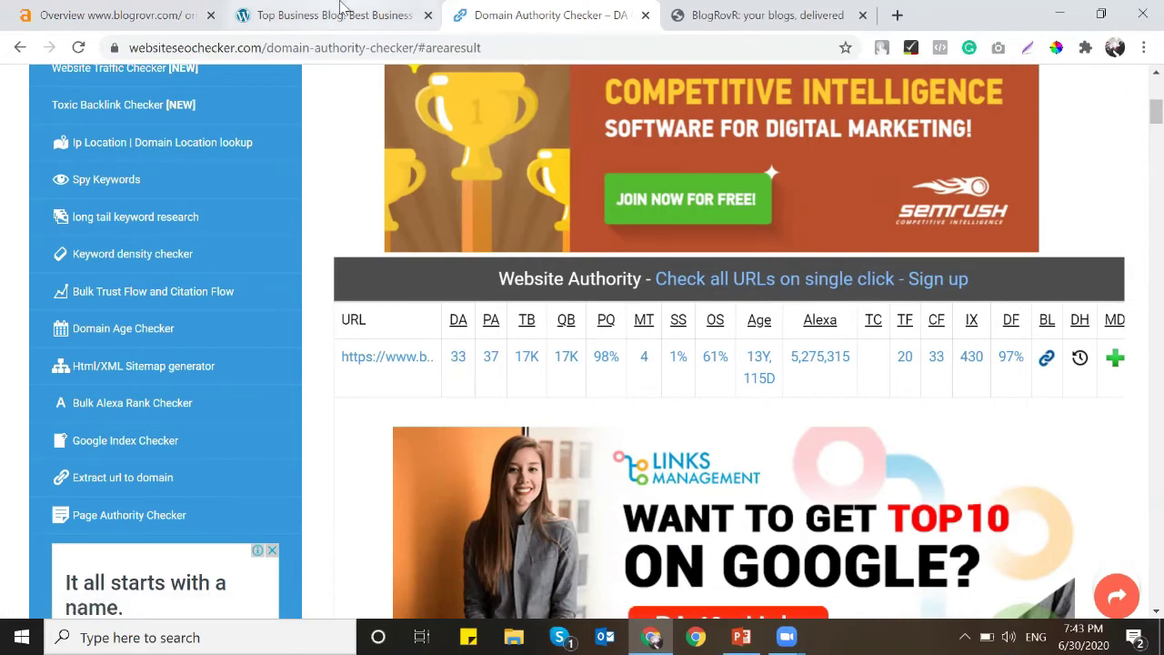
click(341, 11)
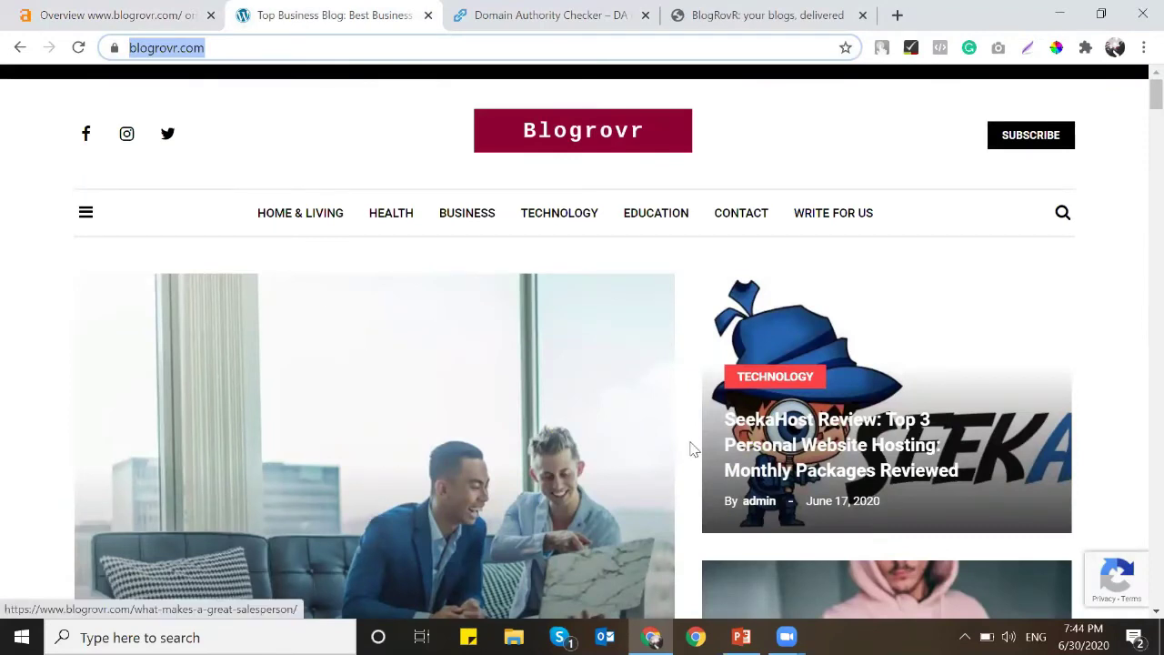
click(741, 637)
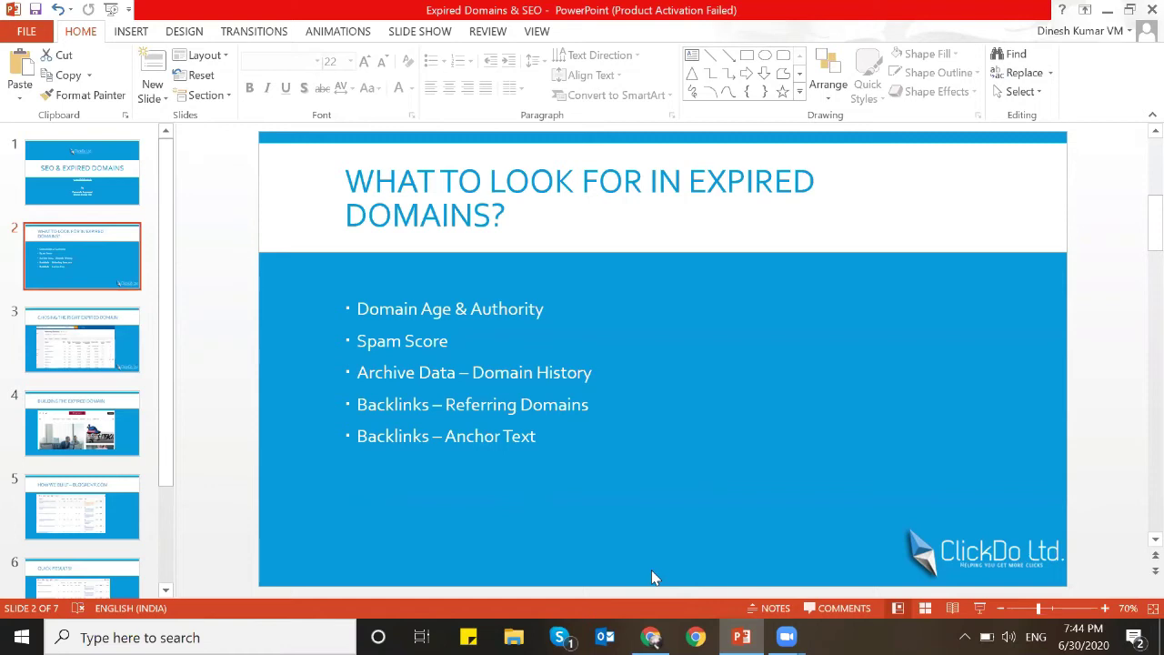
Switch from the slides back to the Blogrovr homepage in Chrome with Alt+Tab
key(alt+Tab)
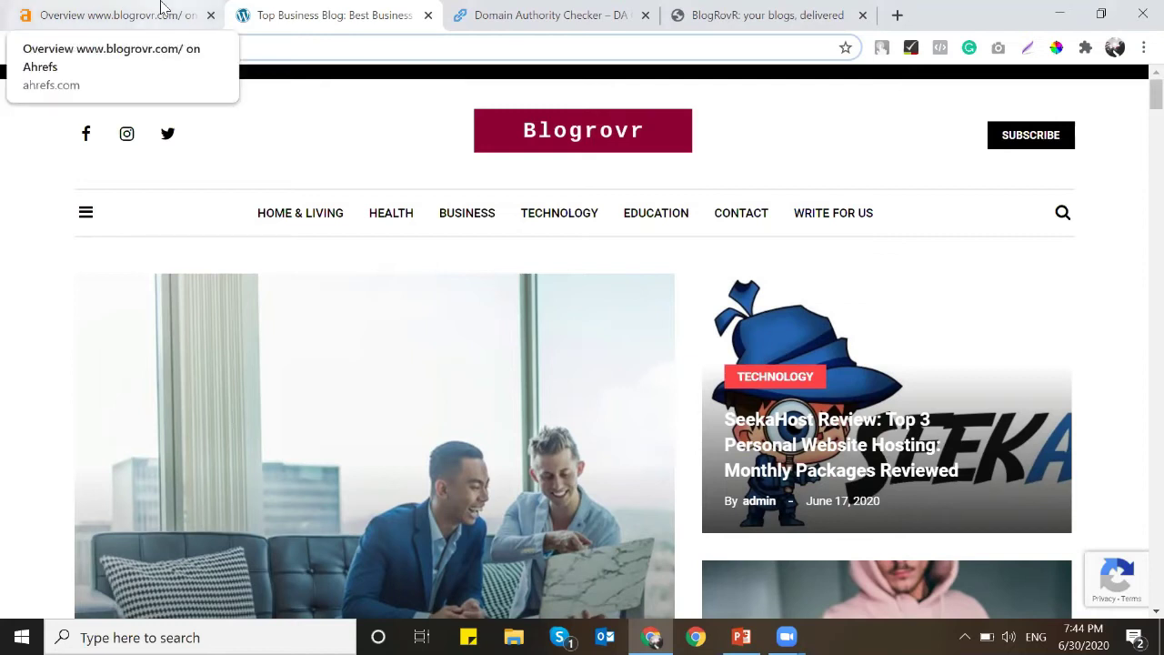
click(25, 280)
scroll(25, 280, down, 3)
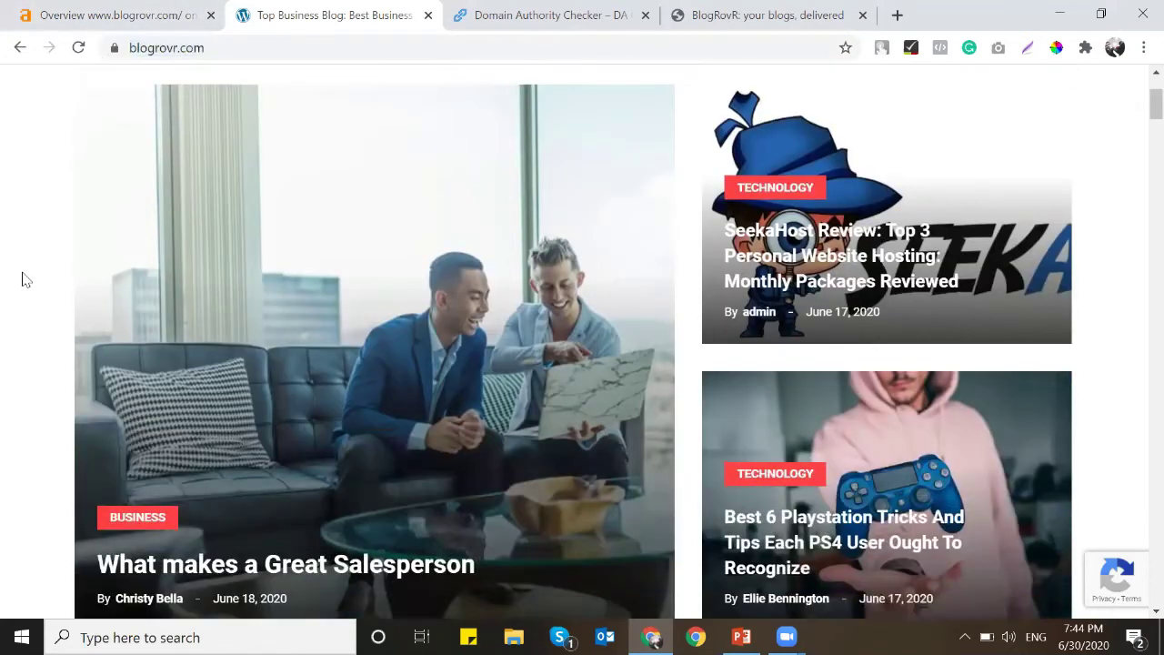
click(651, 636)
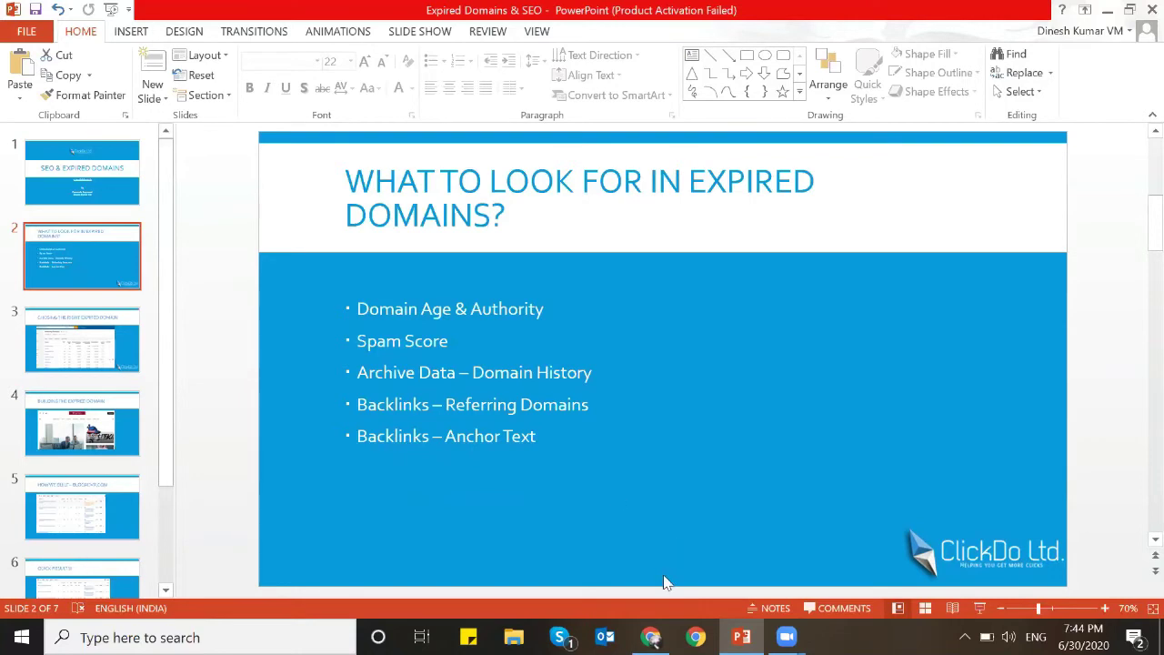
click(650, 637)
click(233, 46)
double_click(234, 48)
click(234, 48)
key(shift+Home)
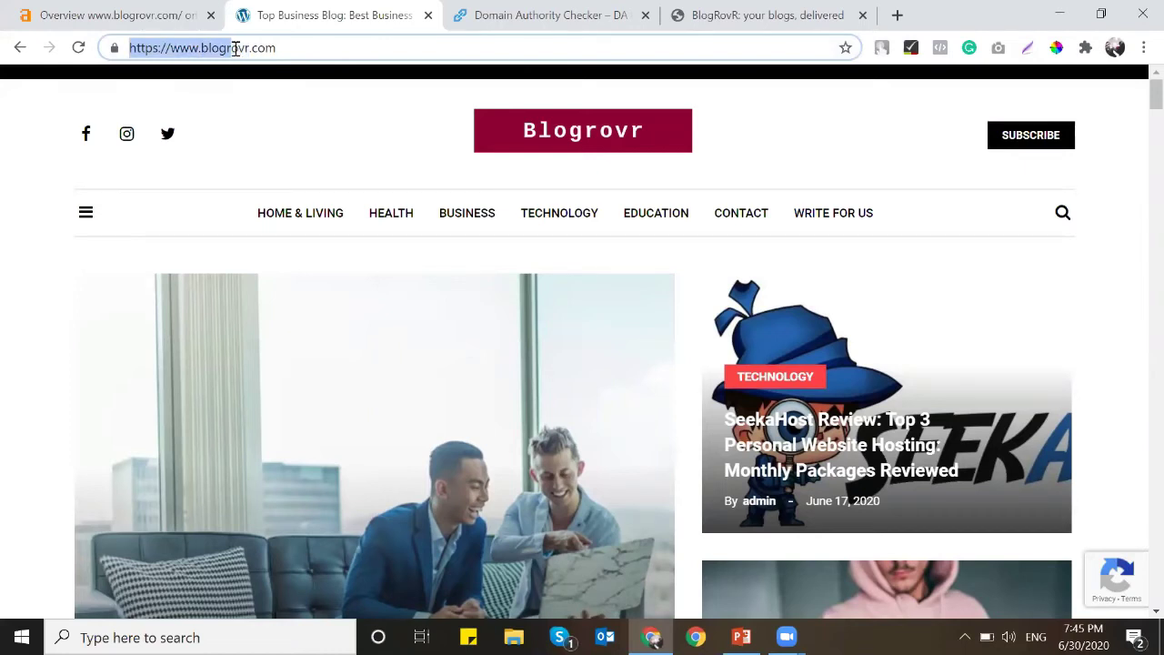
Run the slide show through the Building the Expired Domain slide, then return to the blog
click(768, 637)
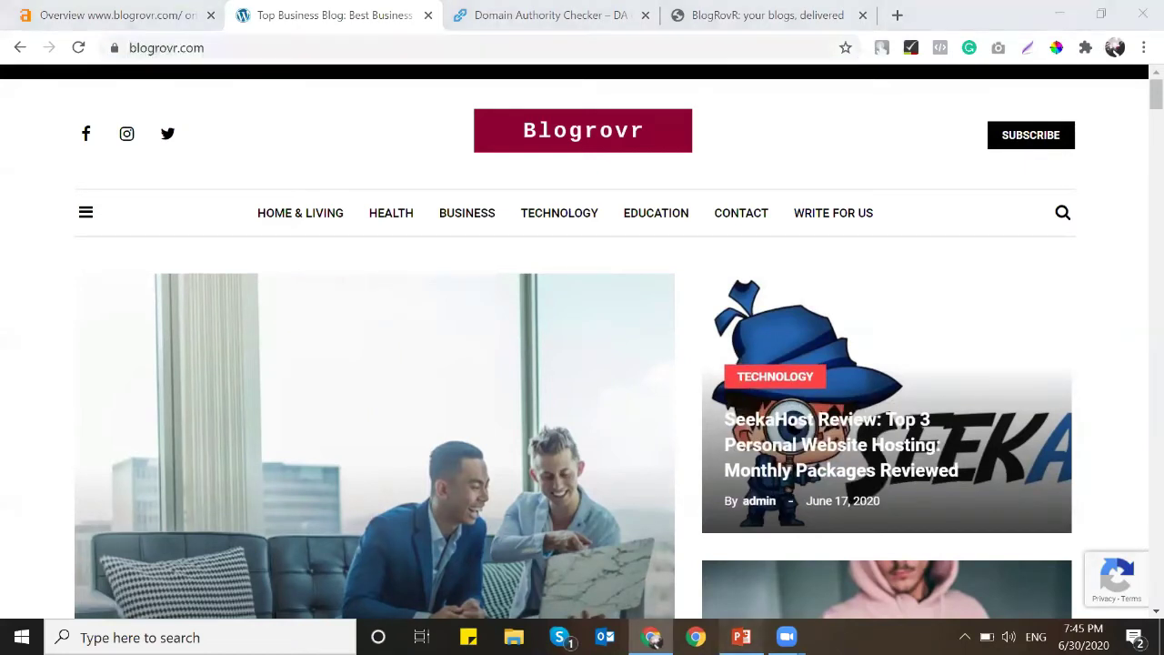
click(82, 342)
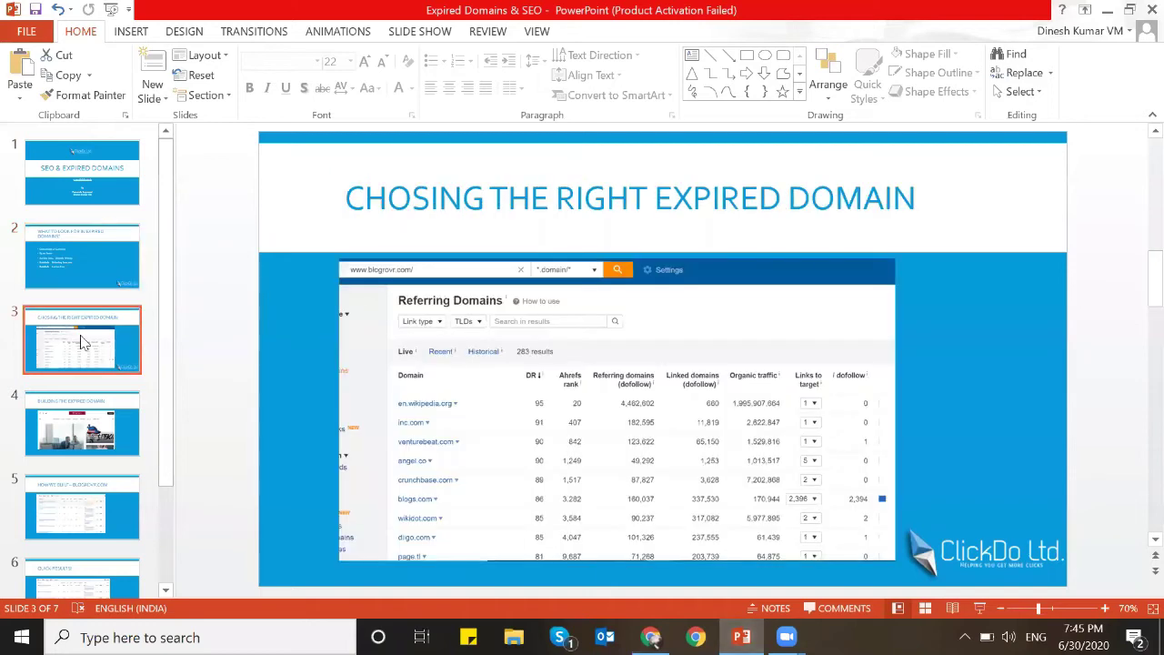
key(F5)
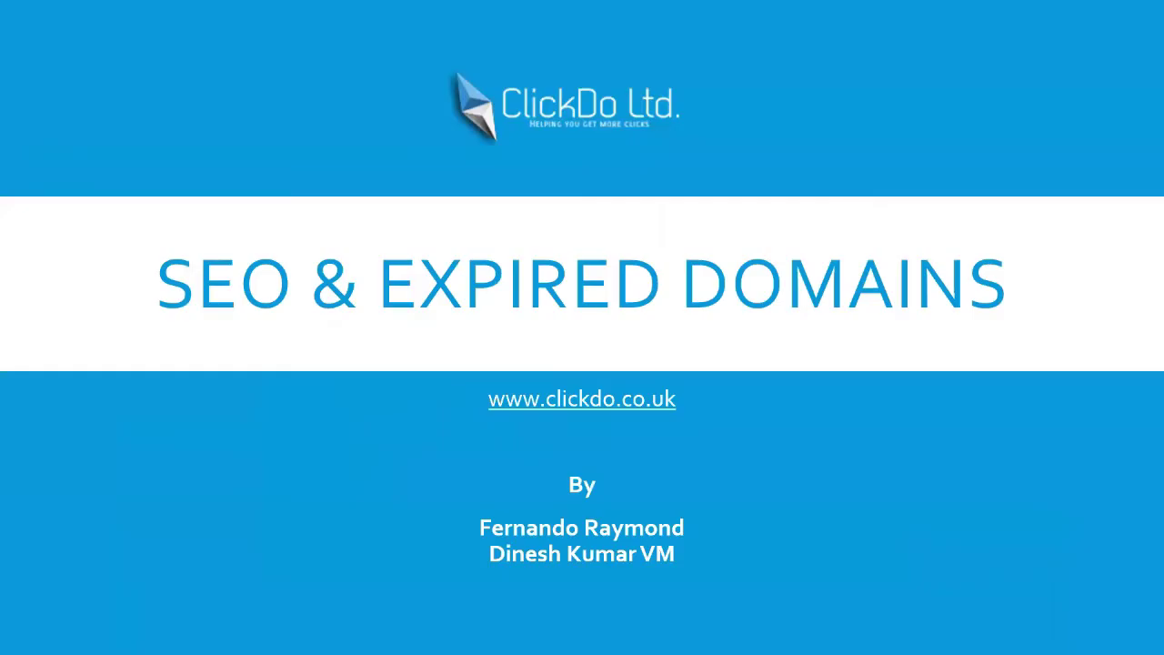
key(Right)
key(Right)
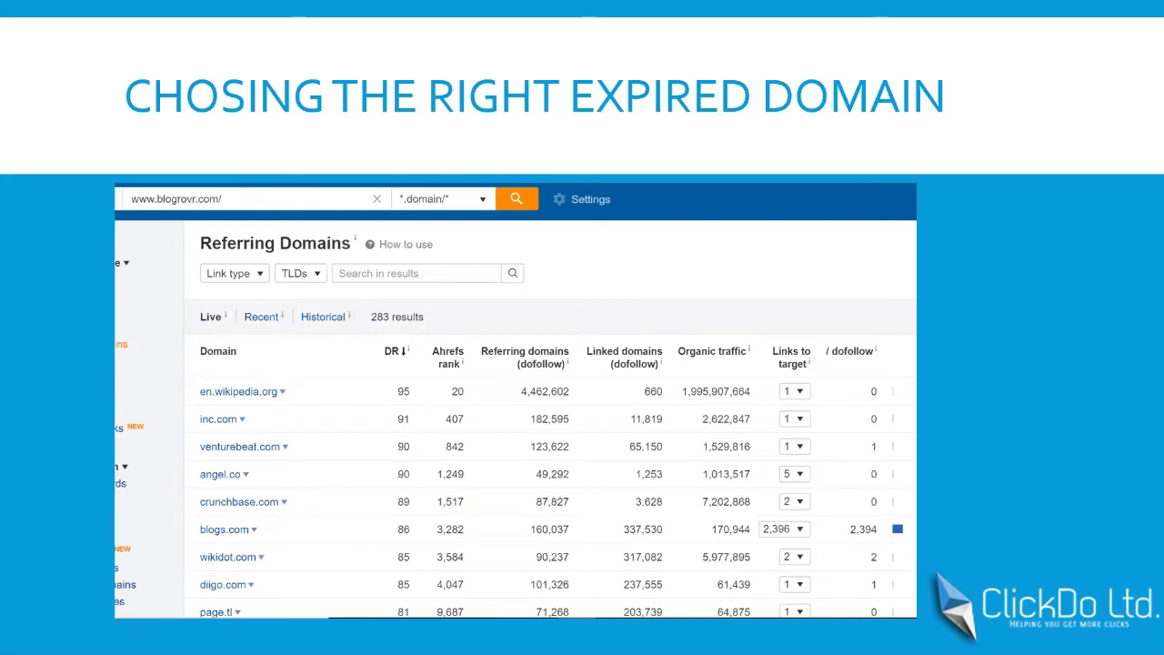
key(Right)
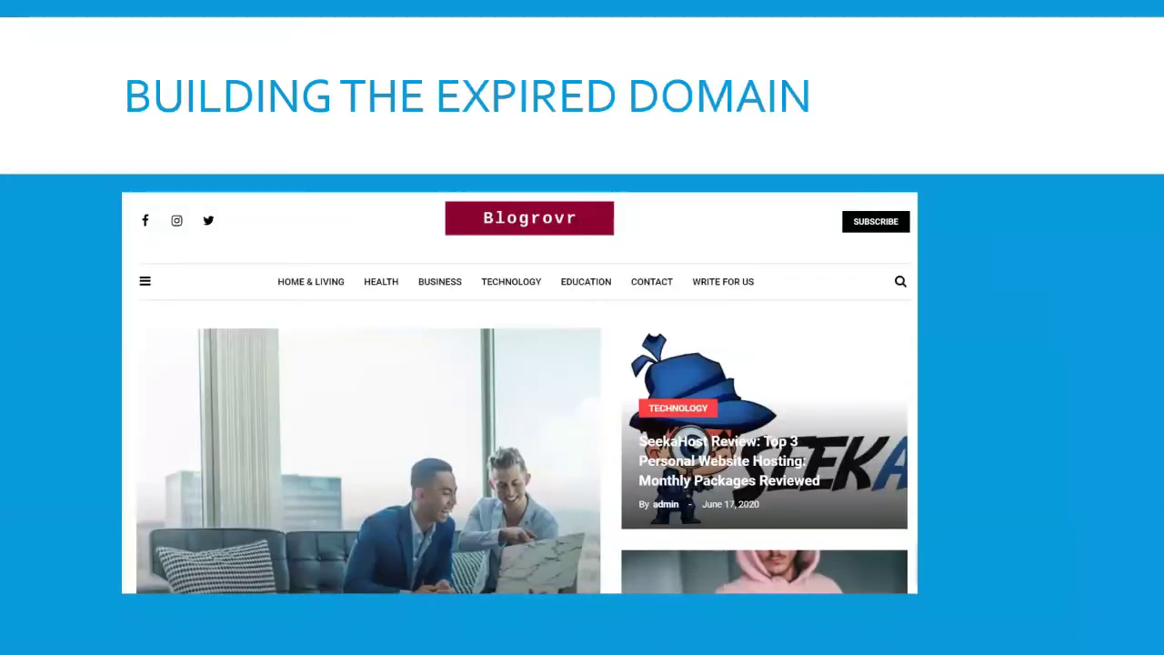
key(Escape)
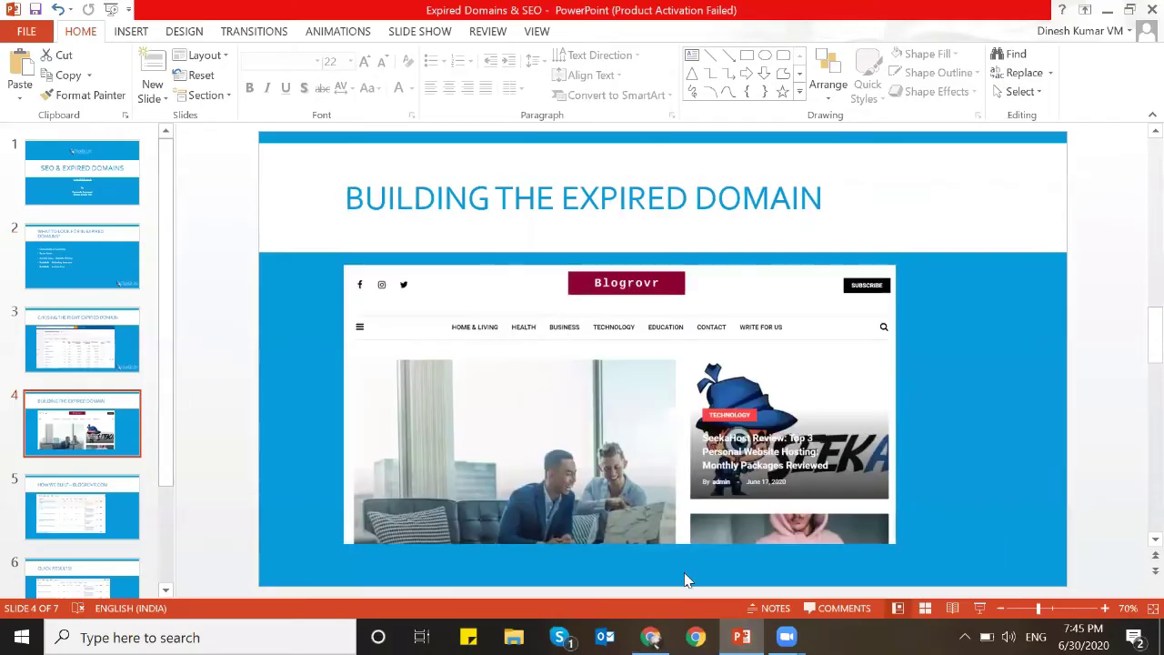
key(alt+Tab)
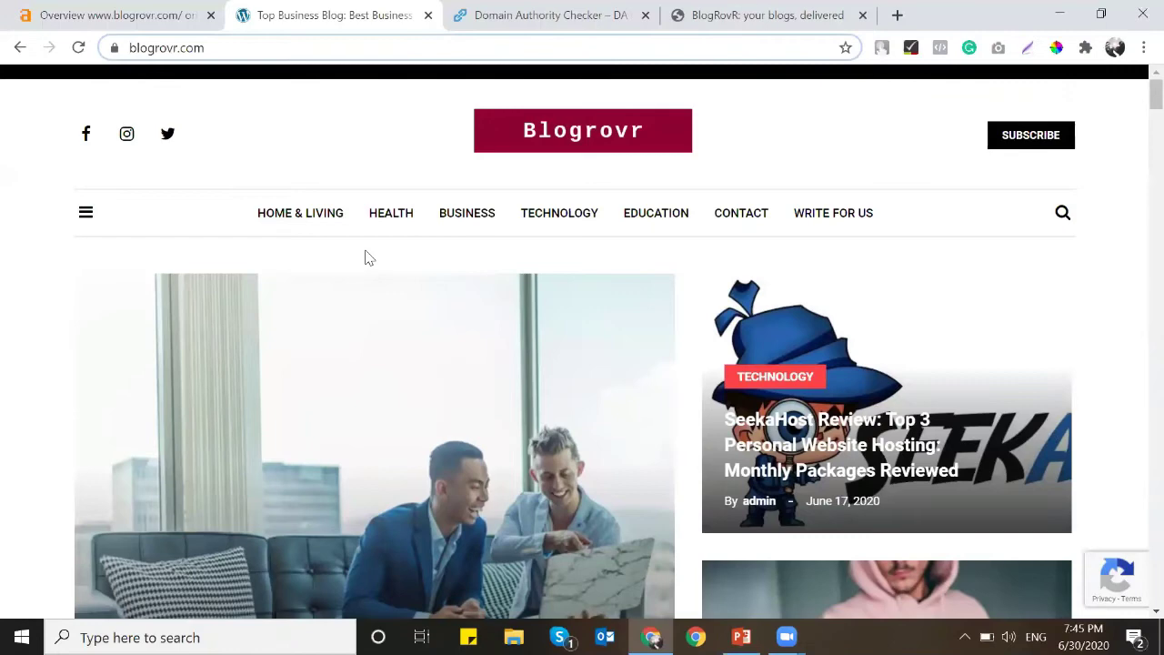
Return to the Domain Authority Checker results for blogrovr.com showing DA 33 and PA 37
scroll(368, 258, down, 15)
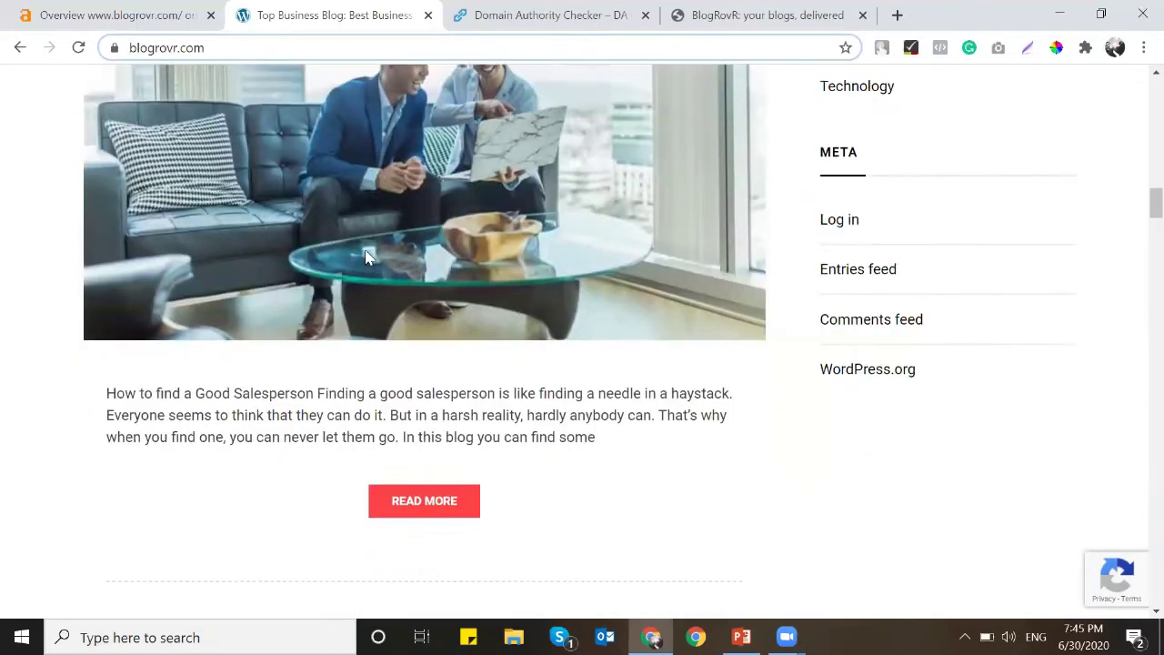
scroll(368, 258, down, 3)
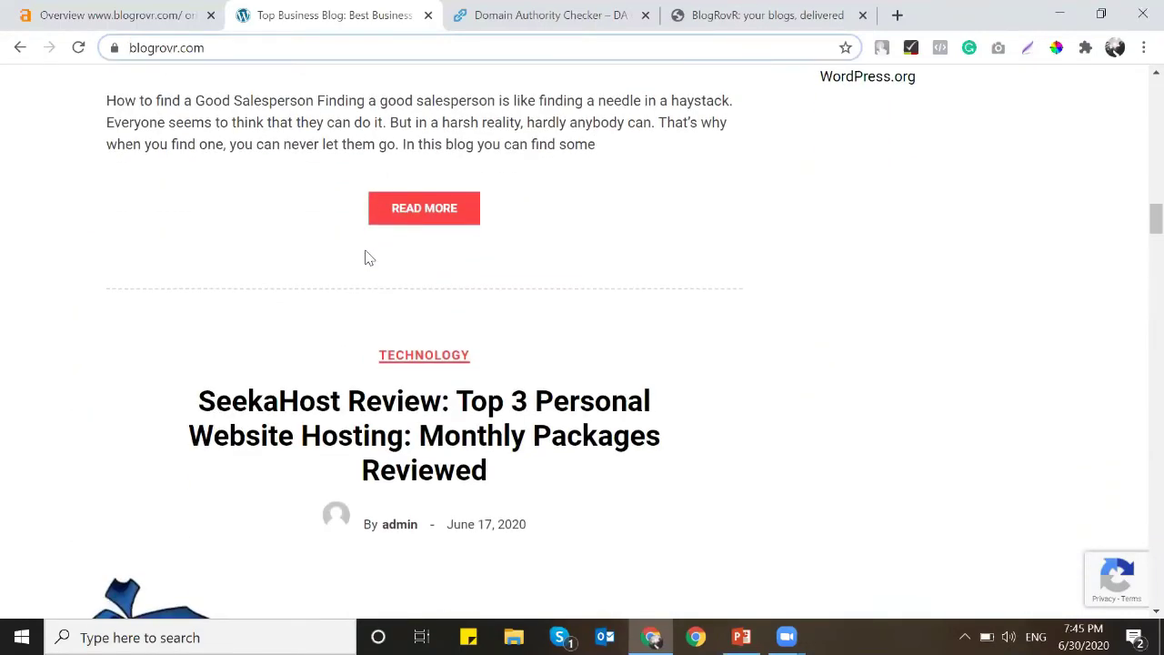
click(537, 9)
scroll(342, 170, up, 5)
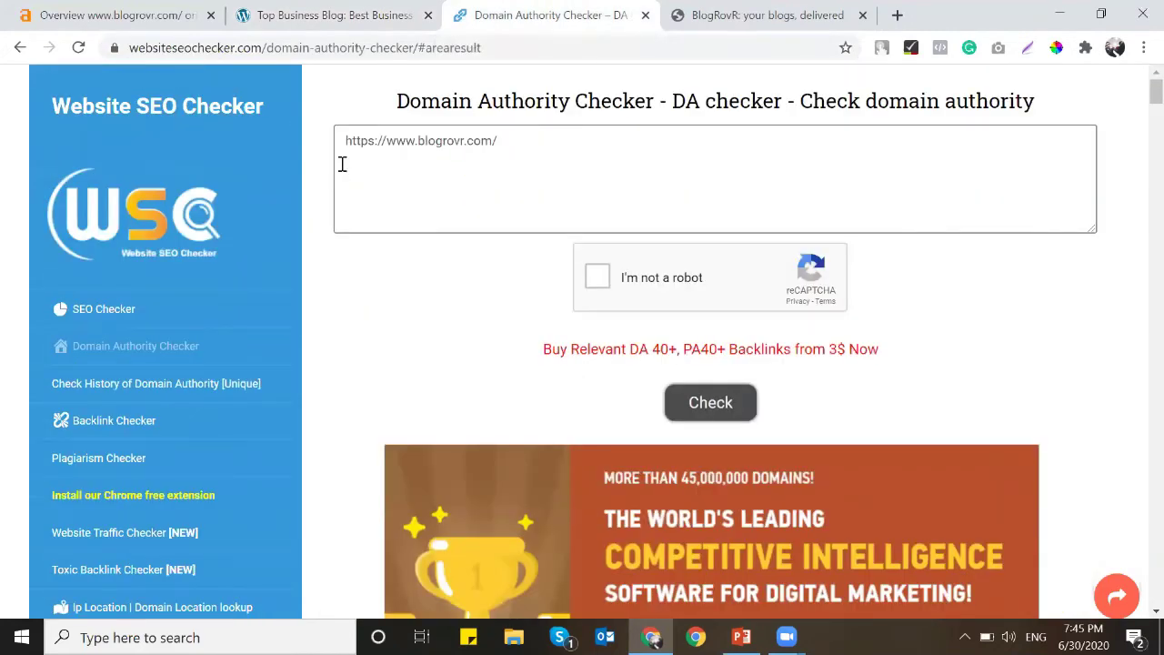
scroll(341, 166, down, 10)
scroll(341, 169, up, 7)
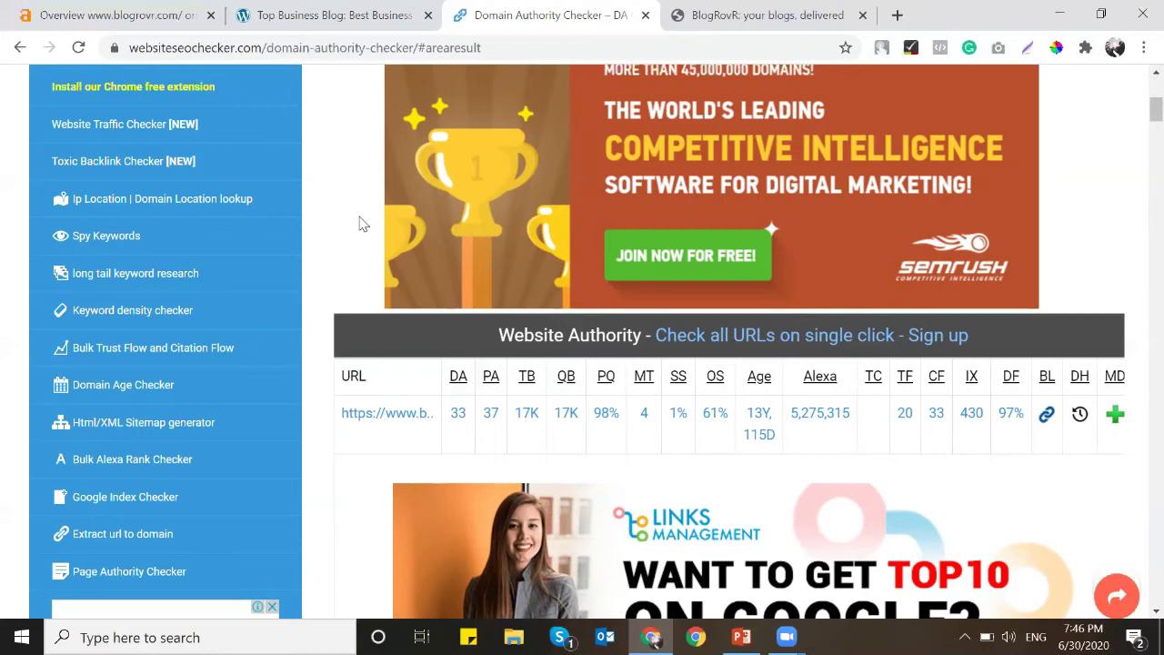
right_click(485, 15)
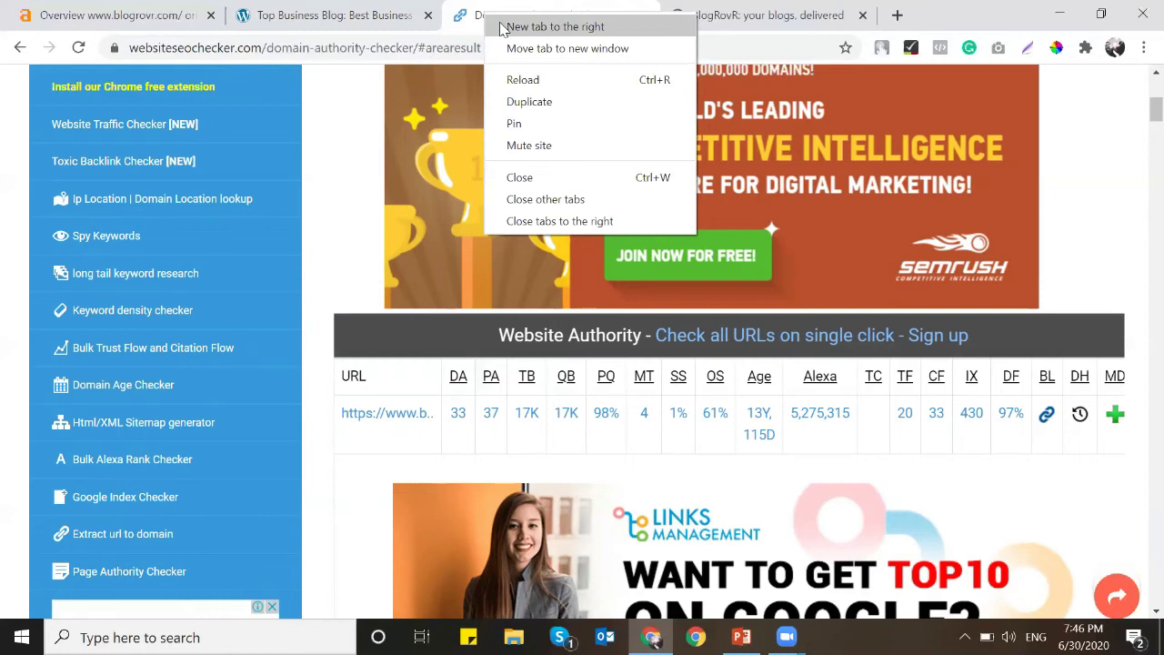
click(546, 27)
click(755, 16)
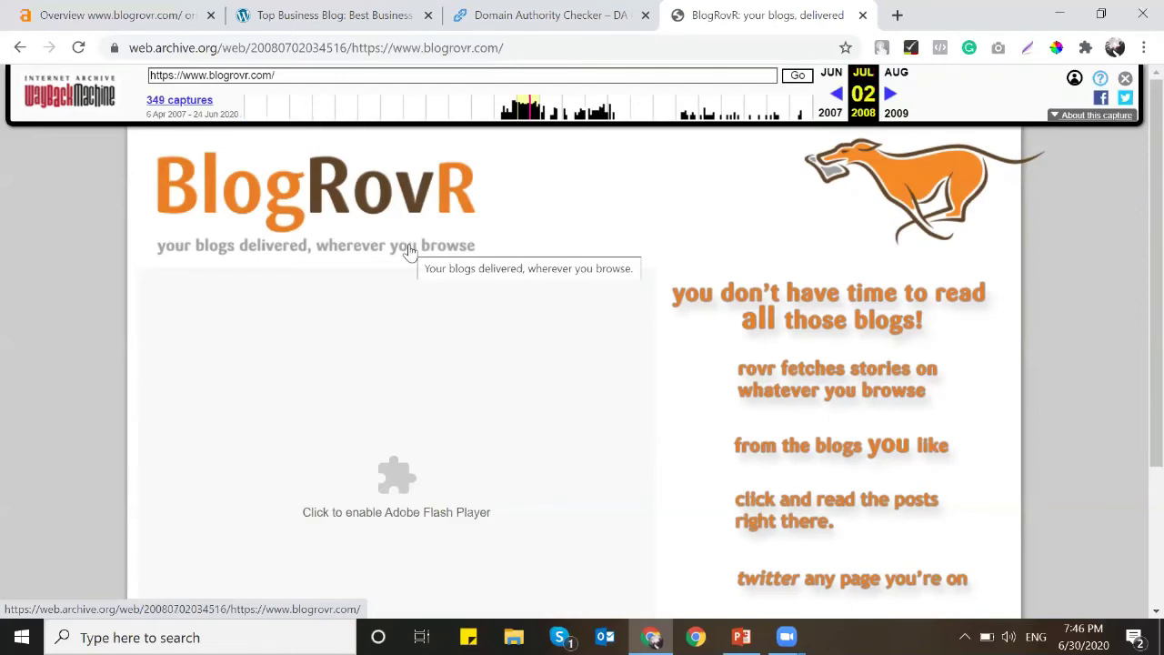
click(536, 9)
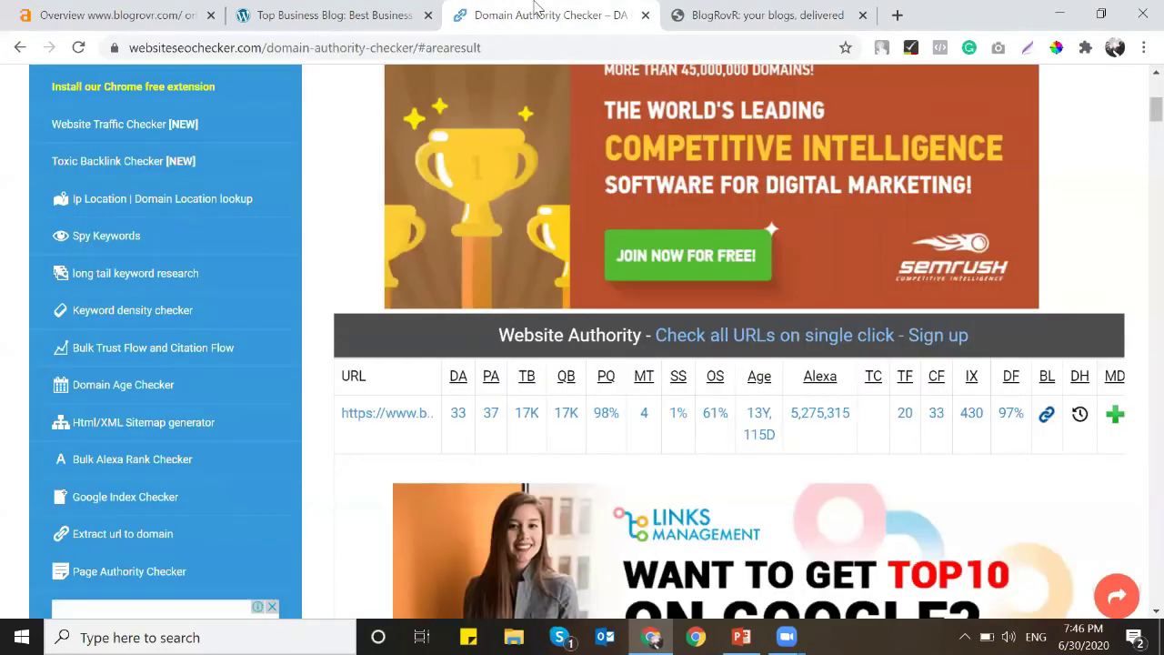
click(261, 9)
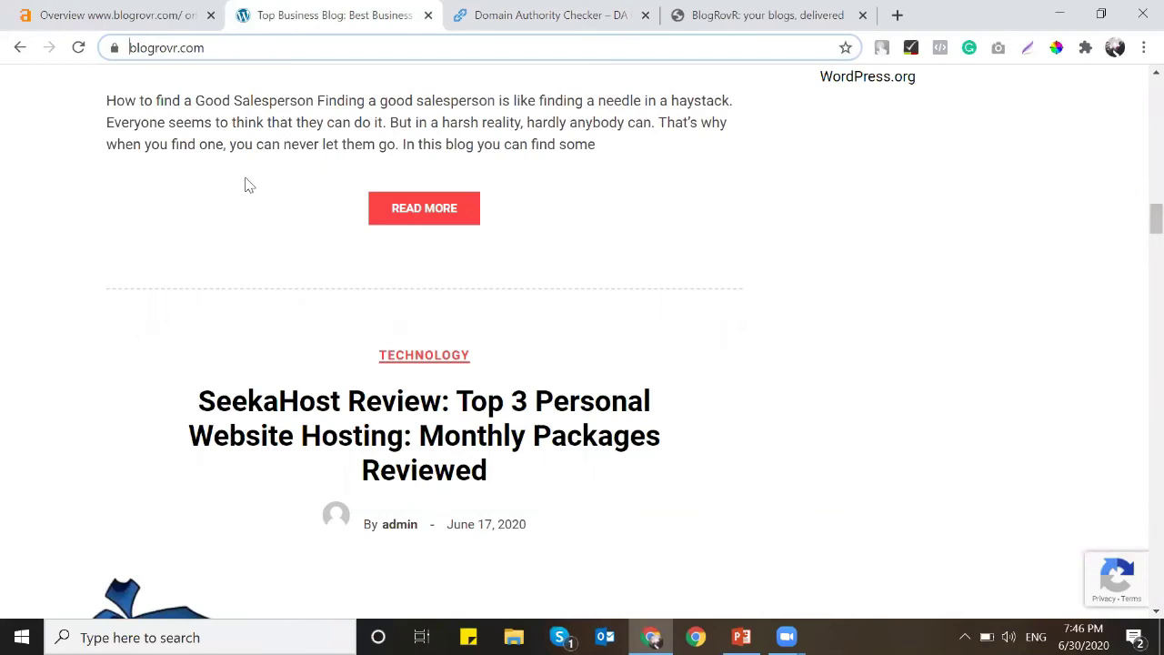
scroll(246, 182, up, 15)
scroll(245, 182, up, 2)
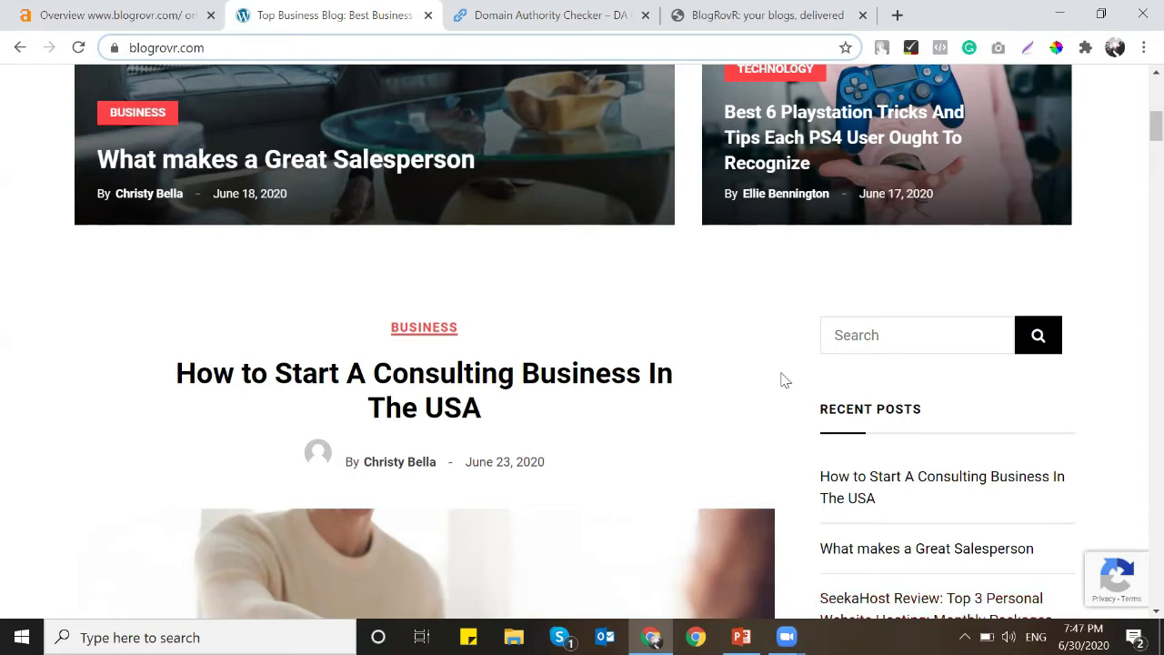
scroll(785, 380, up, 4)
click(141, 9)
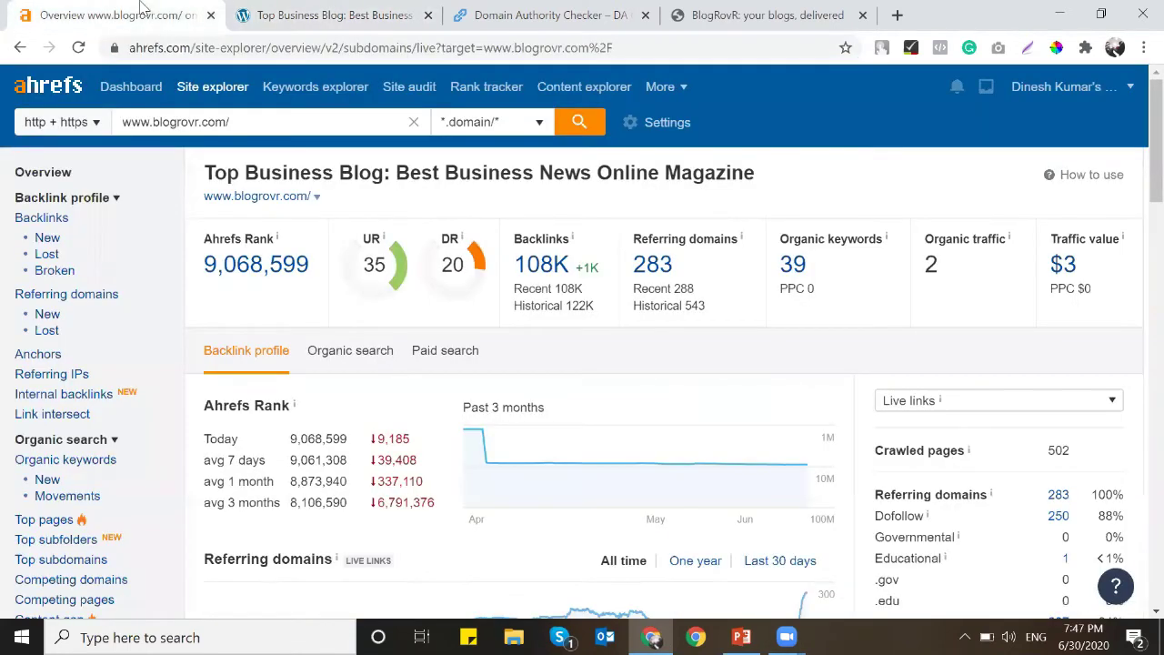
Browse the Ahrefs list of 283 referring domains, then switch to the live Blogrovr blog
click(70, 301)
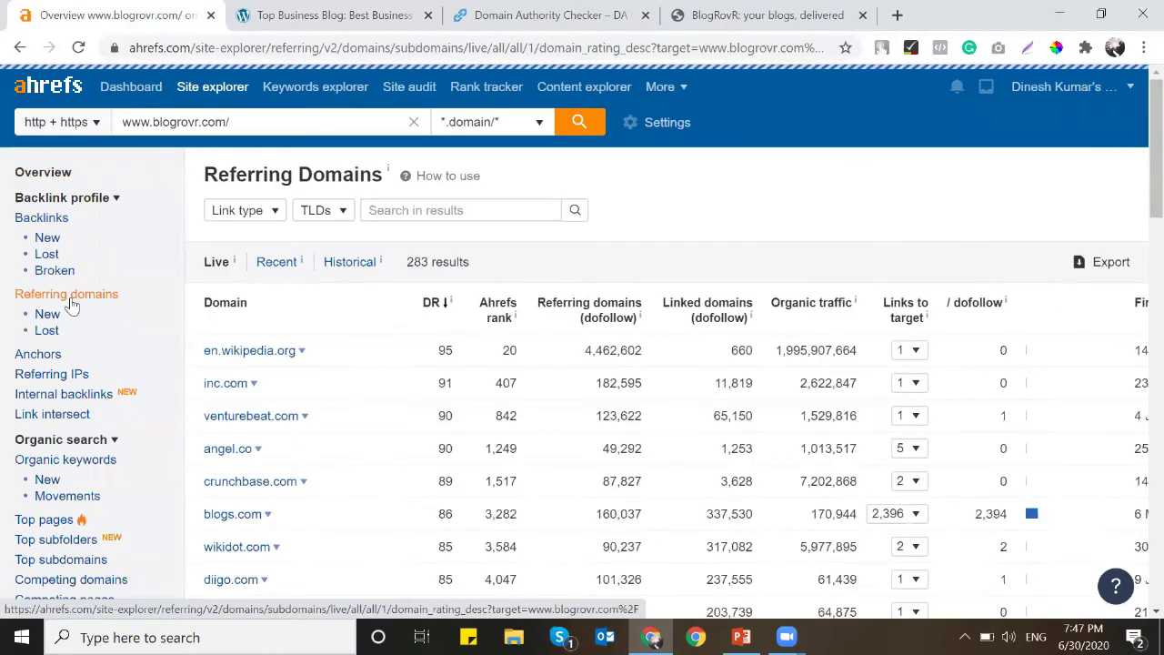
scroll(312, 346, down, 3)
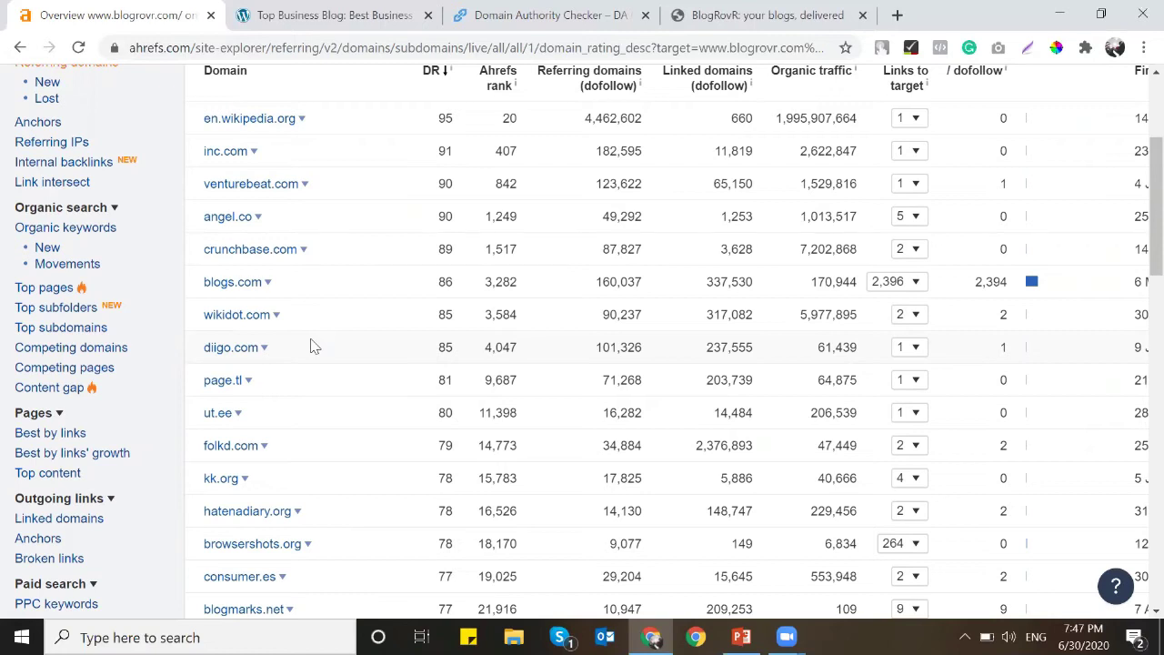
scroll(312, 345, up, 2)
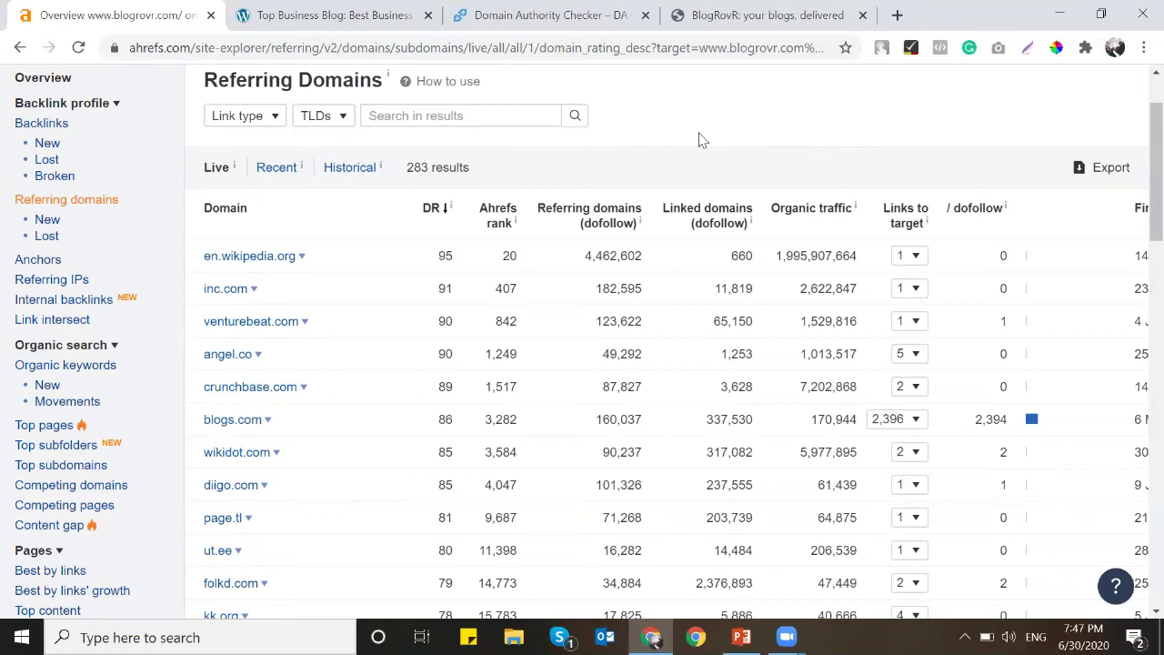
click(382, 11)
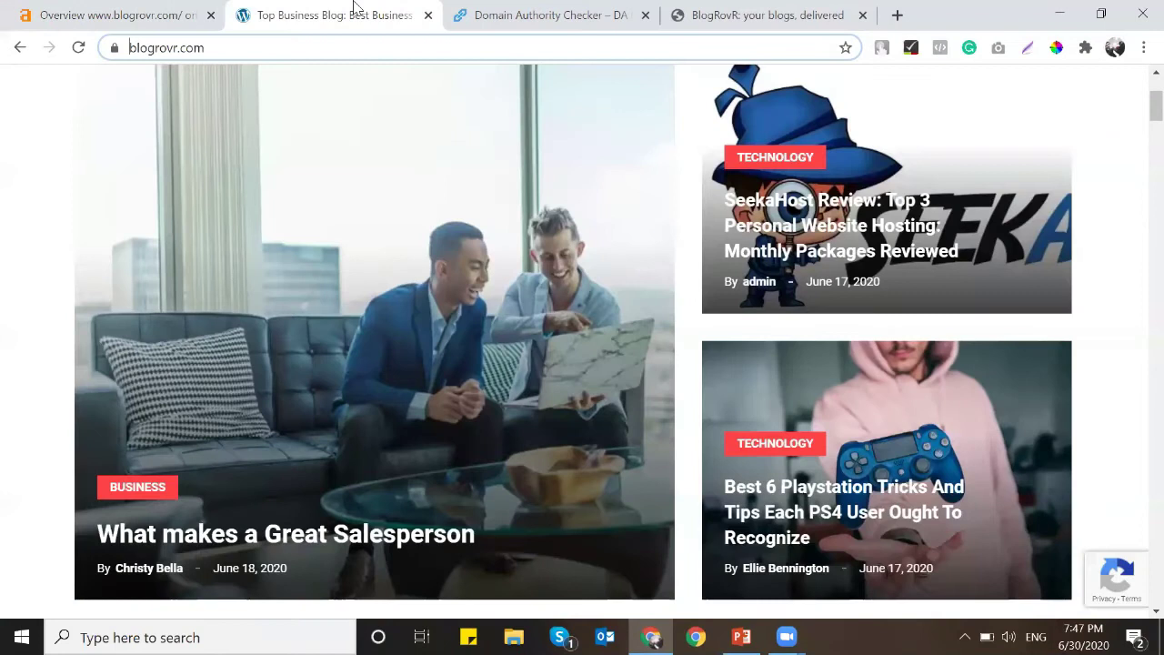
click(110, 14)
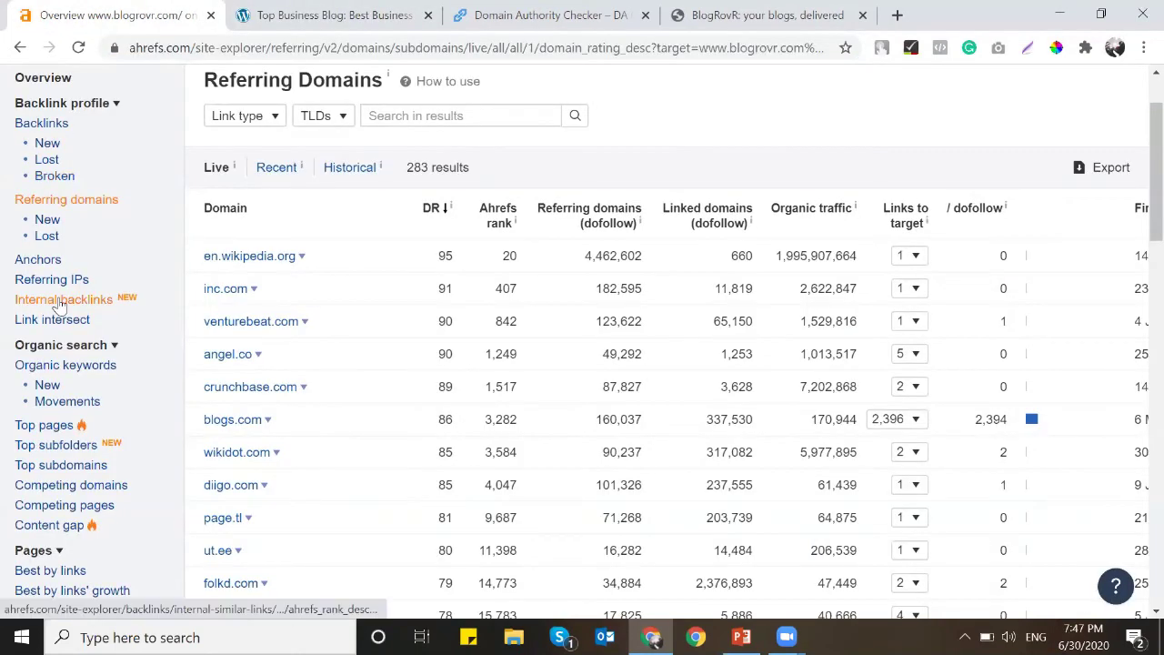
click(70, 368)
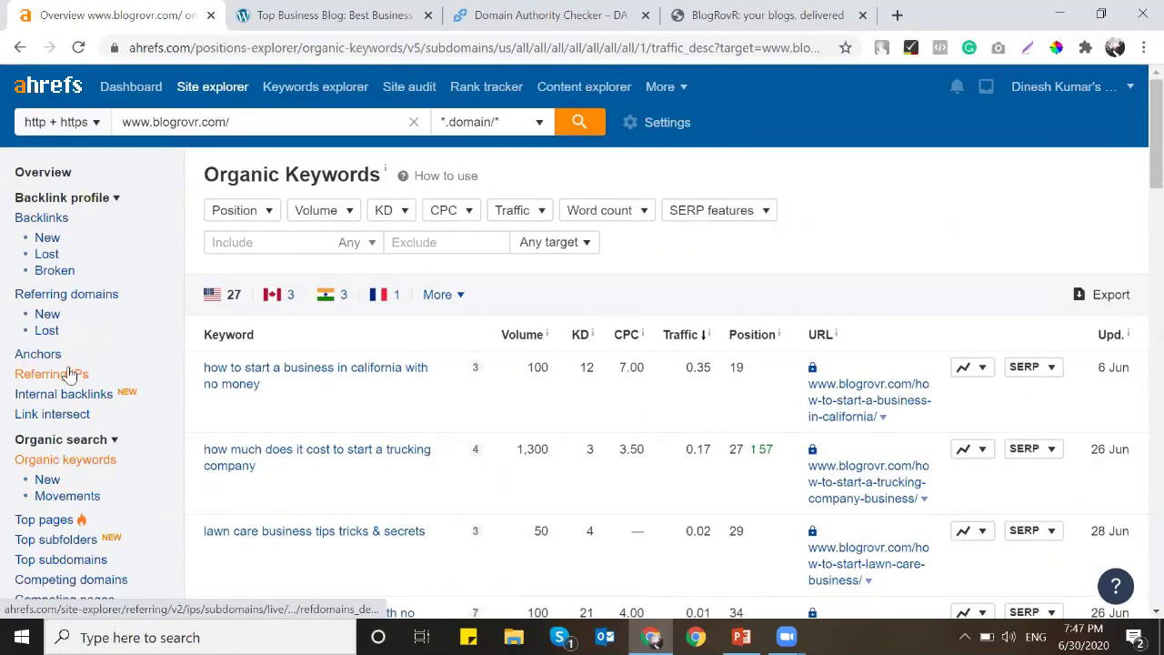
scroll(363, 382, down, 2)
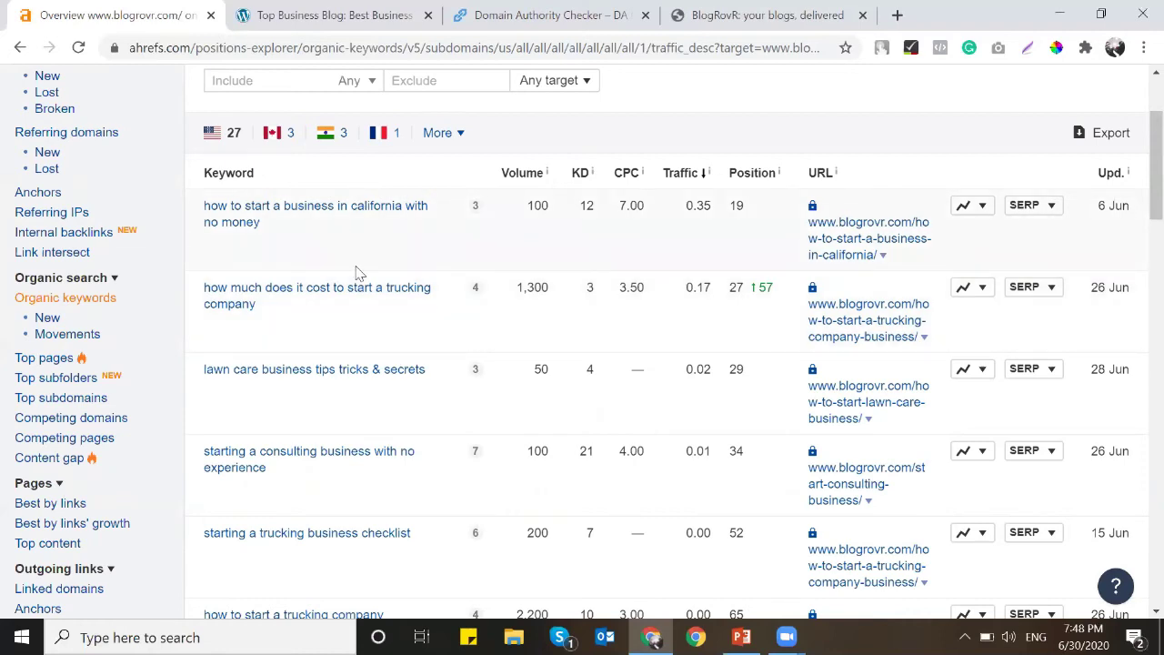
scroll(358, 272, up, 2)
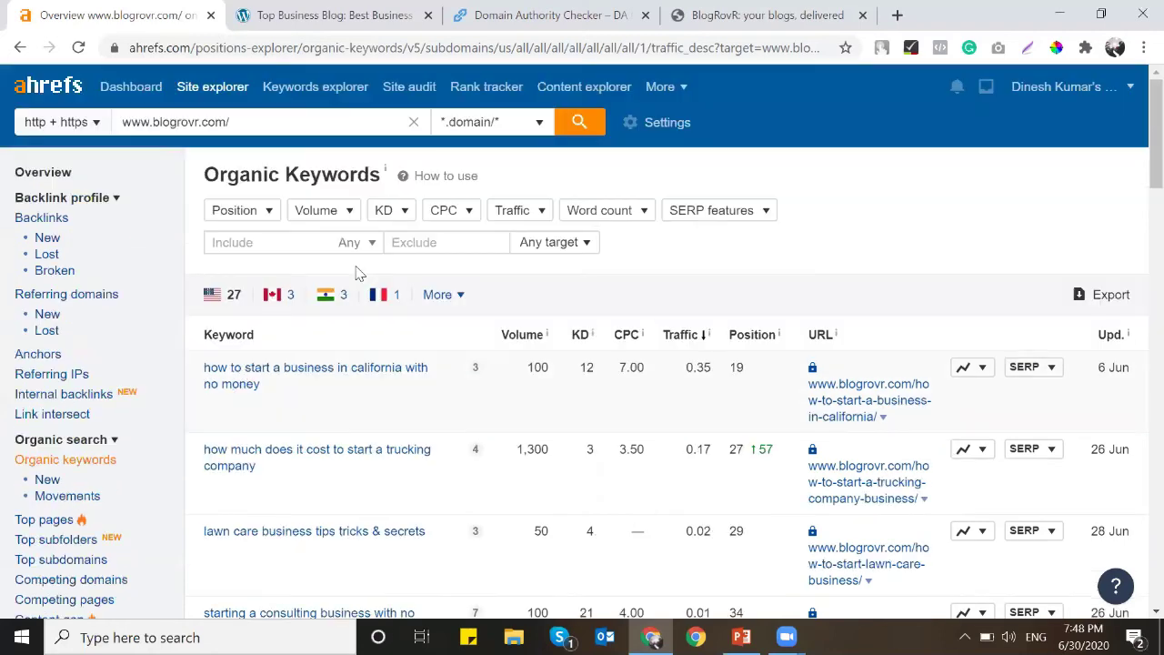
scroll(358, 273, down, 1)
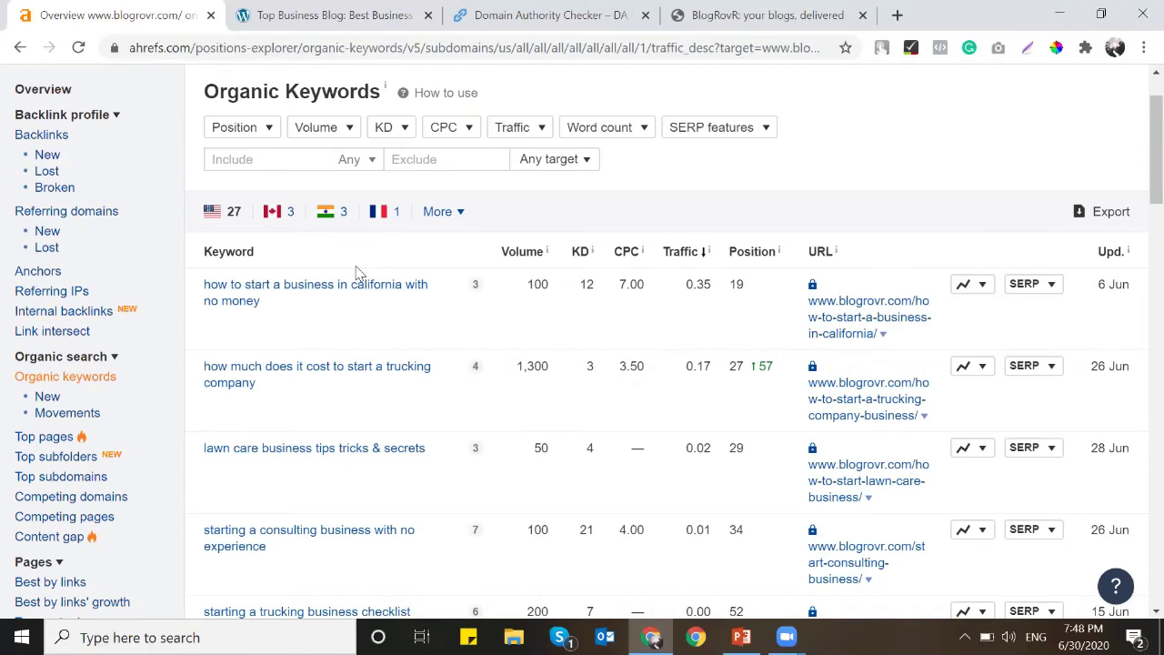
scroll(433, 329, down, 2)
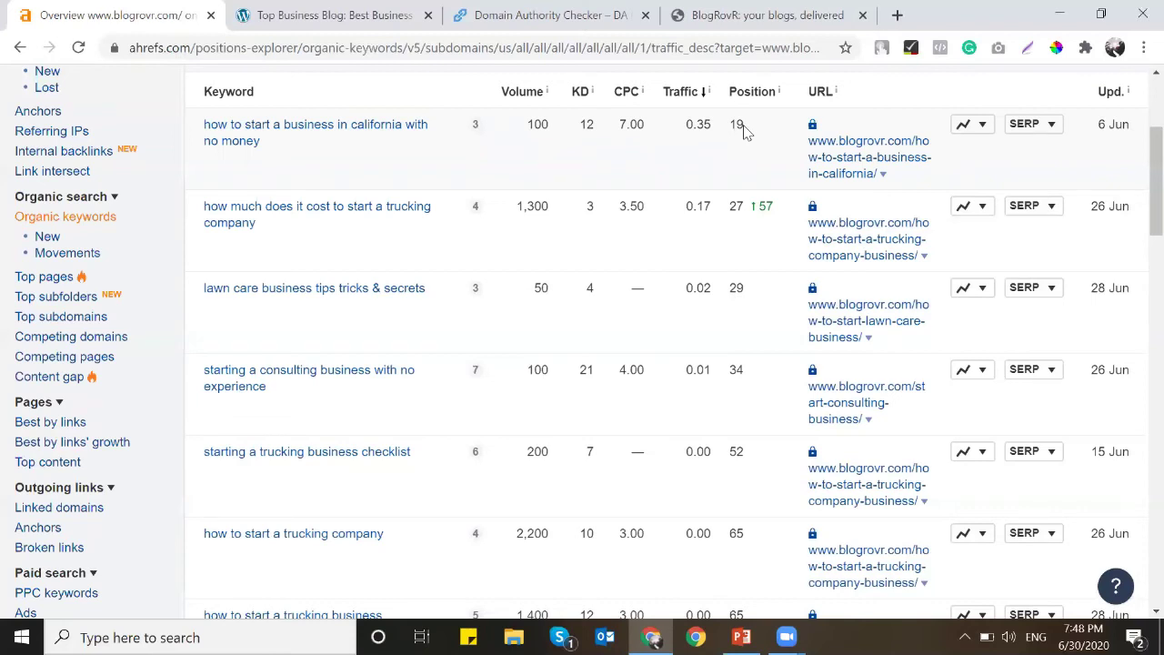
scroll(744, 132, up, 1)
scroll(744, 133, down, 1)
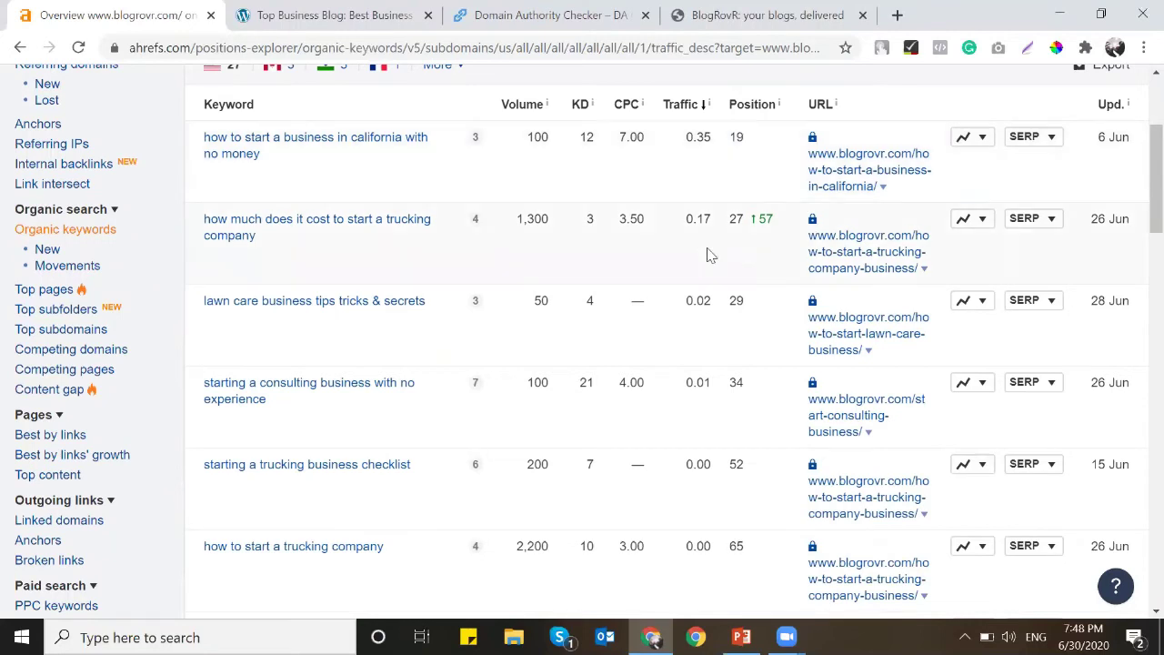
scroll(704, 255, up, 2)
scroll(710, 253, down, 2)
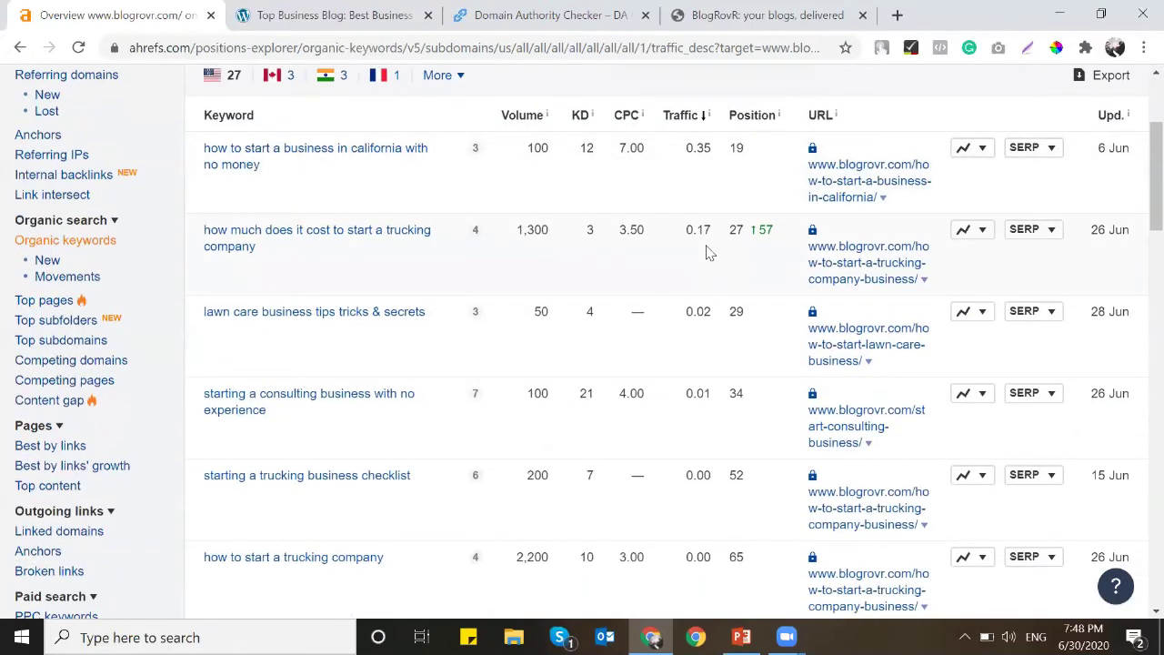
scroll(709, 253, down, 1)
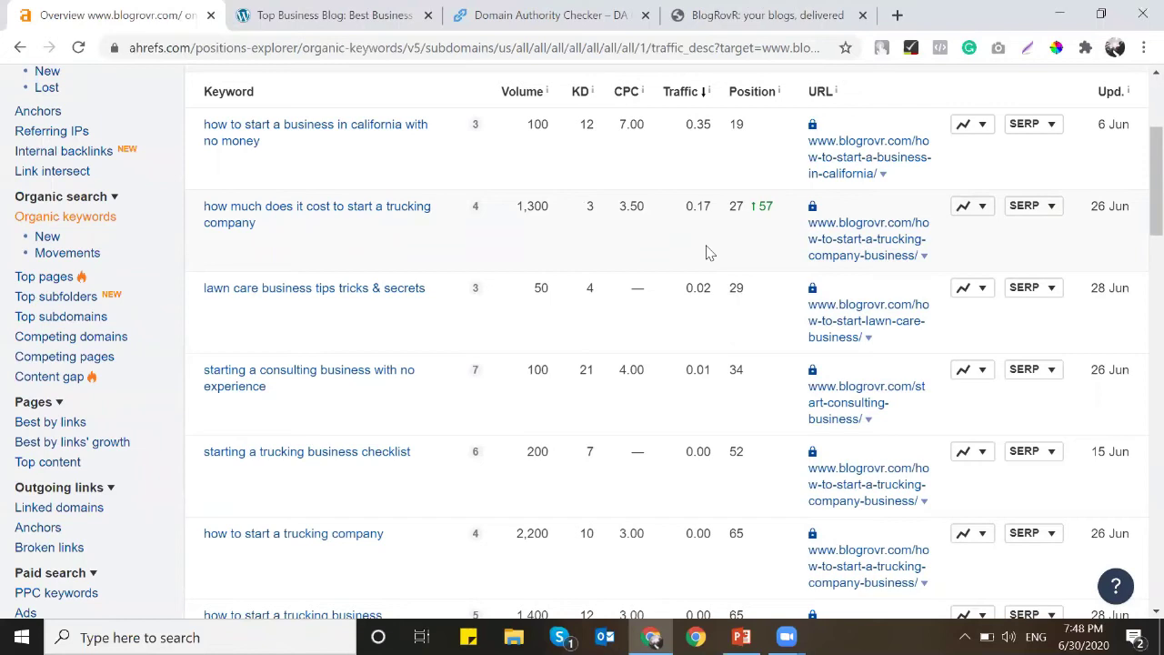
scroll(709, 253, down, 1)
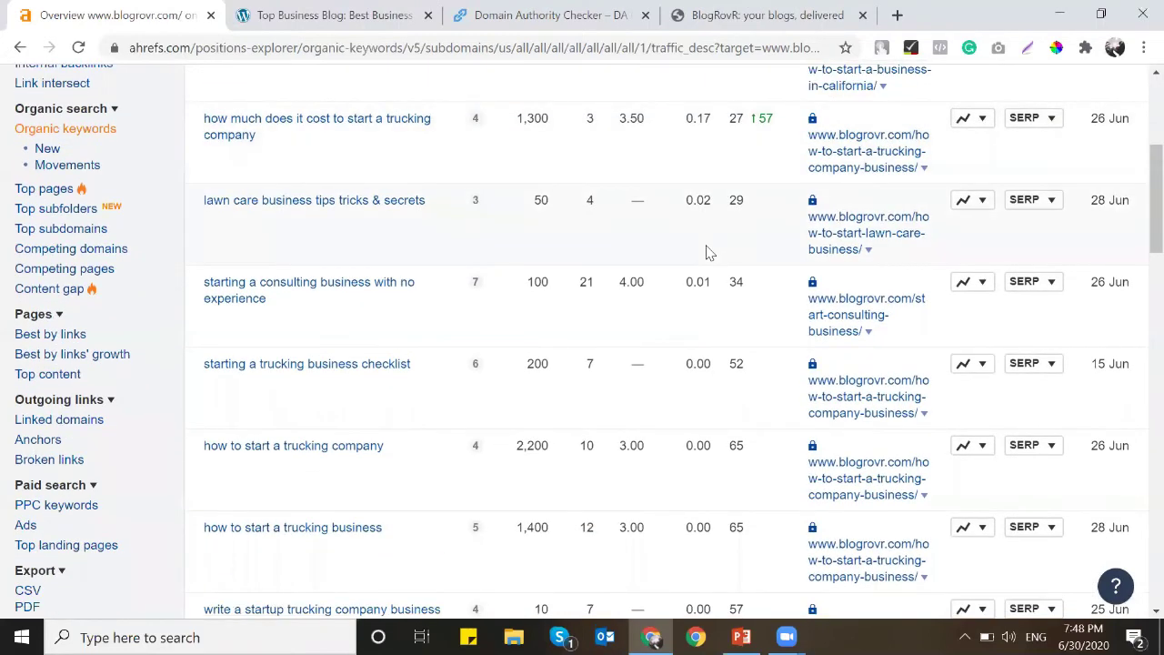
scroll(709, 253, down, 1)
scroll(710, 252, down, 1)
scroll(709, 253, down, 1)
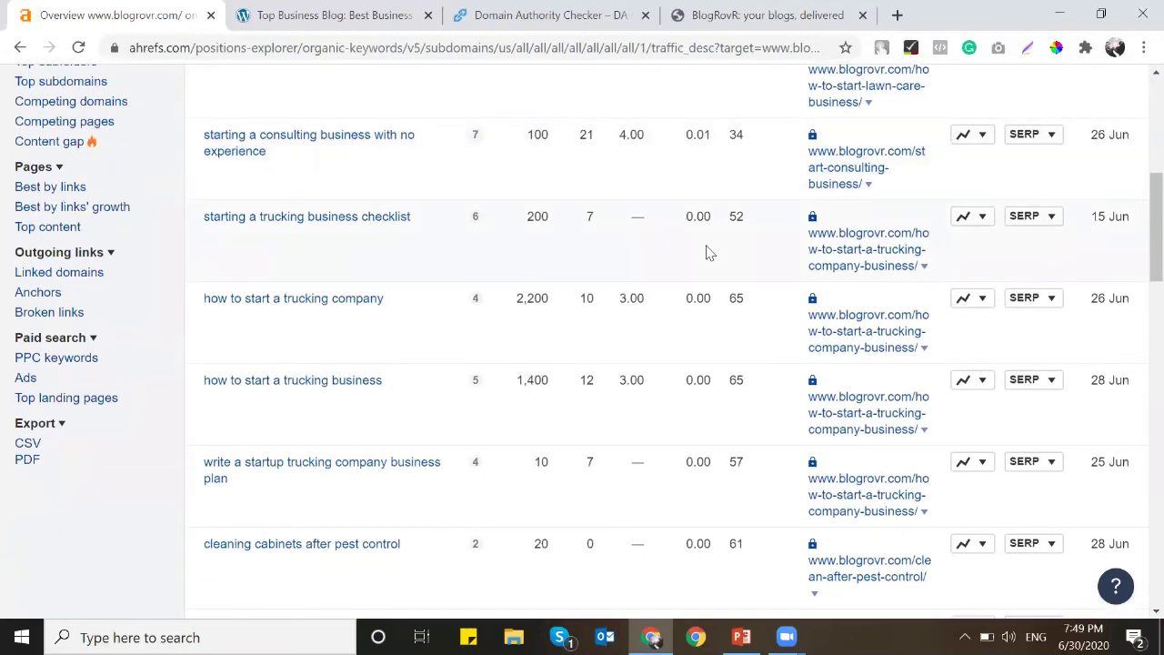
scroll(710, 252, up, 1)
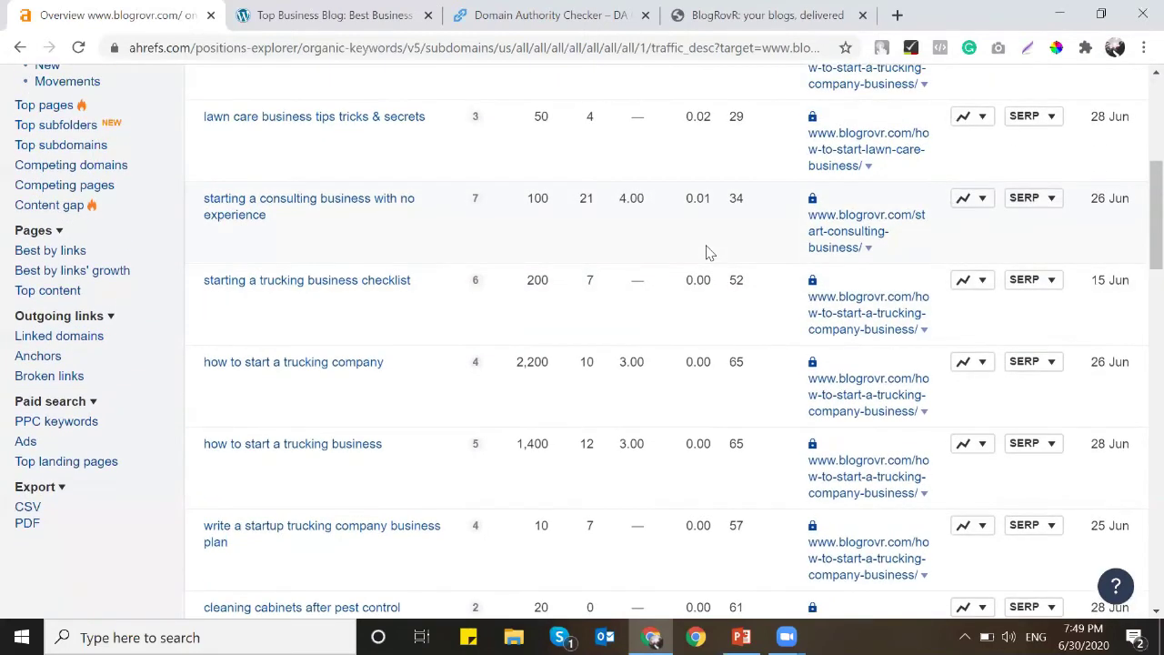
scroll(709, 252, up, 1)
scroll(709, 253, up, 3)
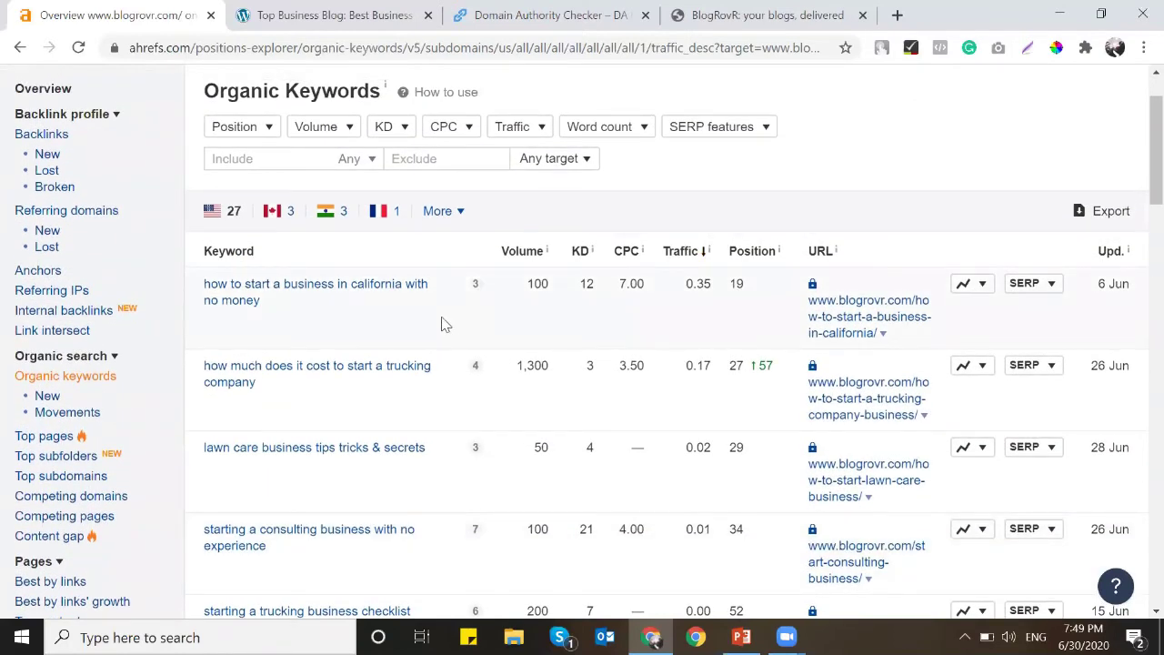
Open entrepreneurstoolkit.org in a new tab to the right of the blogrovr.com tab
click(270, 13)
right_click(275, 6)
click(299, 14)
text(ente)
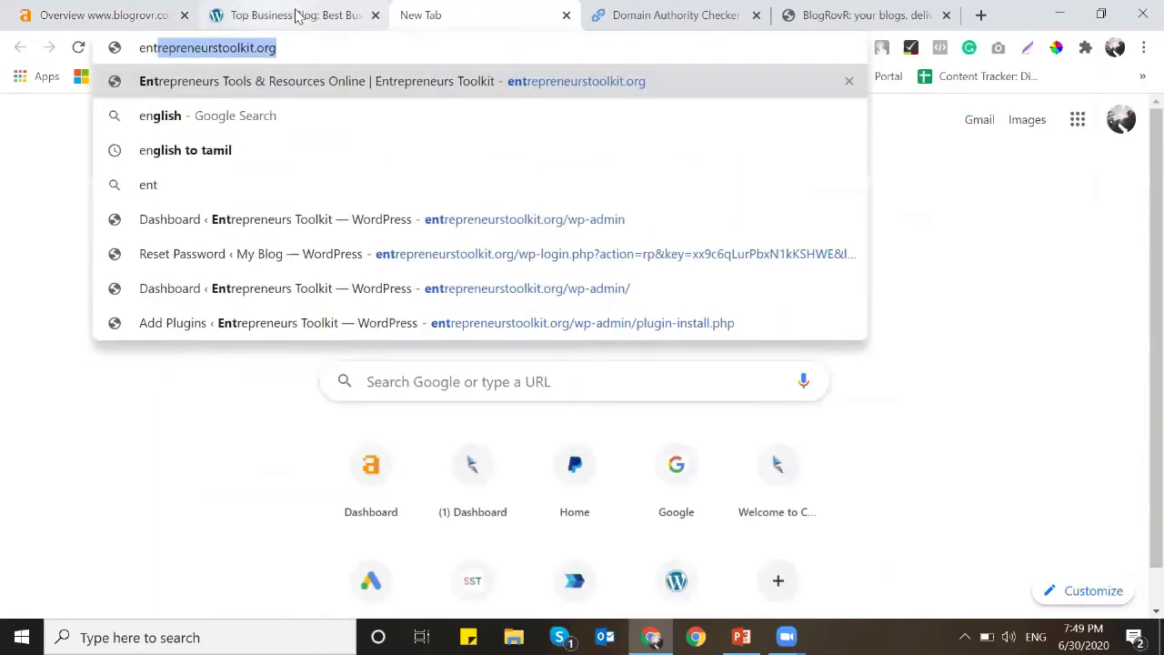
key(BackSpace)
key(Down)
key(Down)
key(Down)
key(Down)
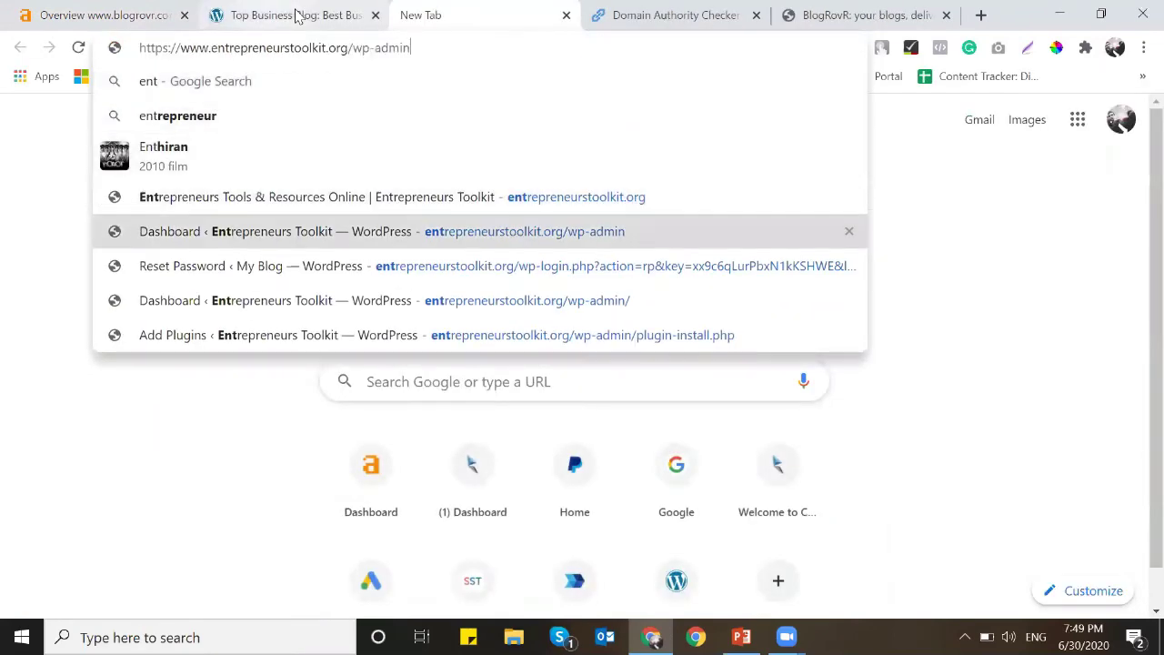
key(Return)
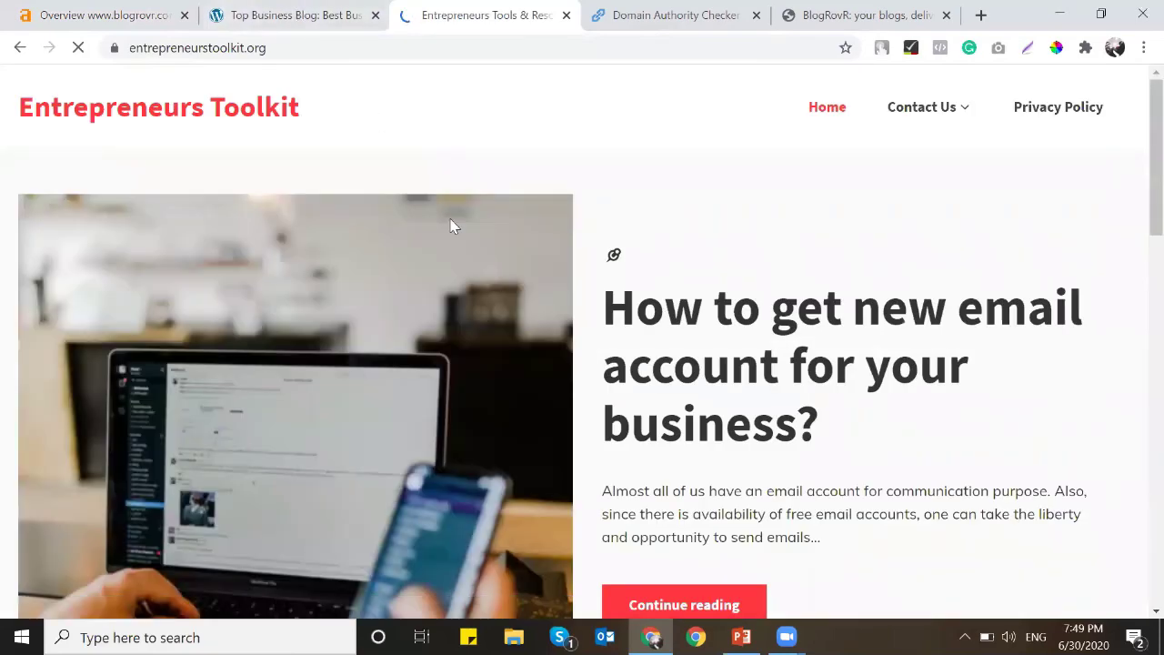
Skim the Entrepreneurs Toolkit site and compare it with the blogrovr.com blog
scroll(452, 226, down, 15)
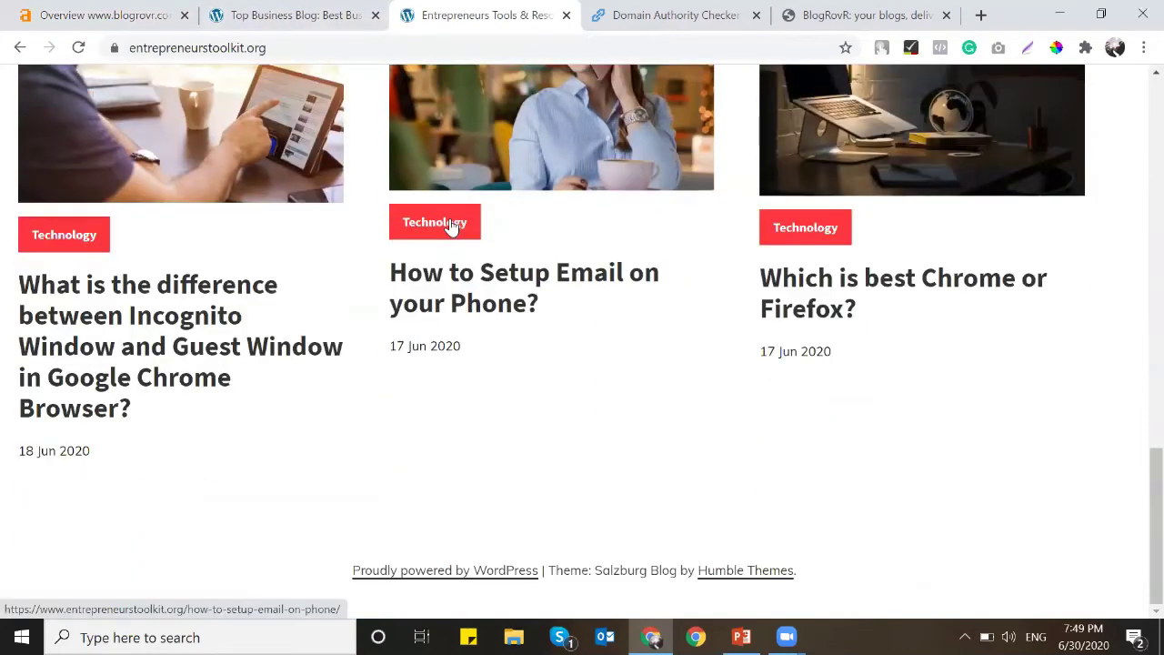
scroll(452, 226, up, 13)
scroll(451, 226, up, 3)
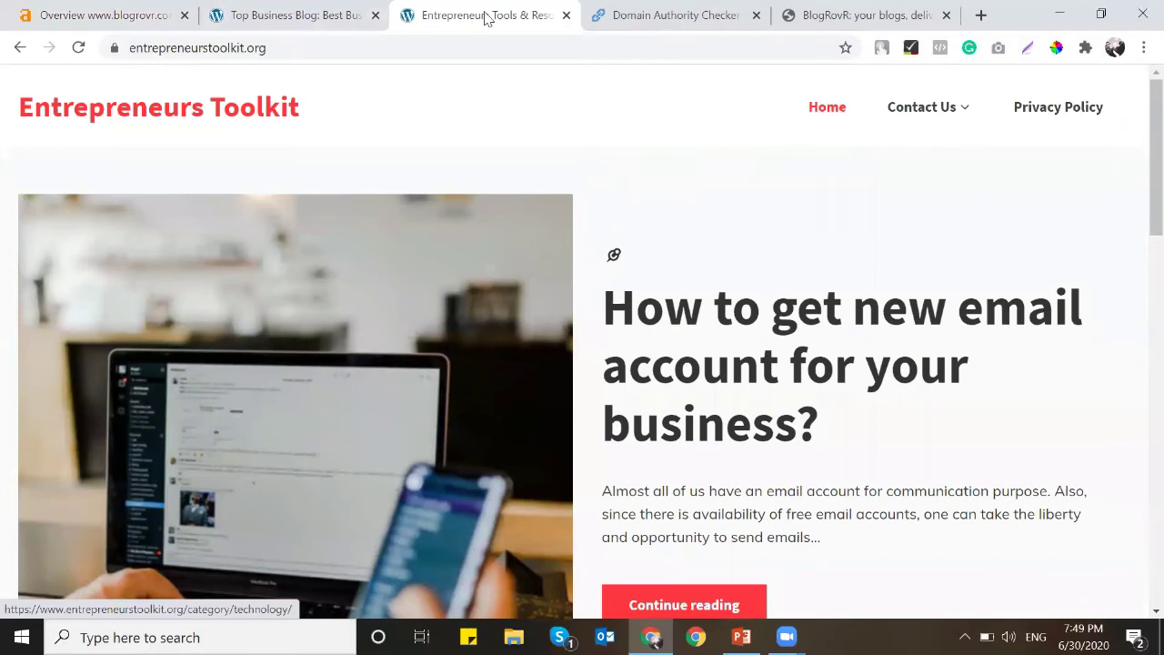
click(347, 11)
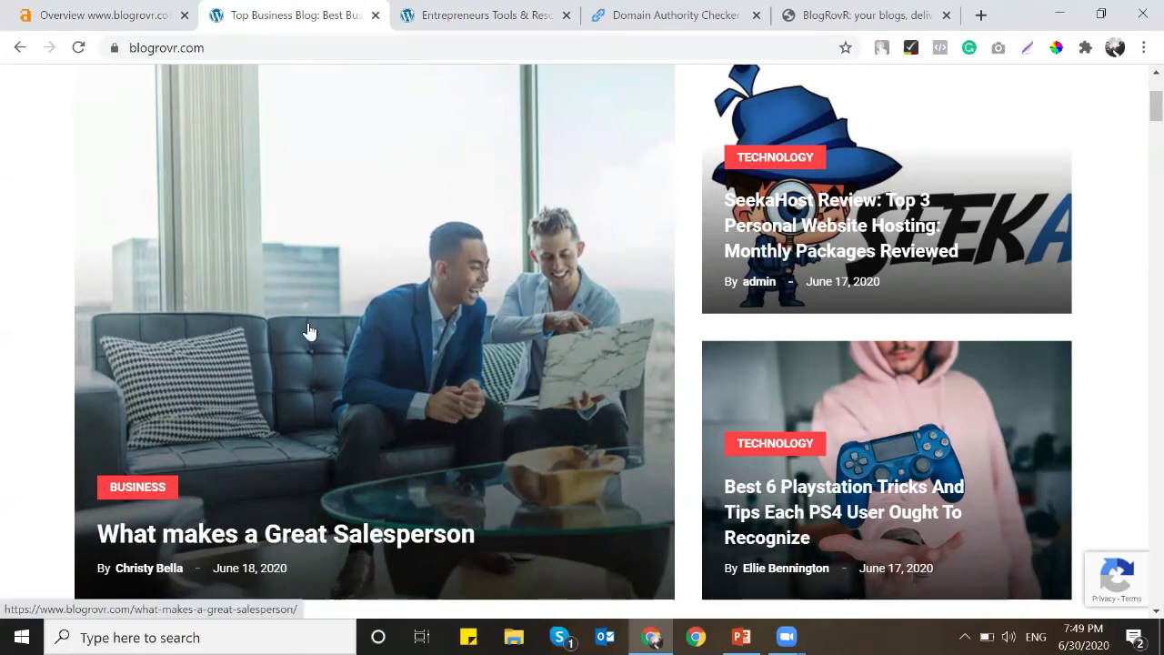
scroll(309, 331, up, 2)
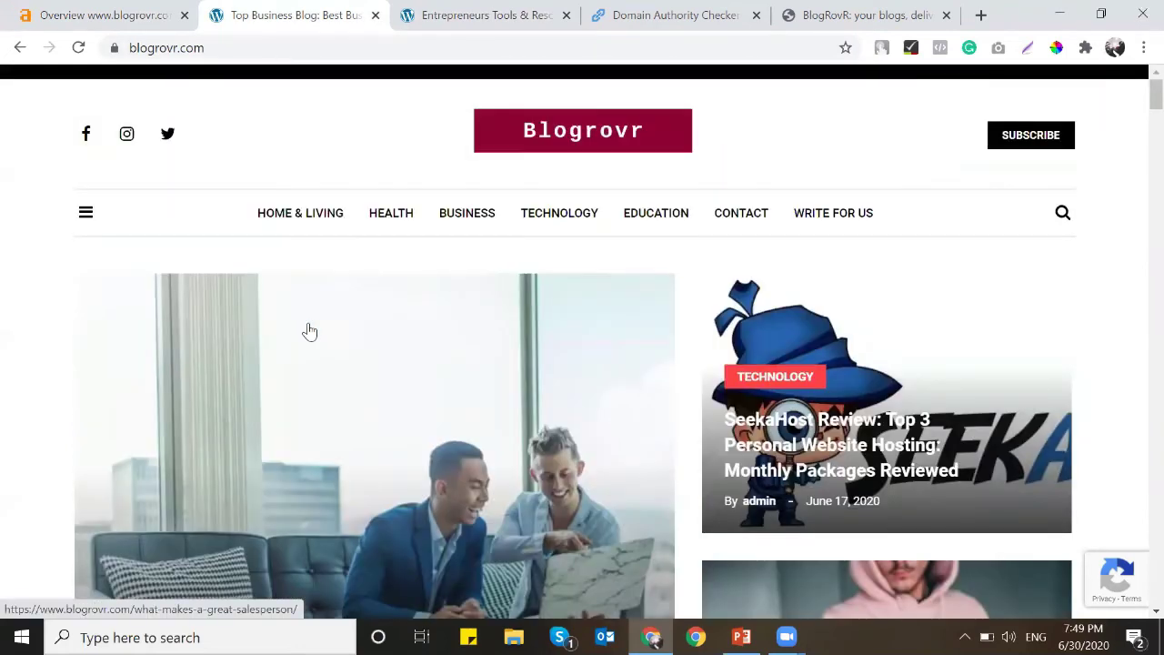
scroll(309, 331, down, 10)
click(470, 9)
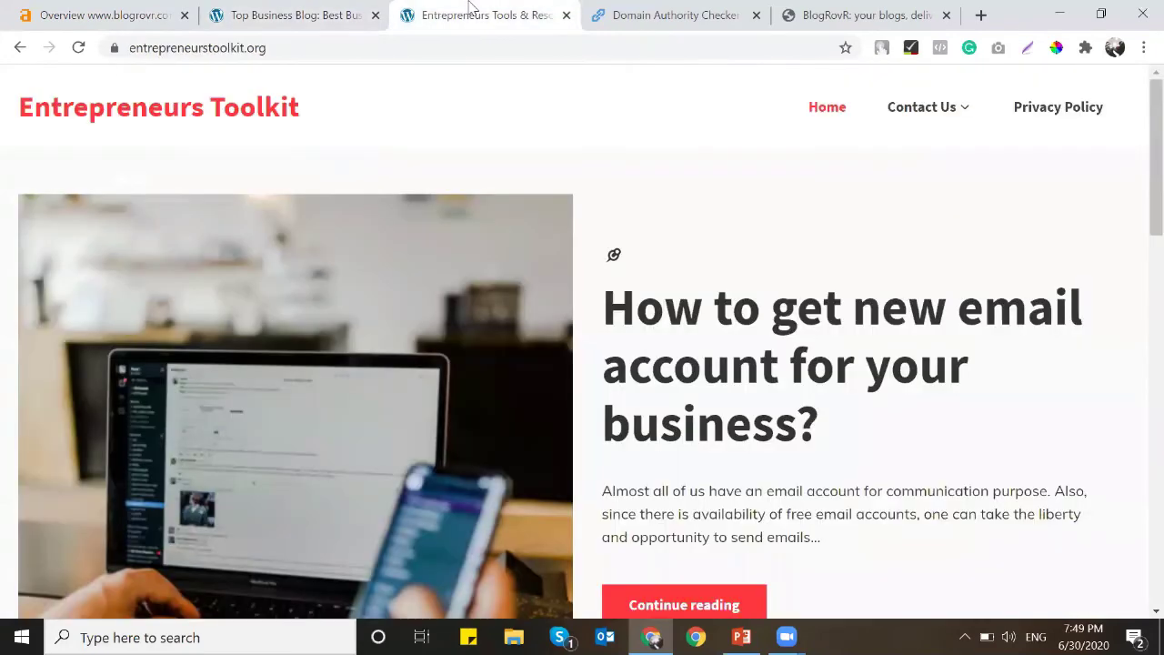
Recheck the blogrovr.com blog, then return to the Ahrefs Organic Keywords report (27 US keywords)
click(291, 9)
scroll(257, 263, down, 2)
scroll(258, 263, down, 20)
scroll(258, 263, up, 16)
scroll(257, 262, up, 15)
click(77, 9)
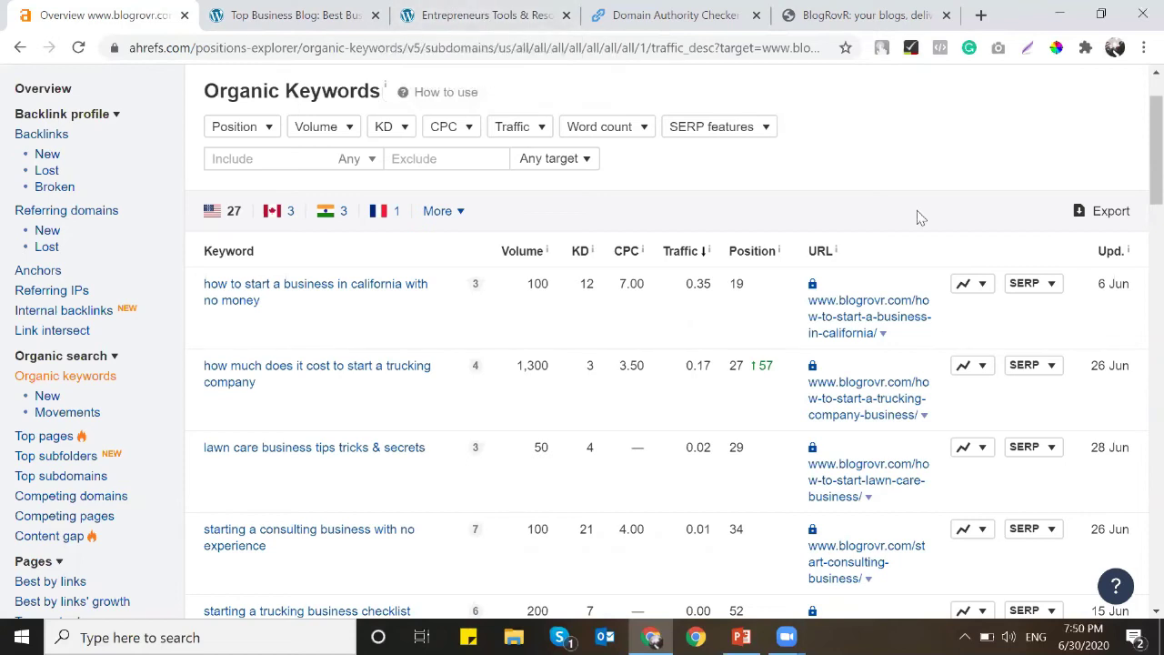
scroll(918, 216, up, 1)
scroll(918, 216, down, 2)
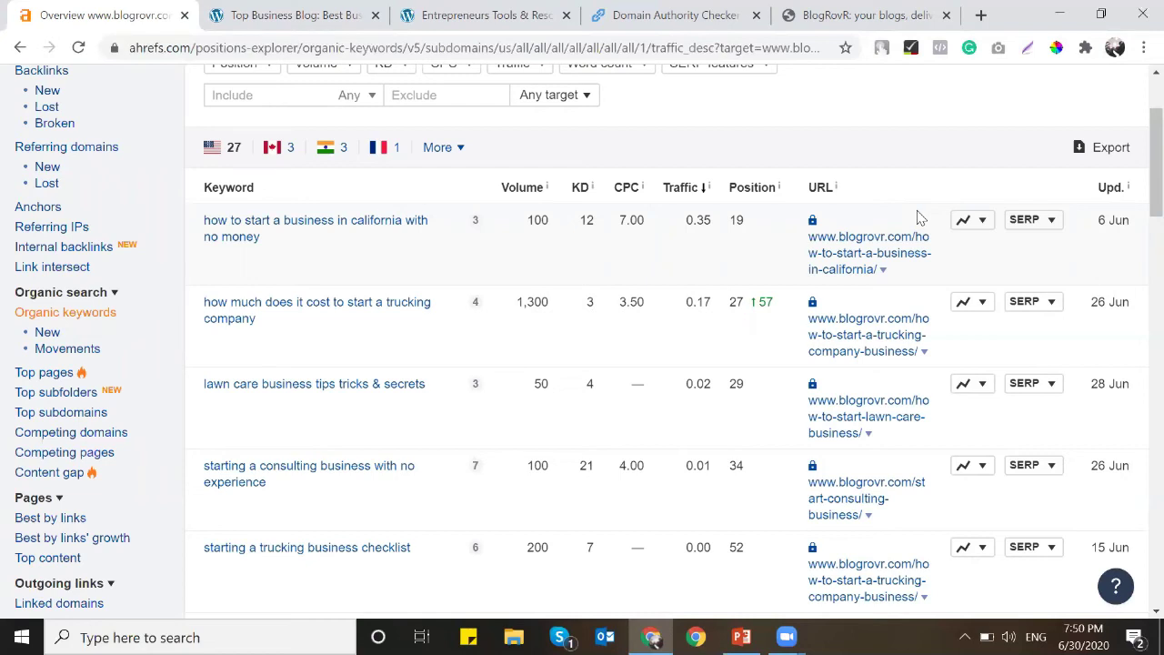
scroll(609, 248, up, 1)
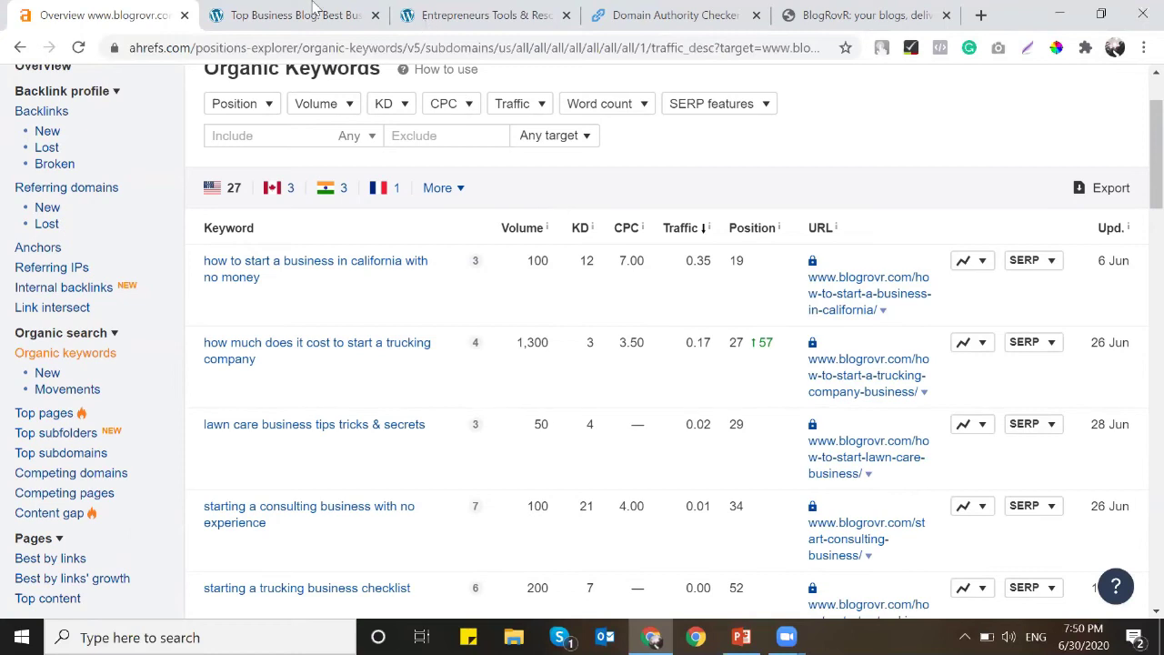
Scroll the live blogrovr.com homepage down to the June 23, 2020 consulting-business post
click(300, 11)
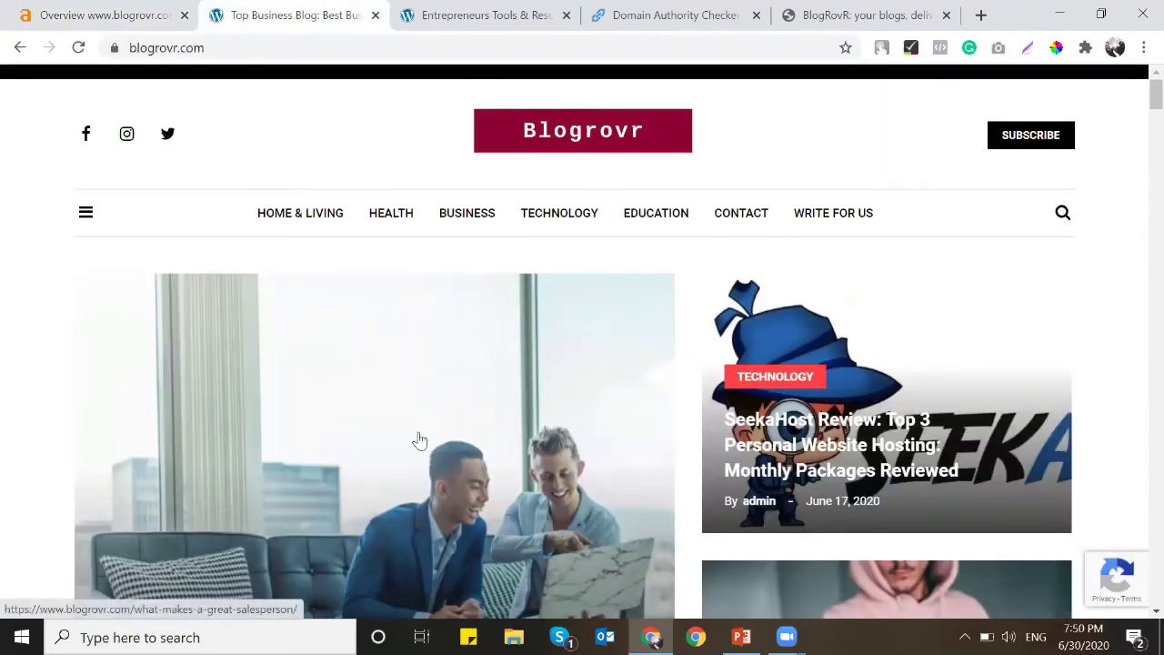
scroll(423, 430, down, 3)
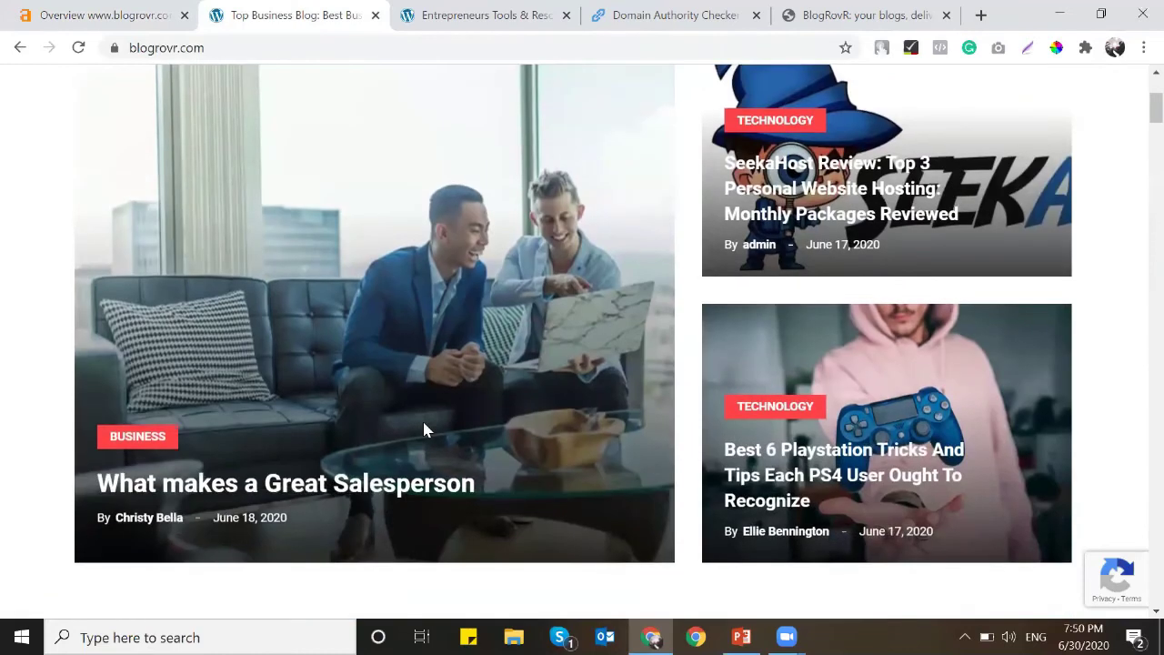
scroll(423, 430, up, 2)
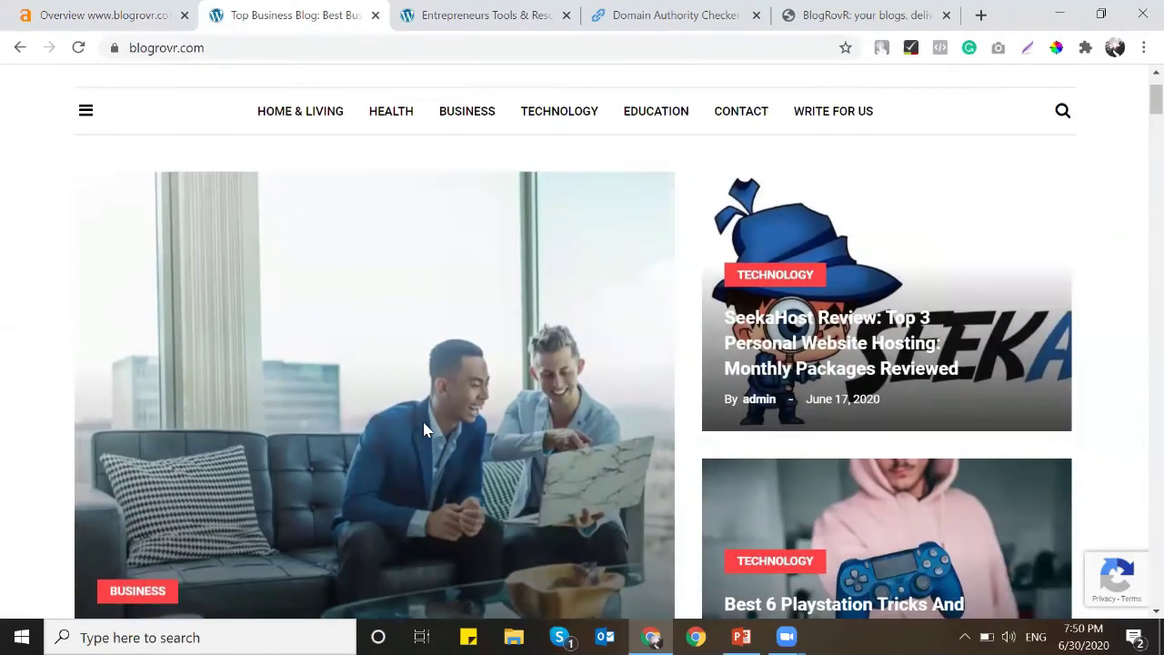
scroll(423, 430, down, 1)
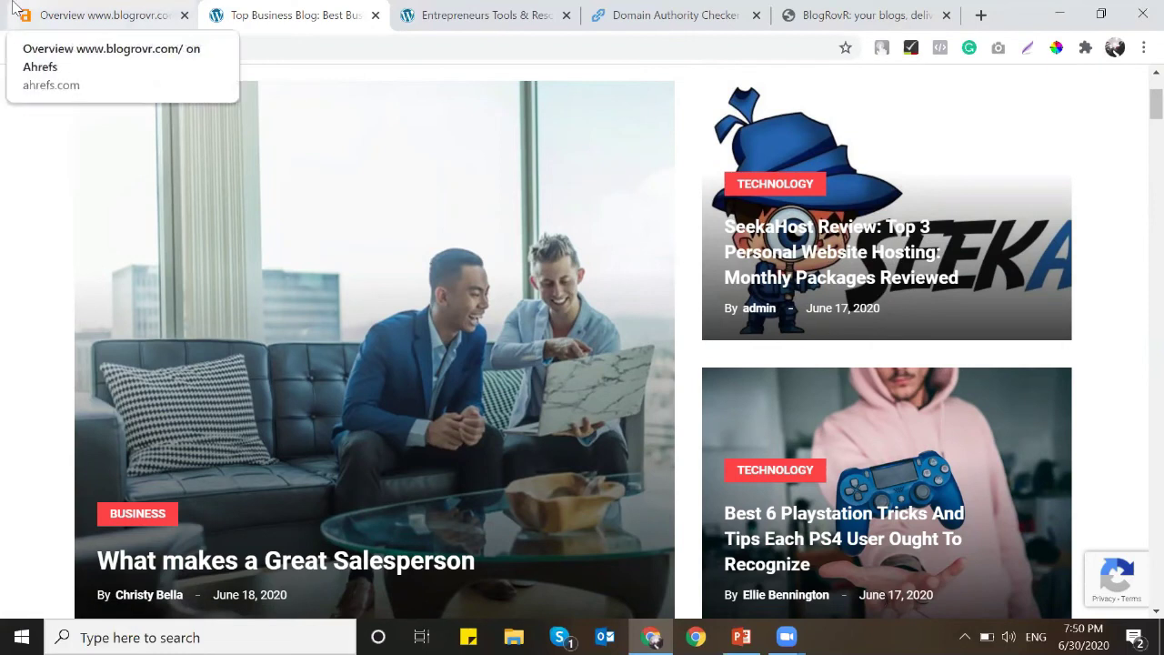
scroll(358, 341, down, 4)
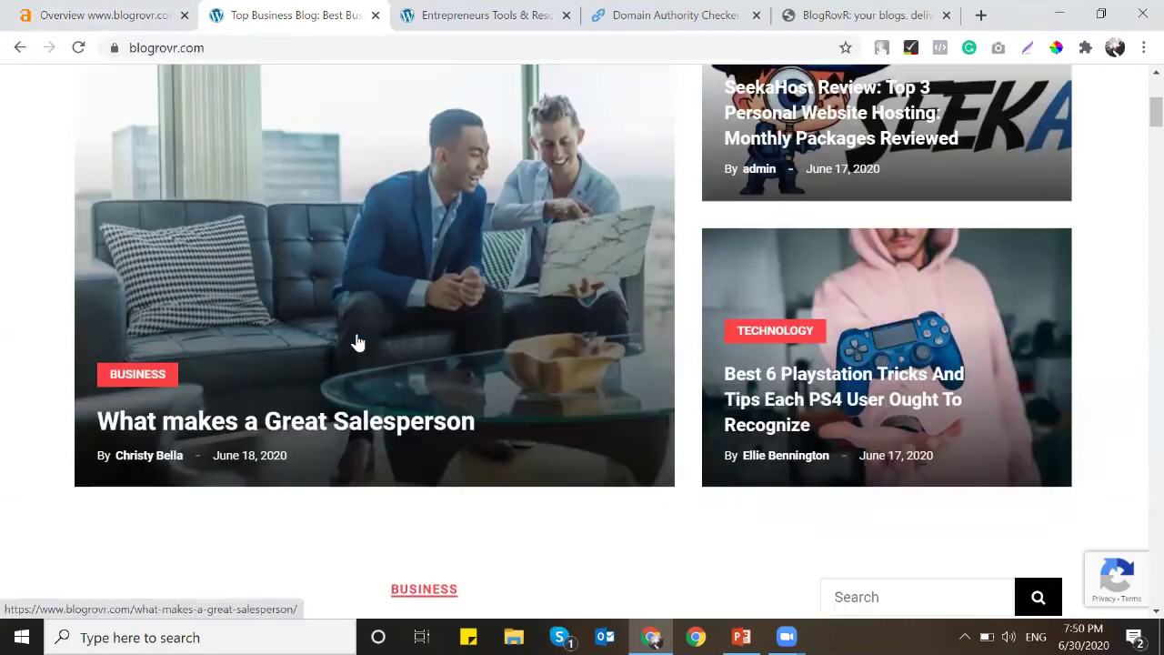
scroll(358, 342, down, 2)
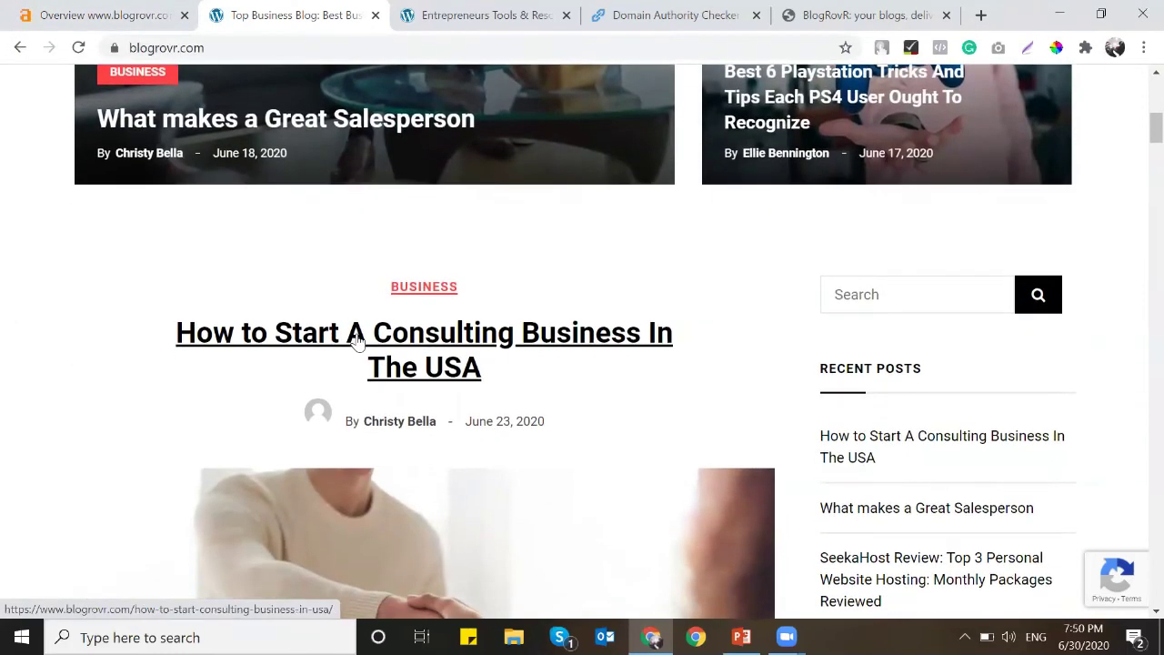
scroll(358, 342, up, 1)
scroll(358, 342, up, 4)
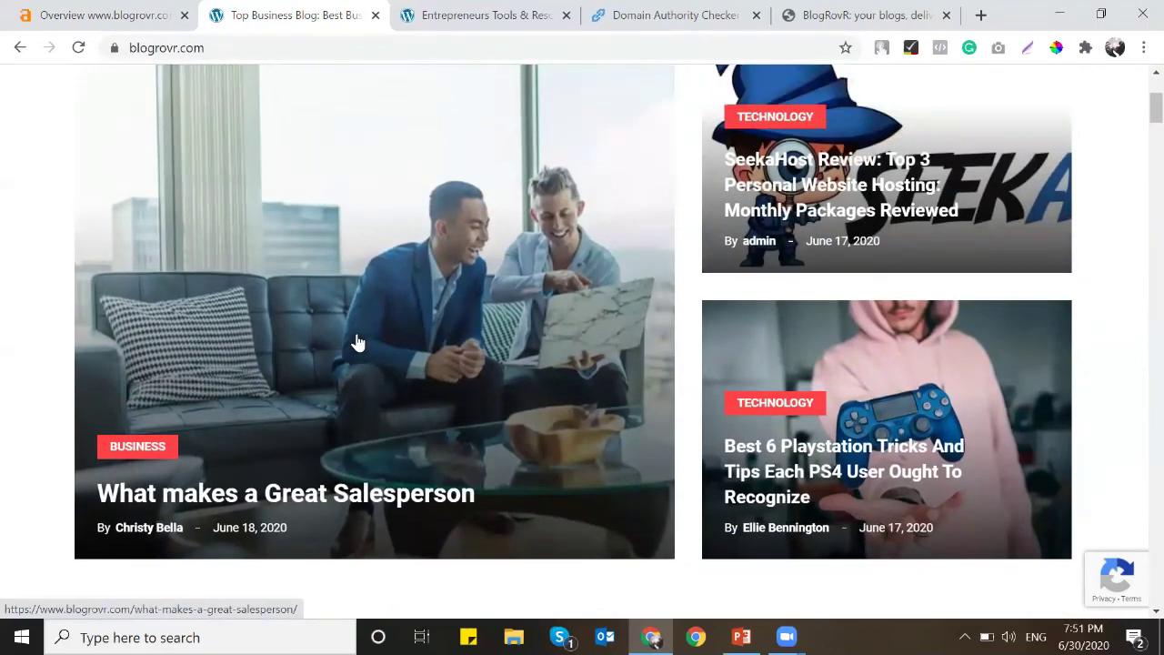
scroll(359, 342, down, 1)
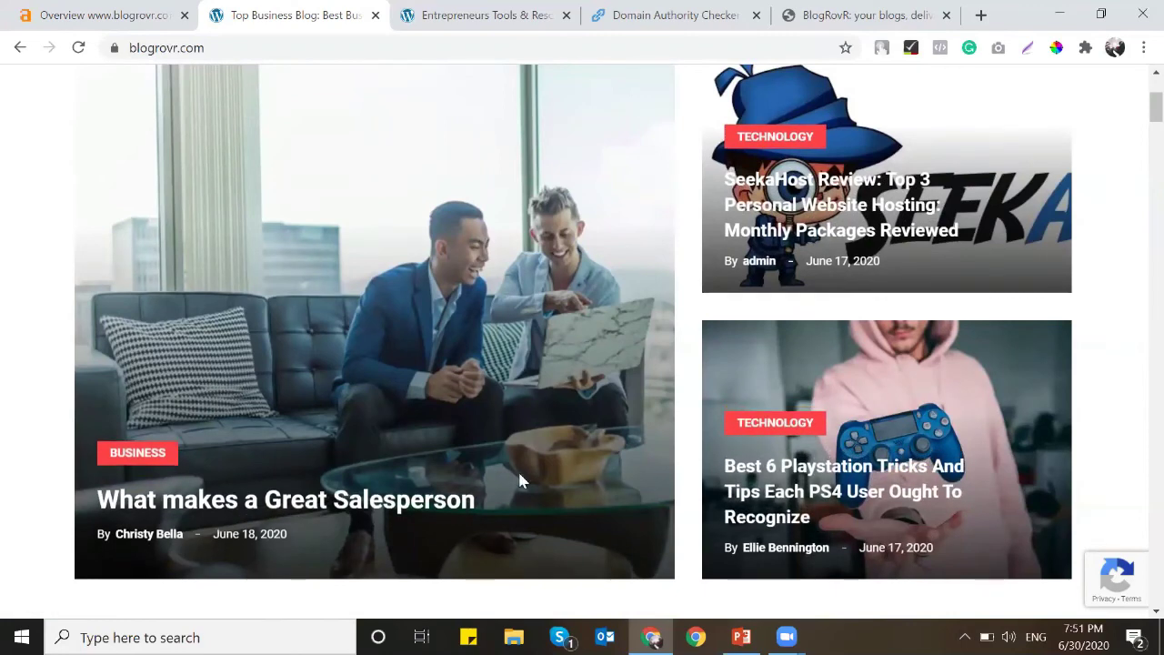
scroll(474, 487, down, 5)
scroll(475, 488, down, 4)
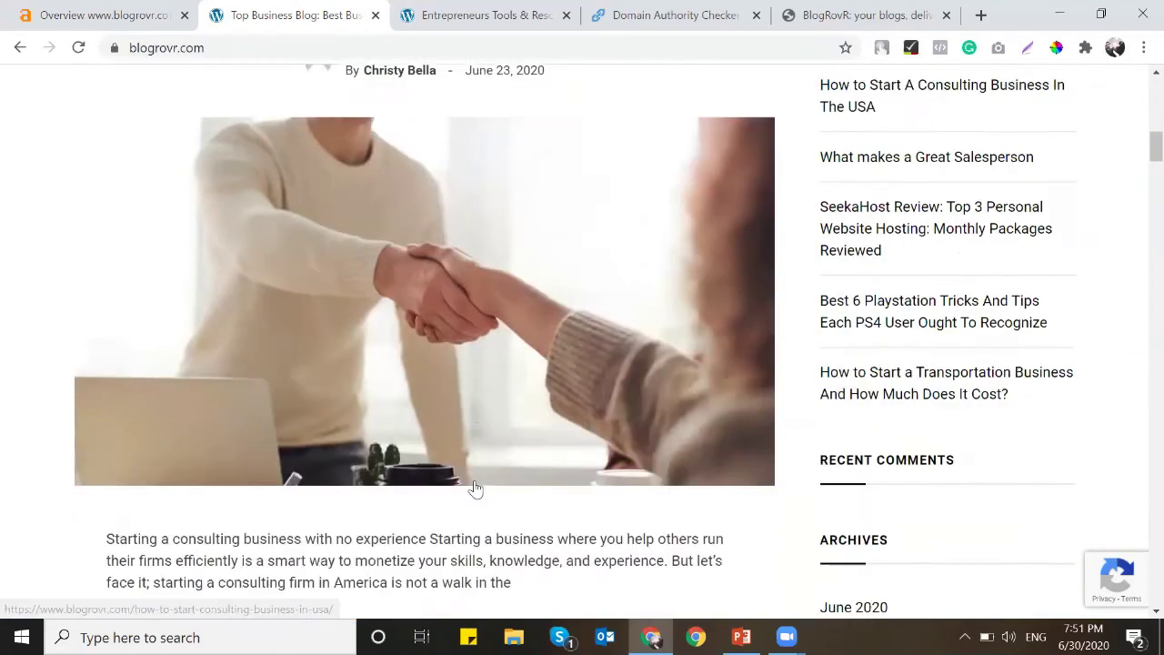
scroll(473, 486, up, 3)
Open and skim the How to Start A Consulting Business In The USA article
click(448, 276)
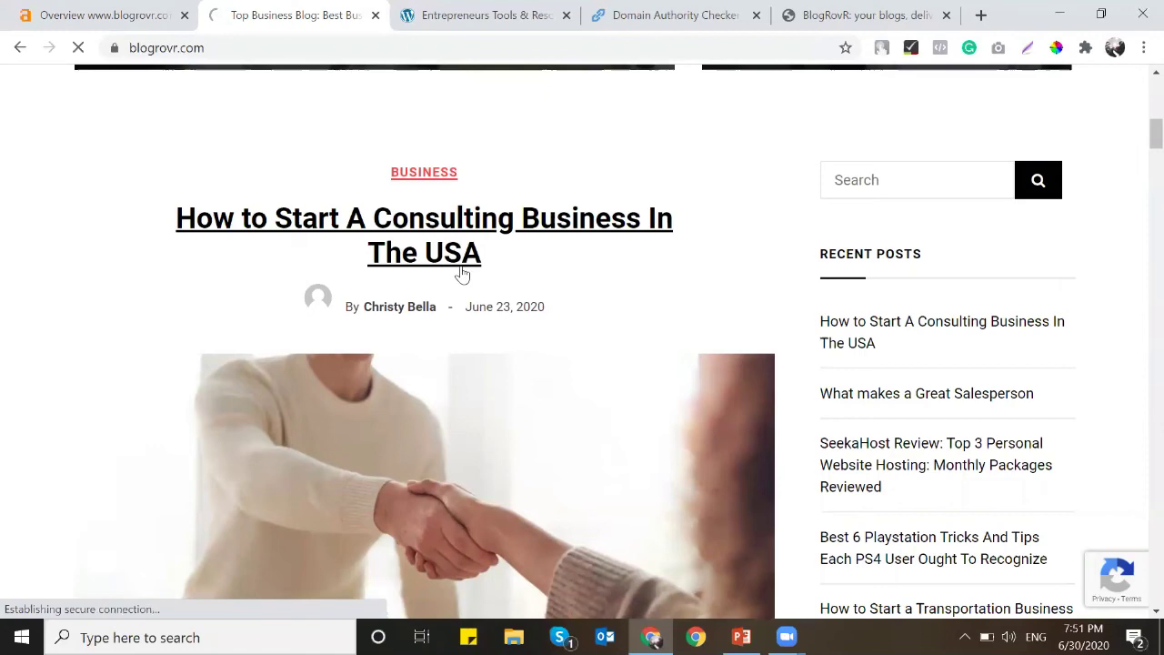
scroll(958, 411, down, 10)
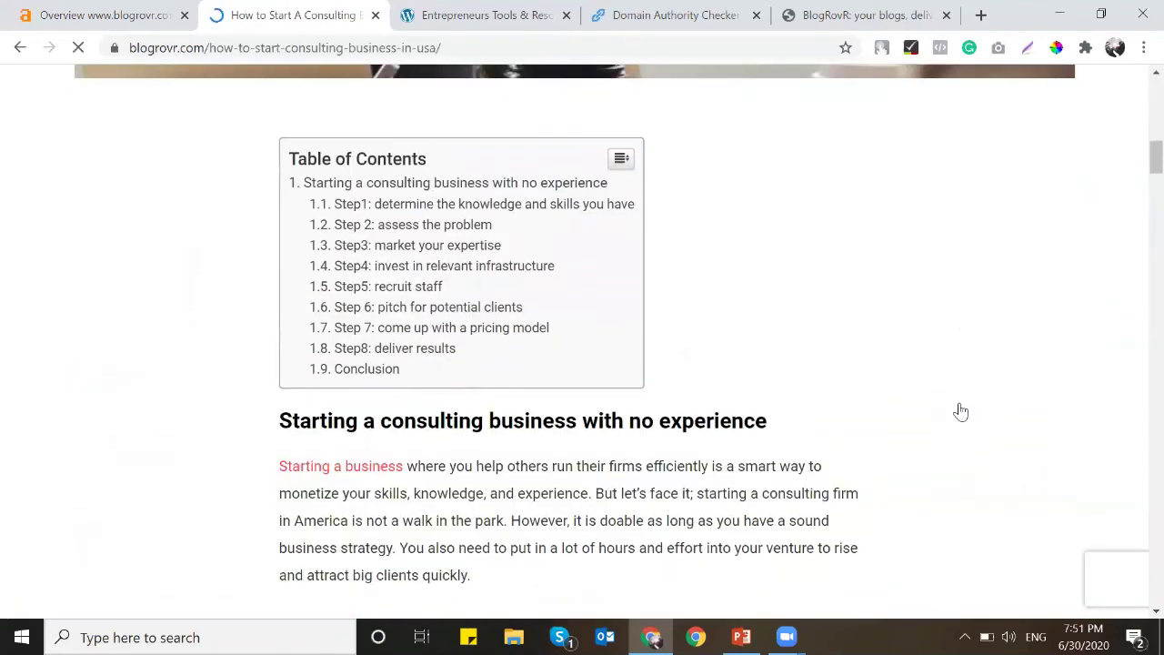
scroll(960, 411, down, 10)
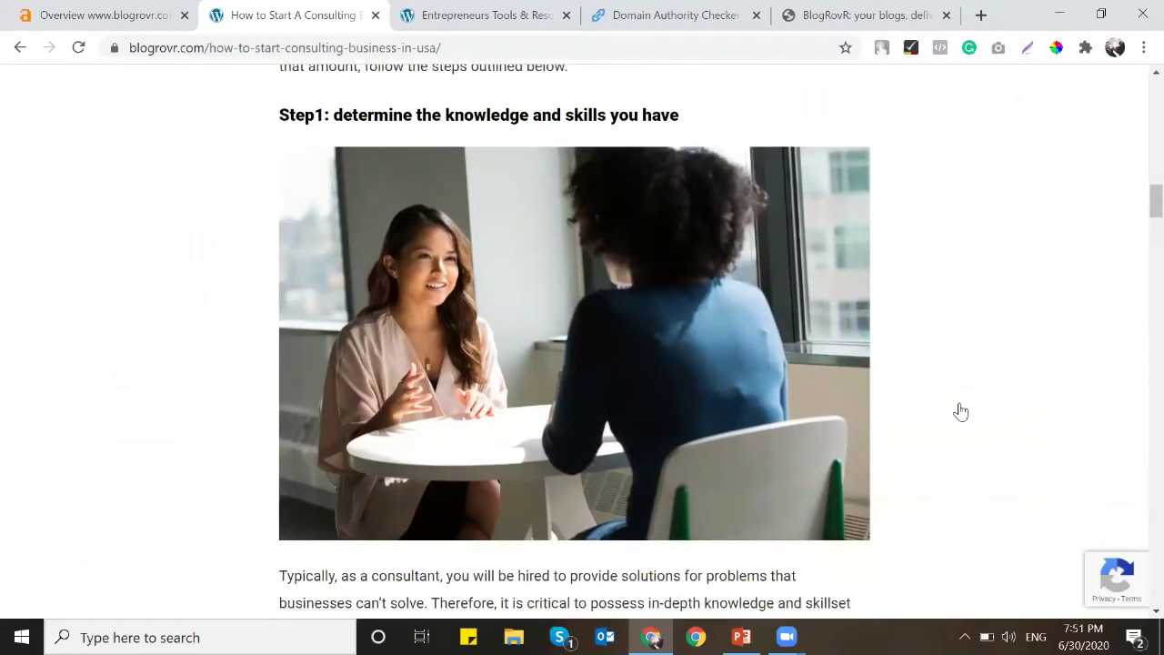
scroll(960, 411, down, 11)
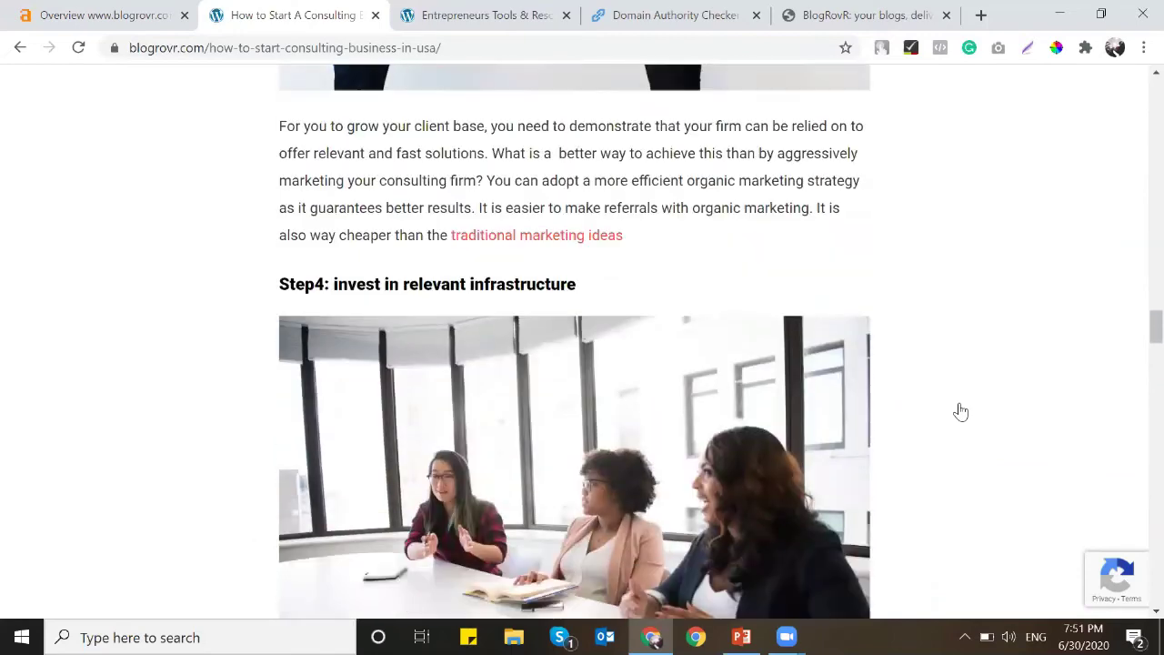
scroll(960, 411, down, 10)
scroll(960, 411, up, 20)
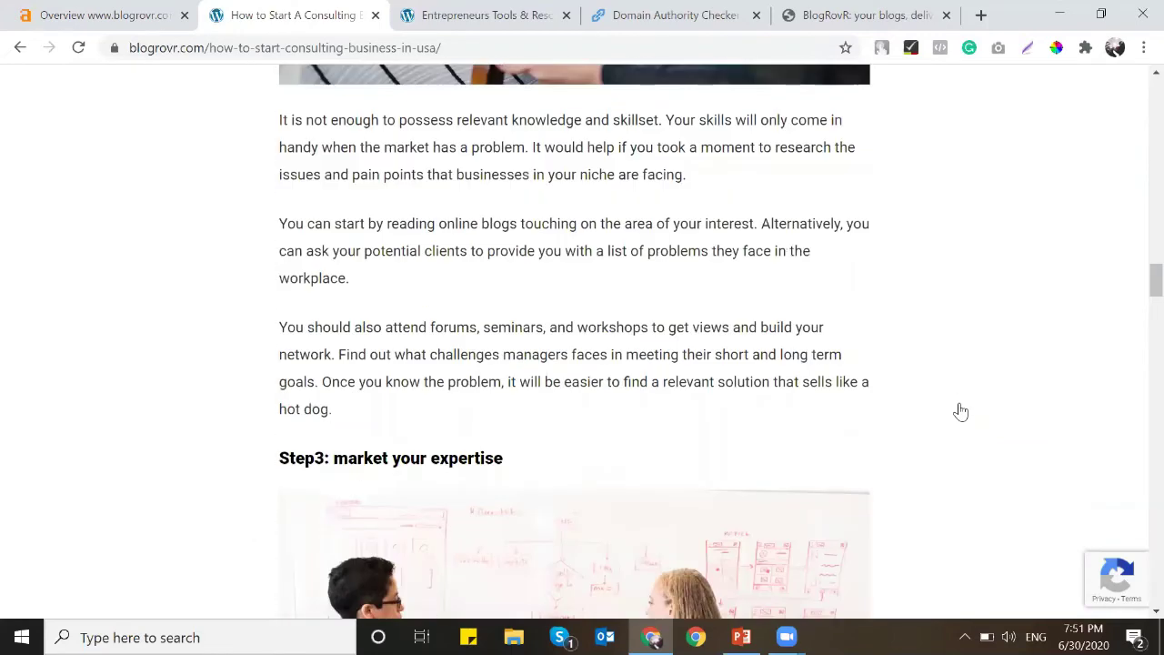
scroll(960, 411, up, 15)
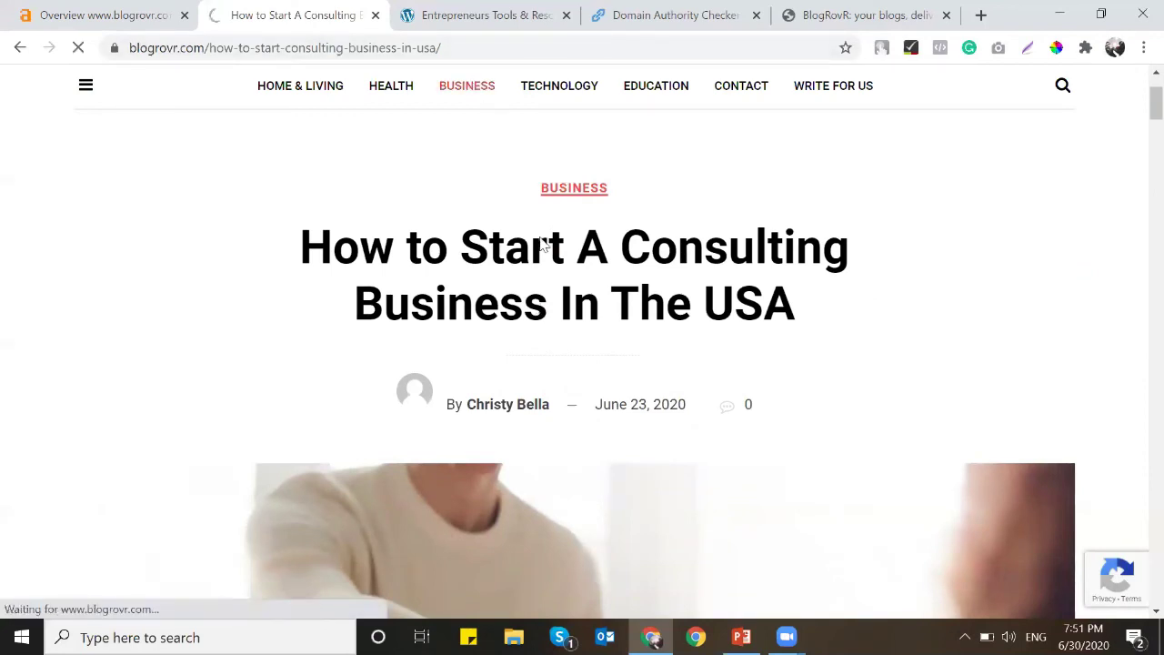
Scroll the Business category listing and open the trucking company post via READ MORE
scroll(540, 236, down, 8)
scroll(540, 237, down, 17)
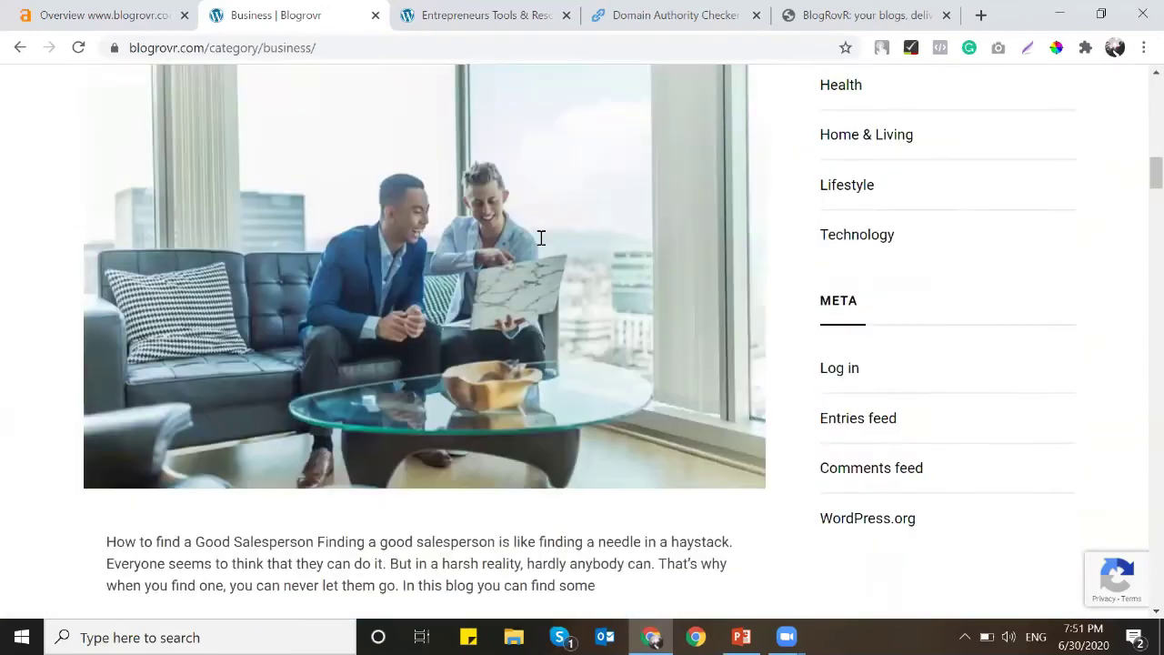
scroll(540, 237, down, 13)
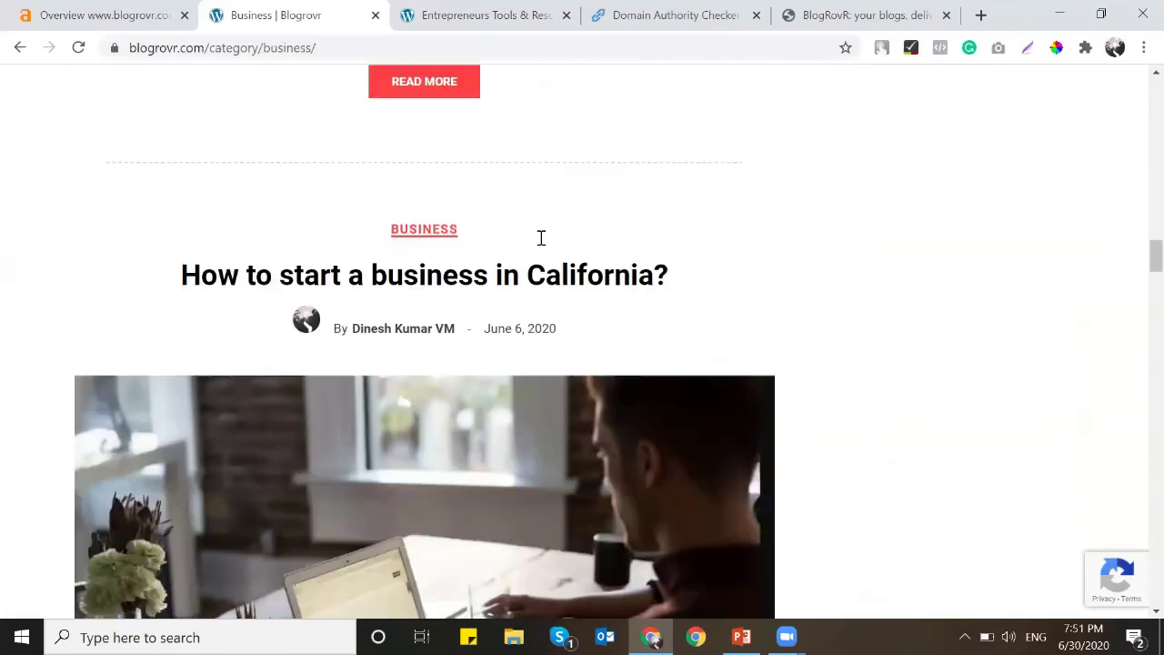
scroll(540, 236, down, 12)
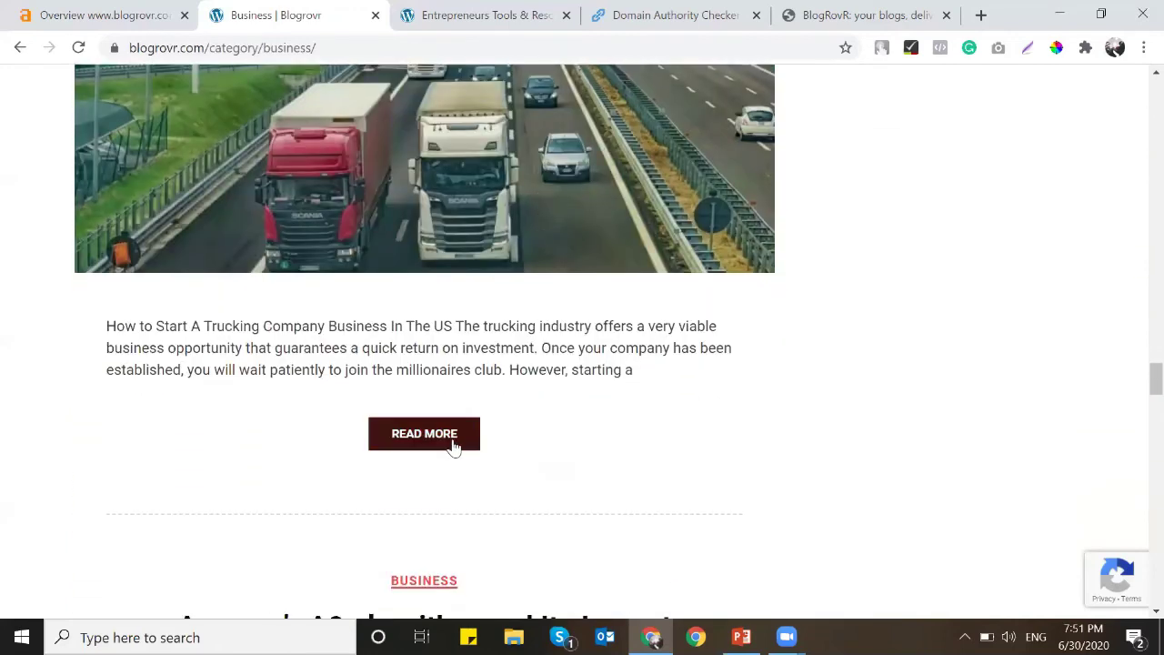
click(453, 446)
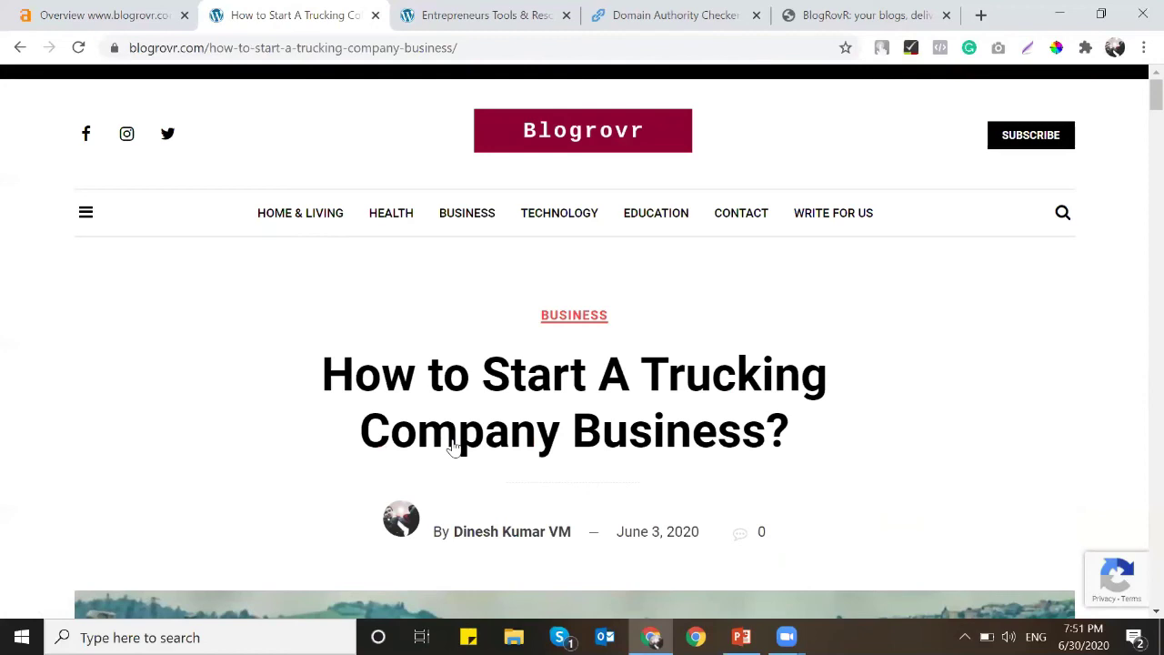
Check the Ahrefs keywords, then read down through the trucking company article
click(106, 11)
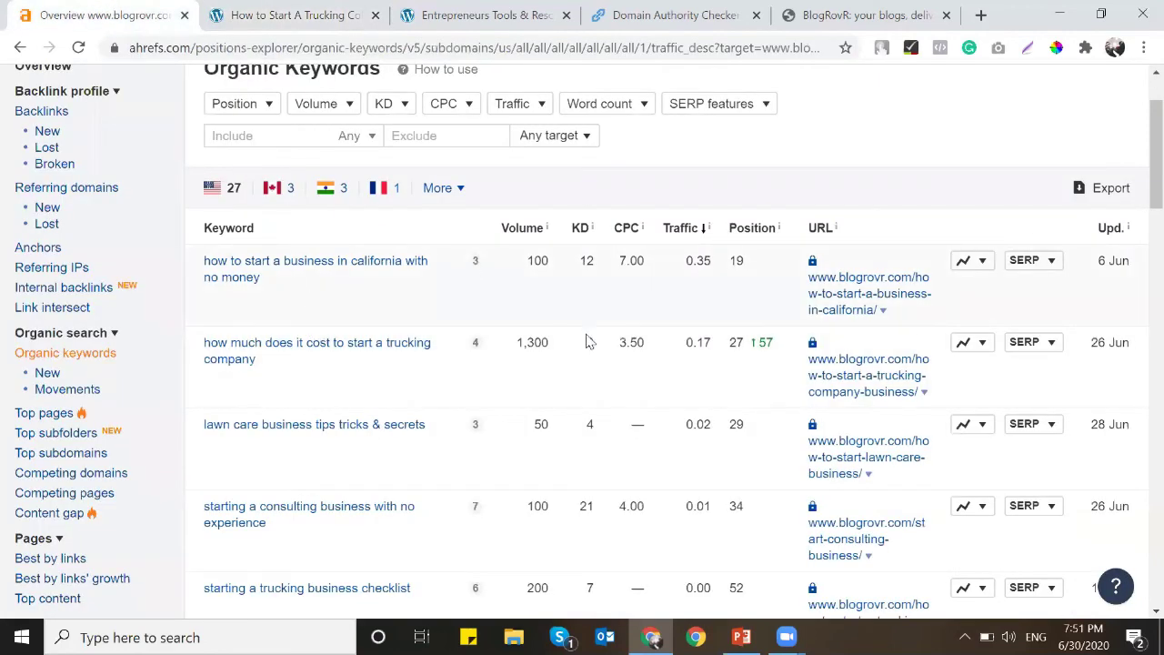
click(264, 15)
scroll(571, 506, down, 14)
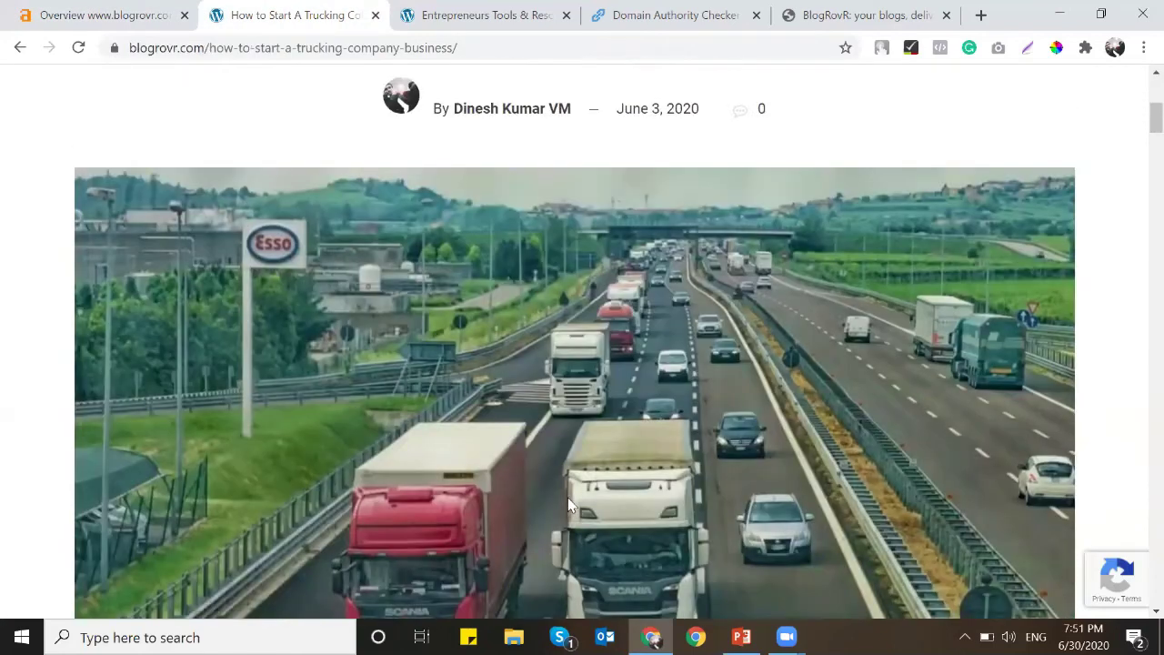
scroll(420, 208, up, 1)
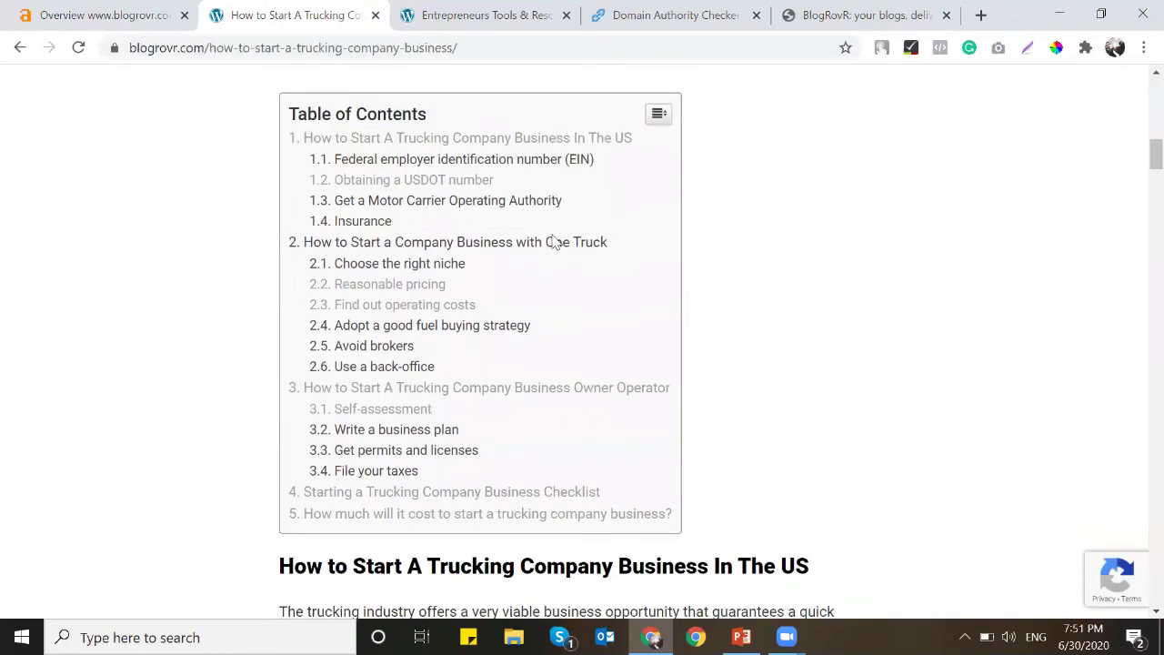
scroll(463, 332, down, 20)
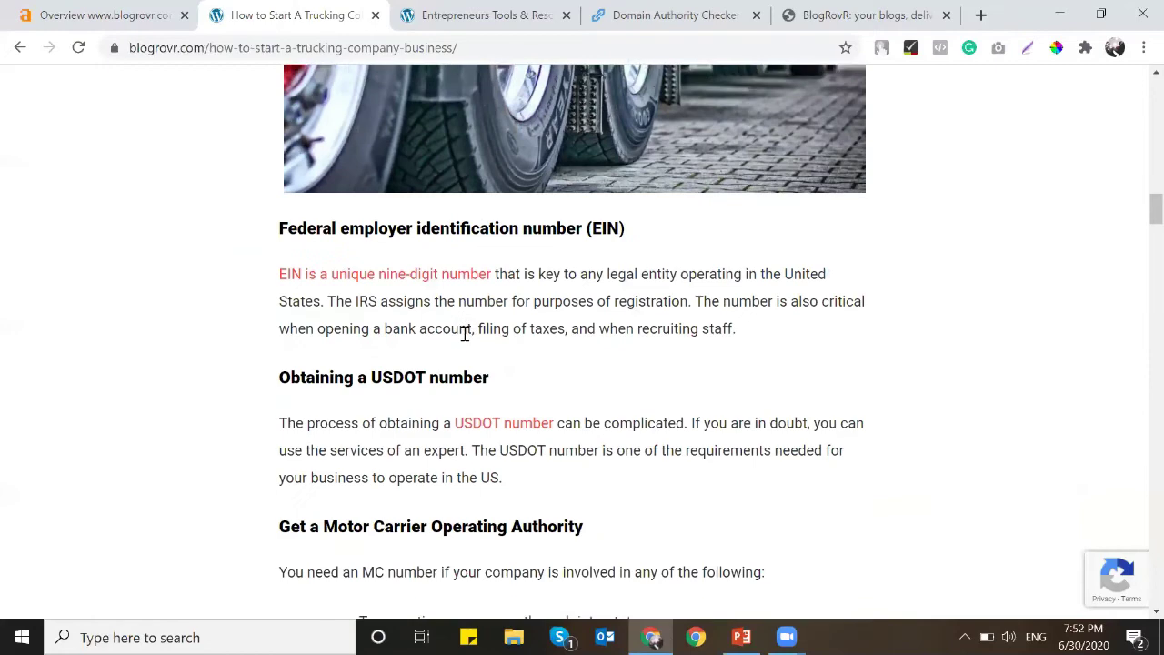
scroll(464, 337, down, 6)
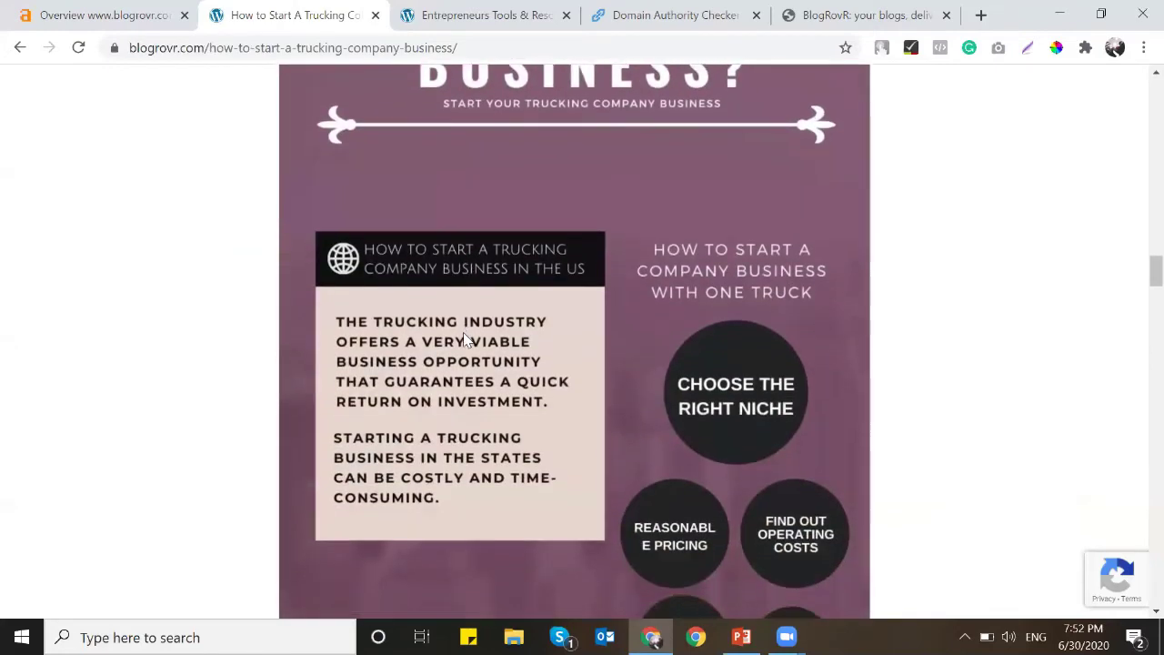
scroll(462, 337, down, 15)
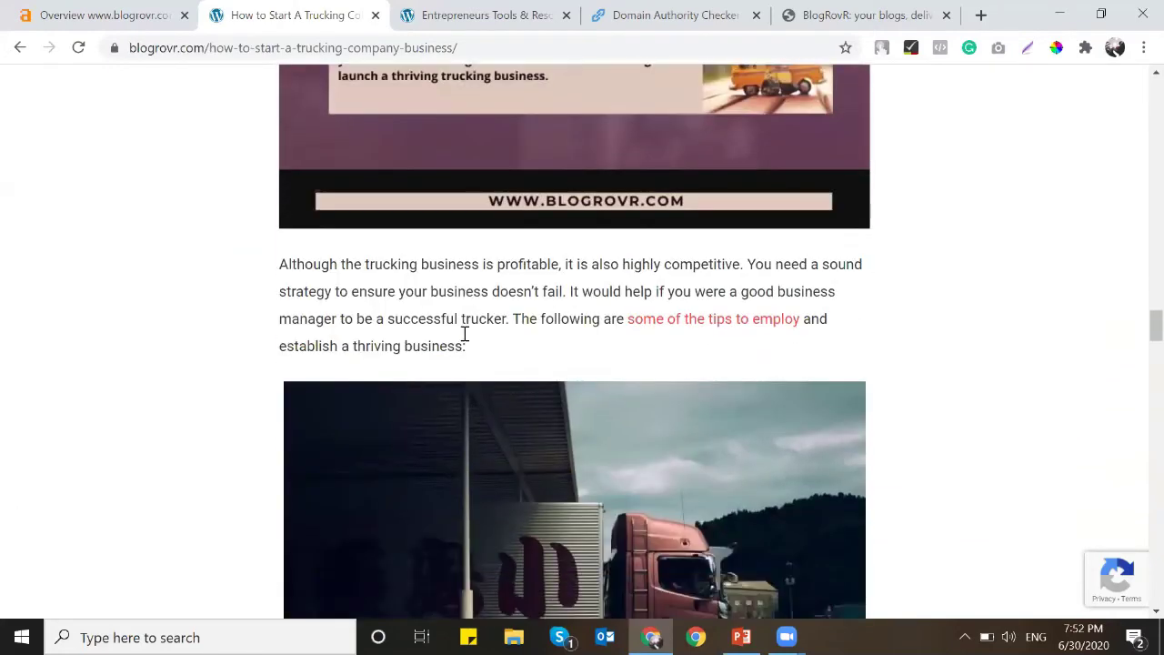
scroll(463, 333, down, 14)
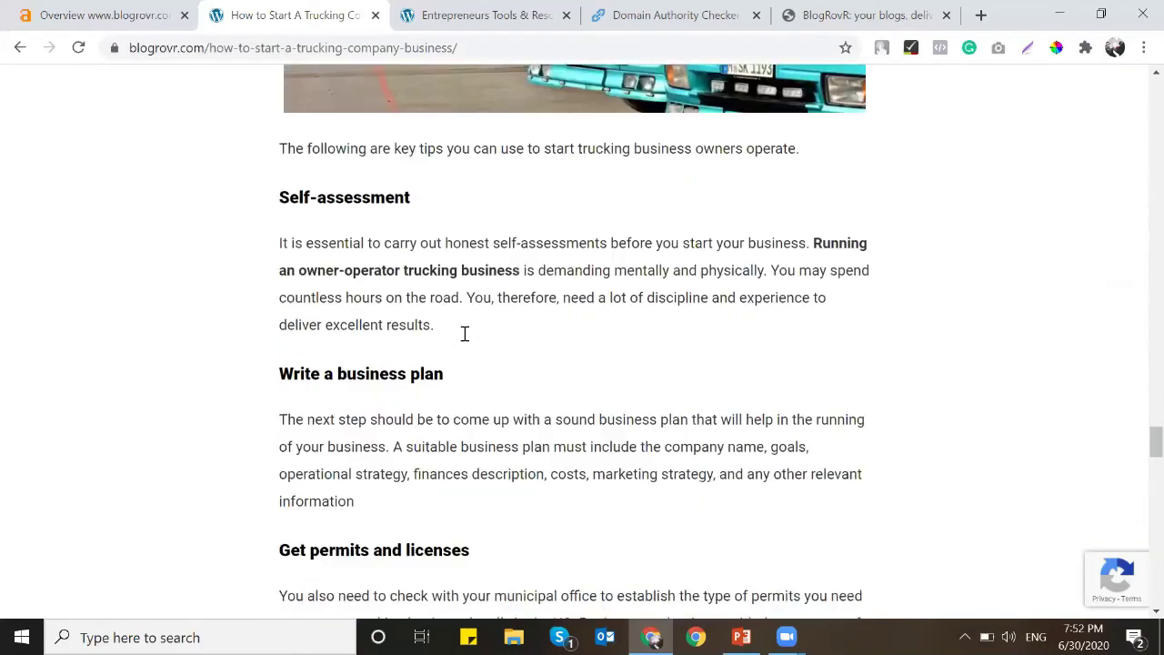
scroll(464, 334, down, 1)
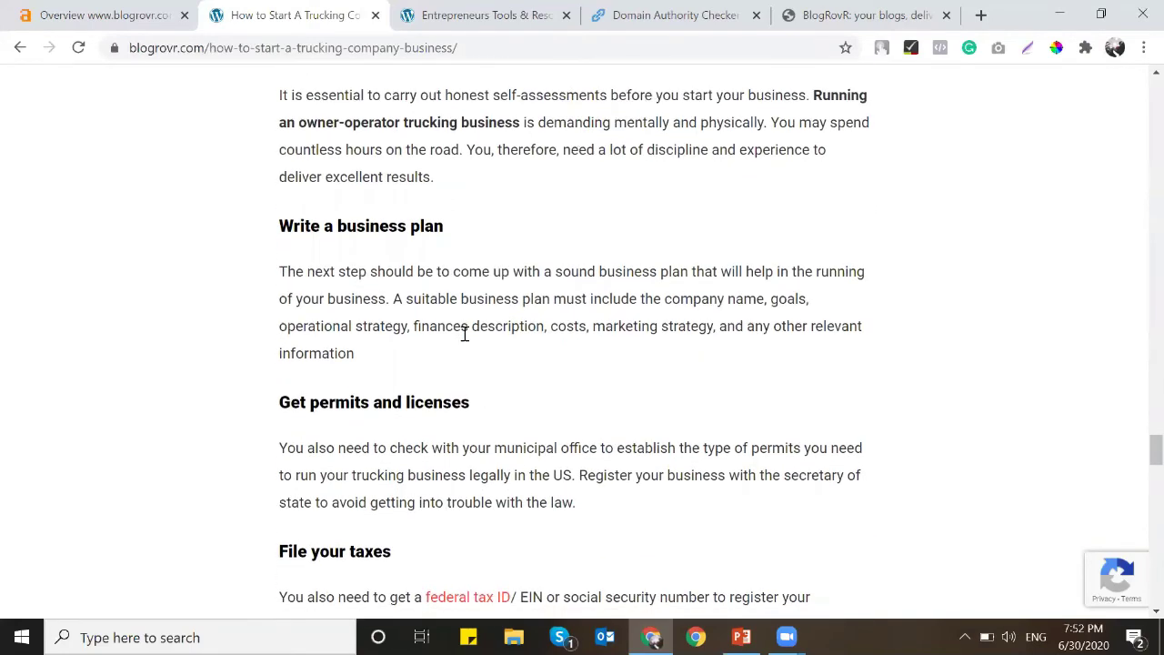
scroll(463, 334, down, 12)
Scroll back up to the top of the trucking company article
scroll(463, 333, up, 5)
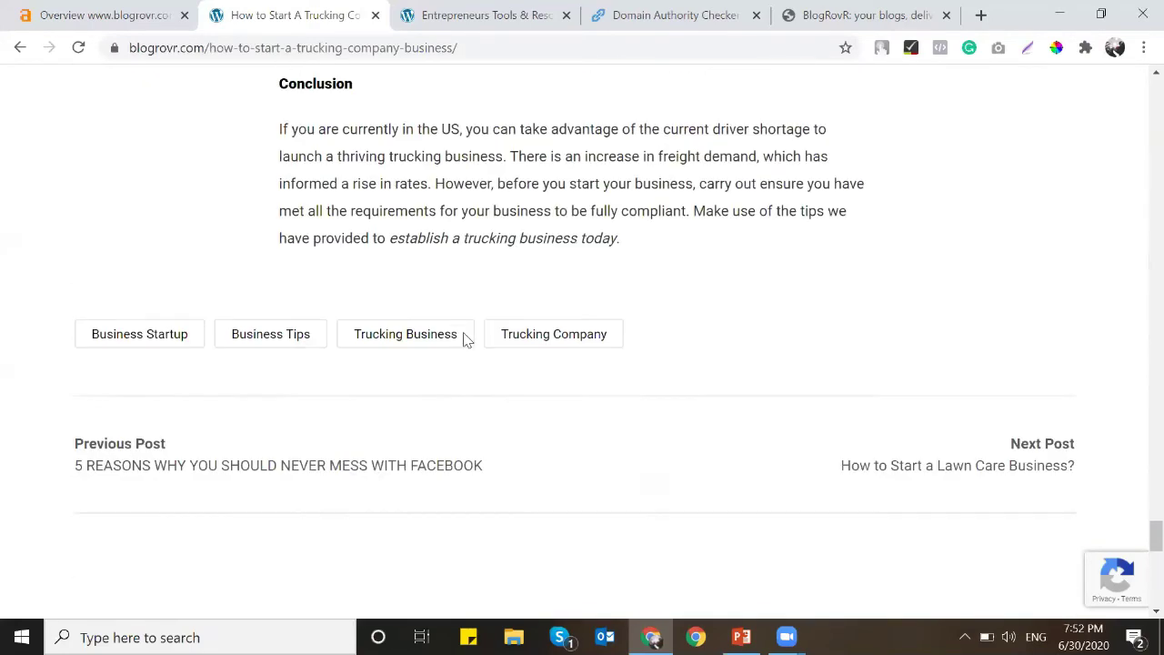
scroll(464, 338, up, 1)
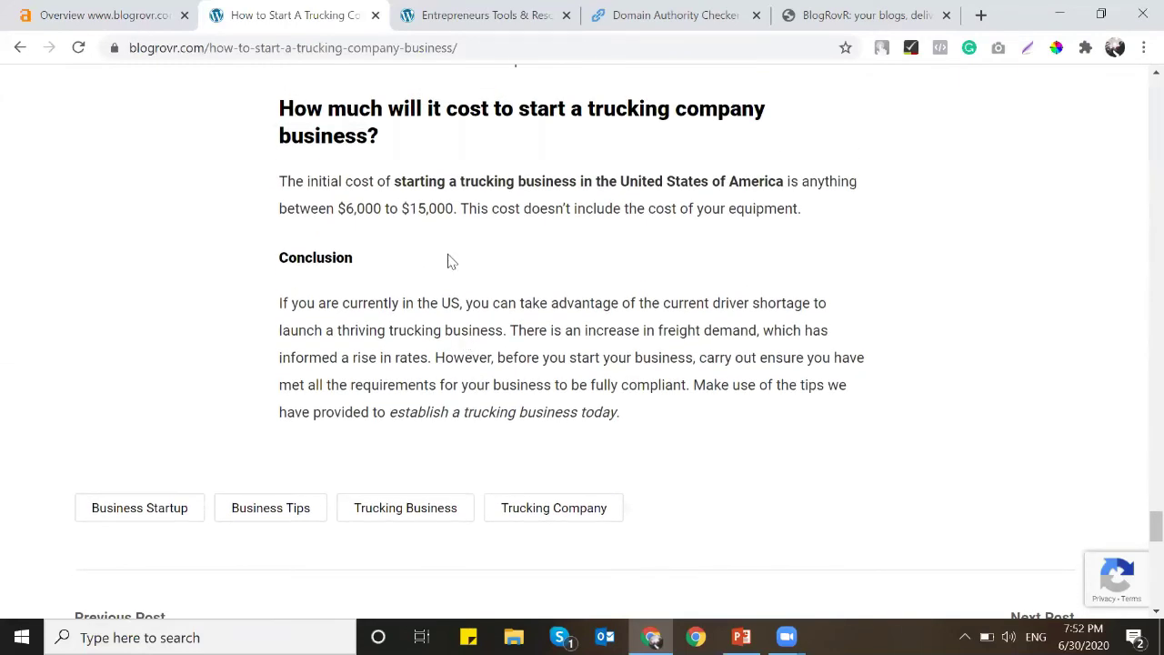
scroll(427, 271, up, 1)
scroll(427, 271, up, 4)
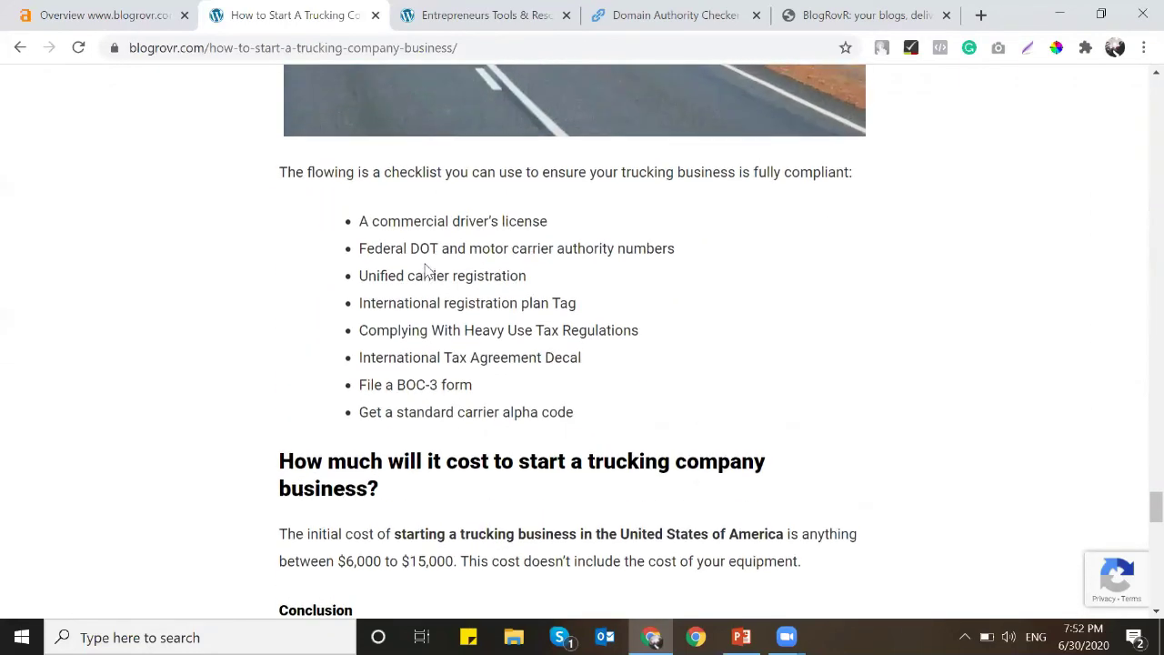
scroll(427, 271, up, 20)
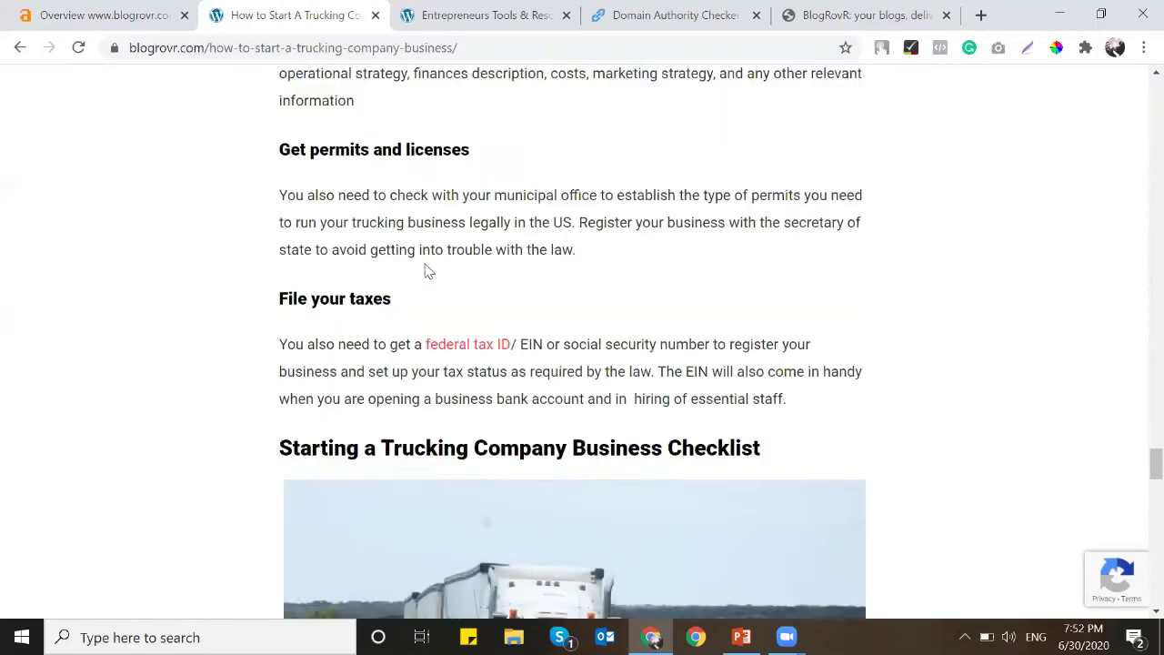
scroll(428, 271, up, 12)
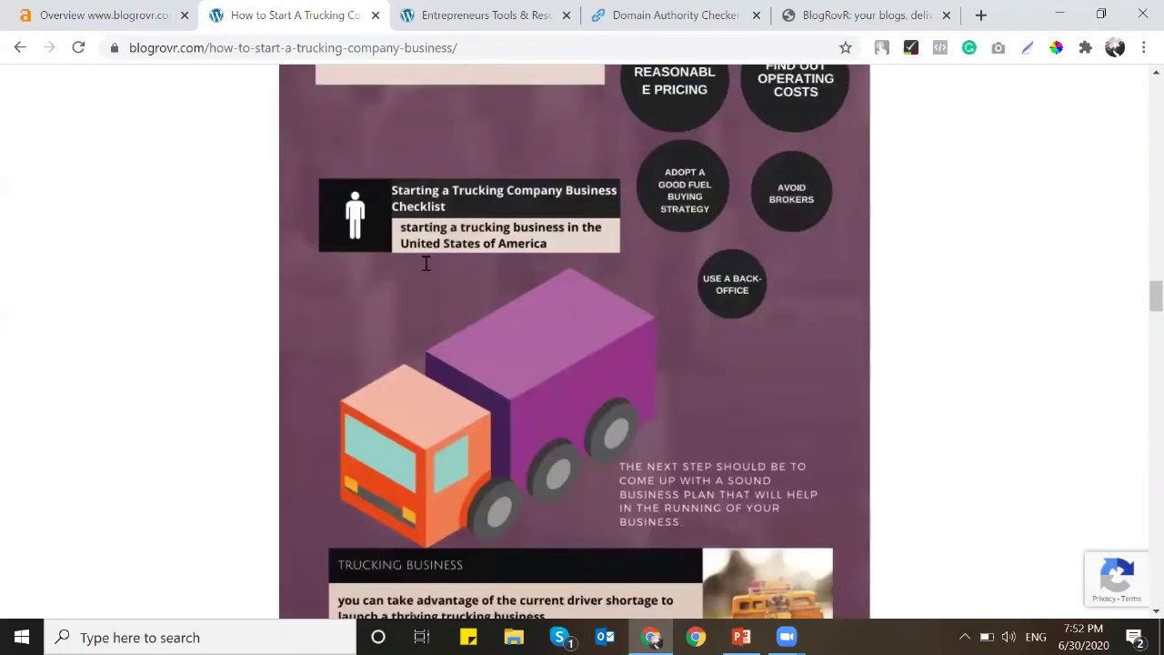
scroll(427, 271, up, 6)
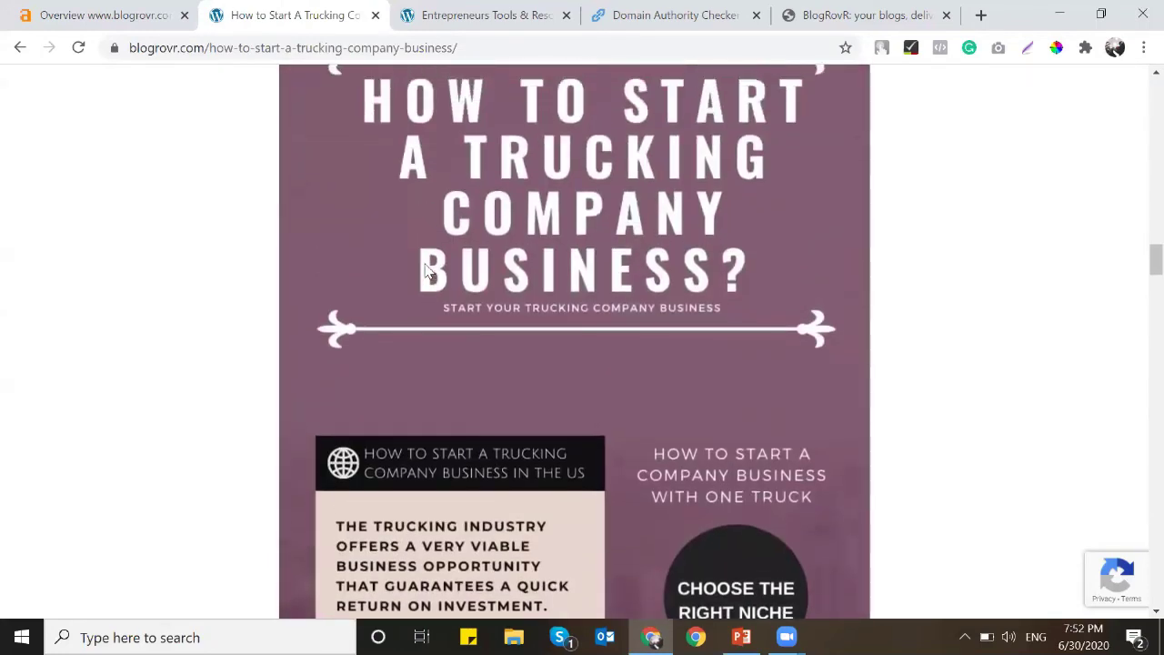
scroll(428, 271, up, 4)
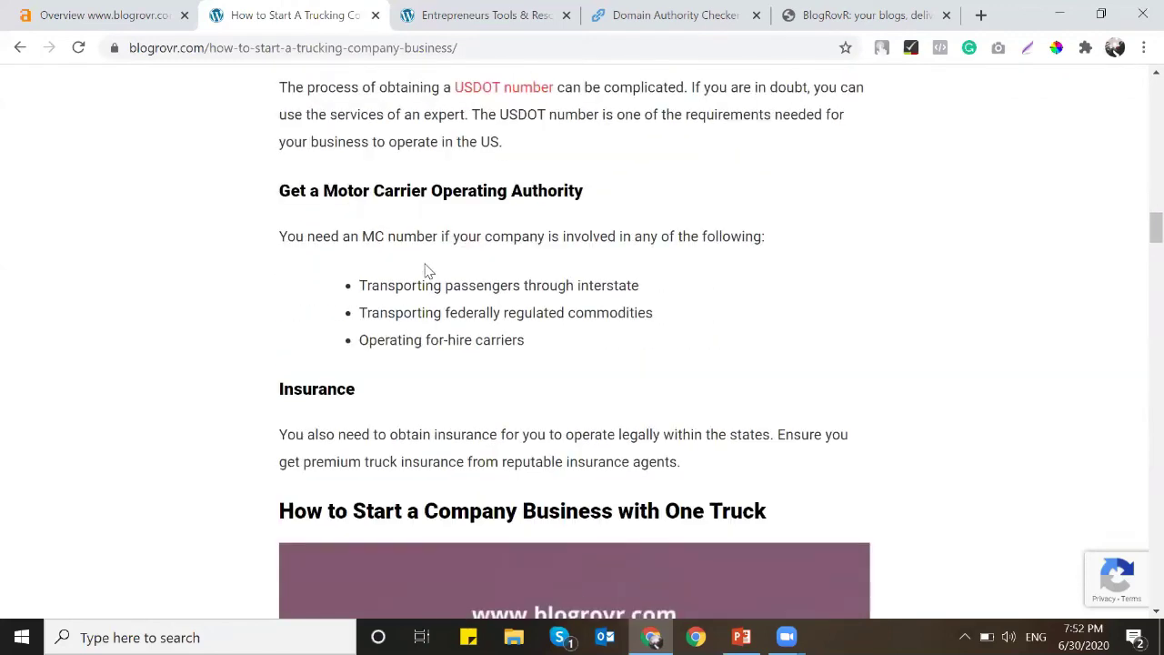
scroll(425, 264, up, 10)
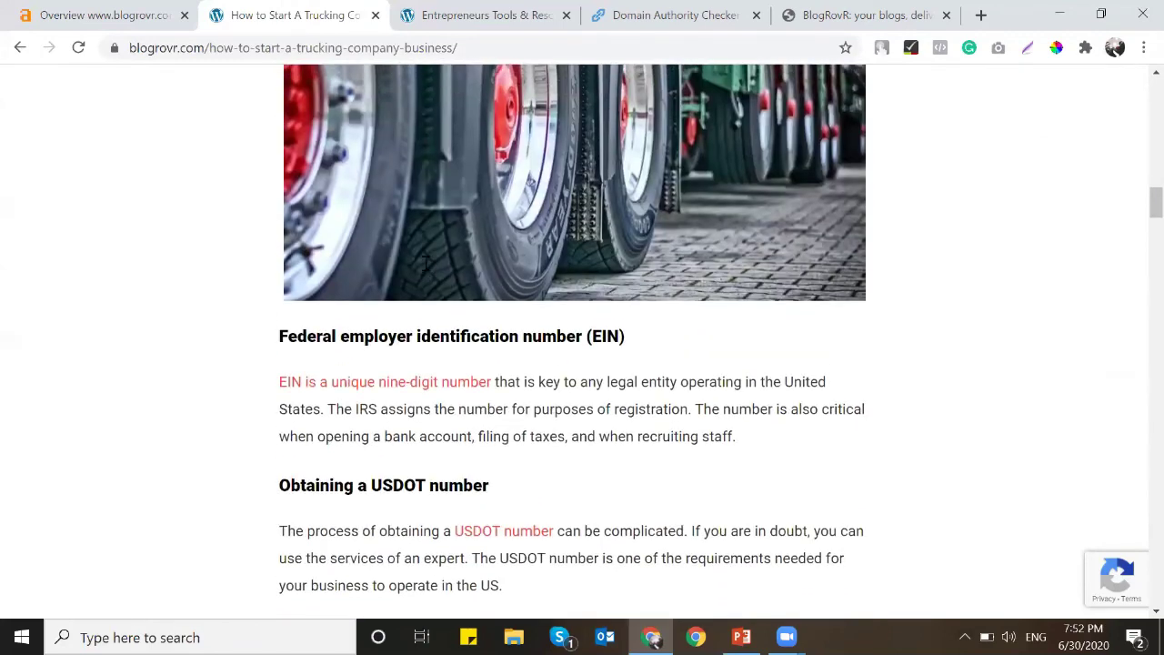
scroll(426, 271, up, 6)
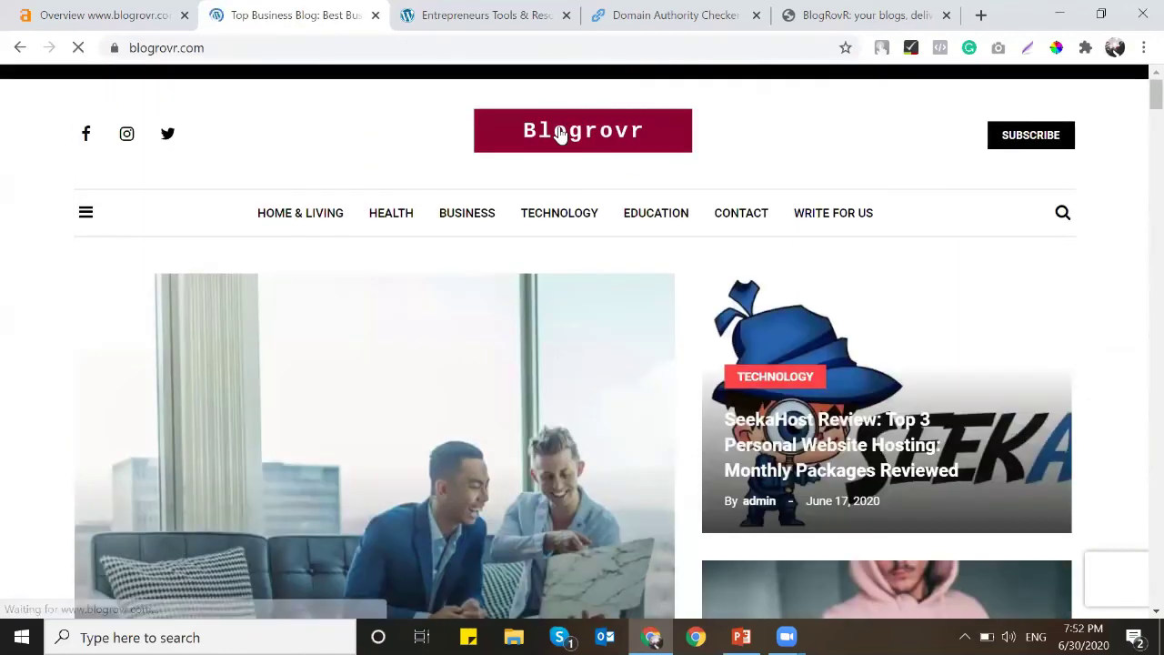
scroll(964, 349, down, 2)
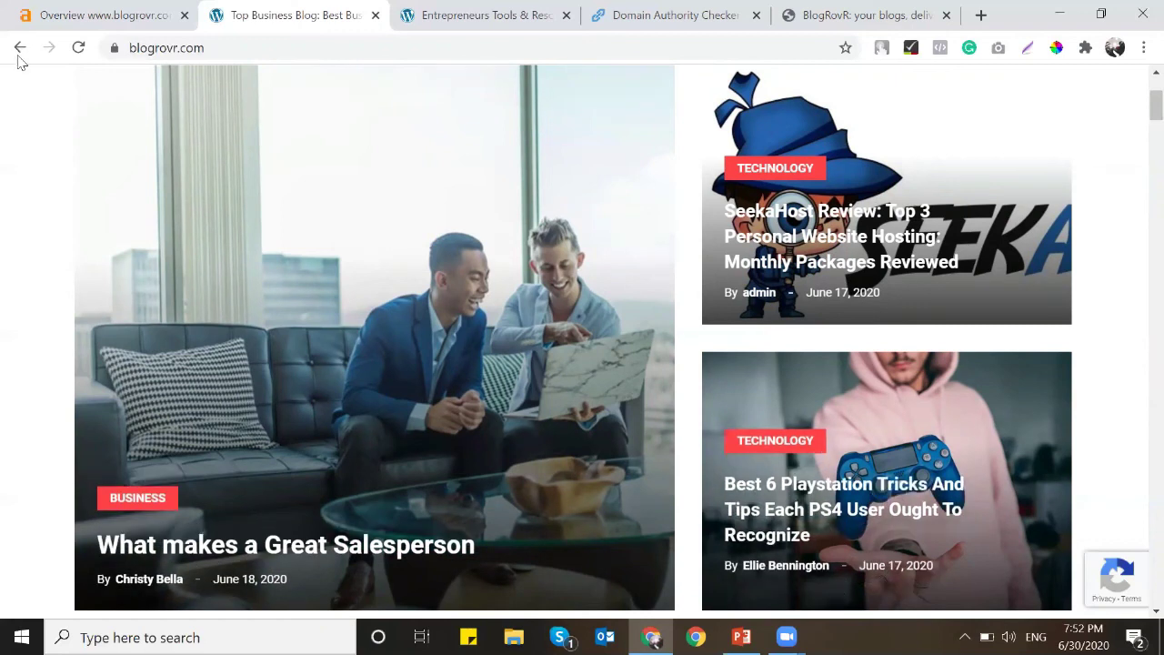
click(130, 11)
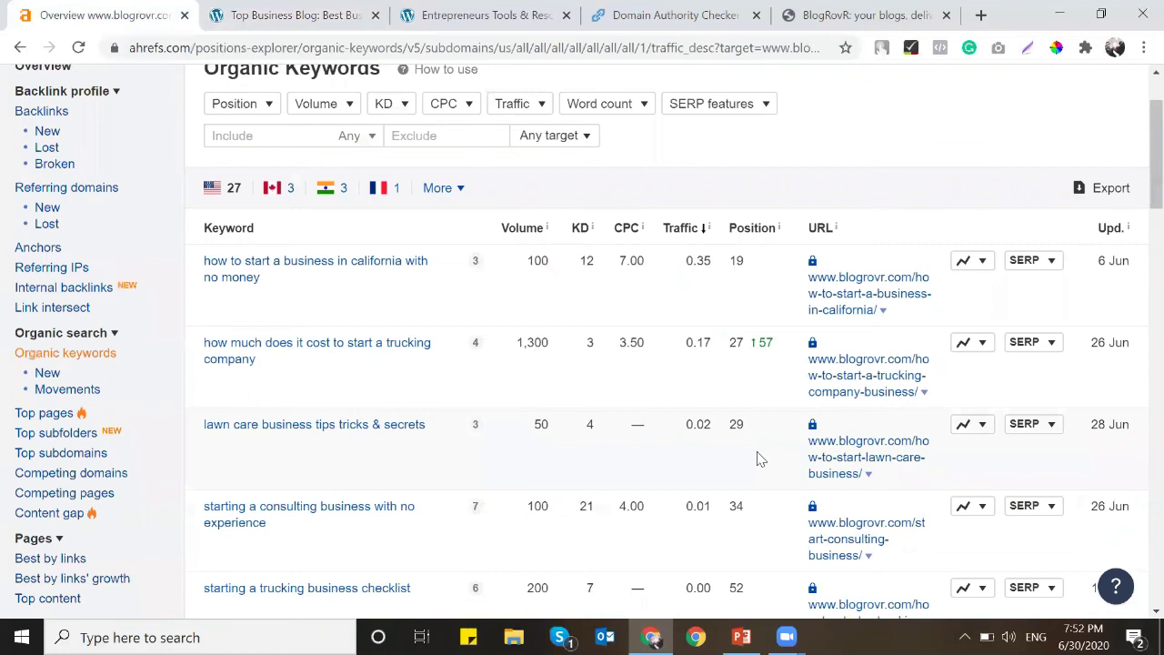
click(268, 7)
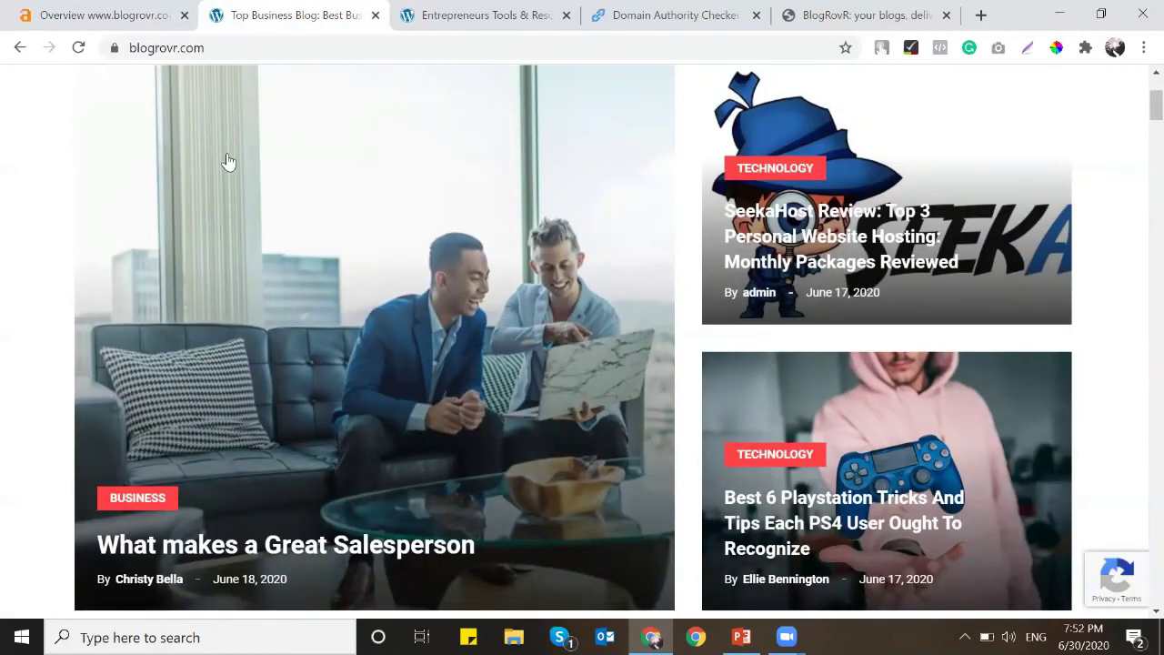